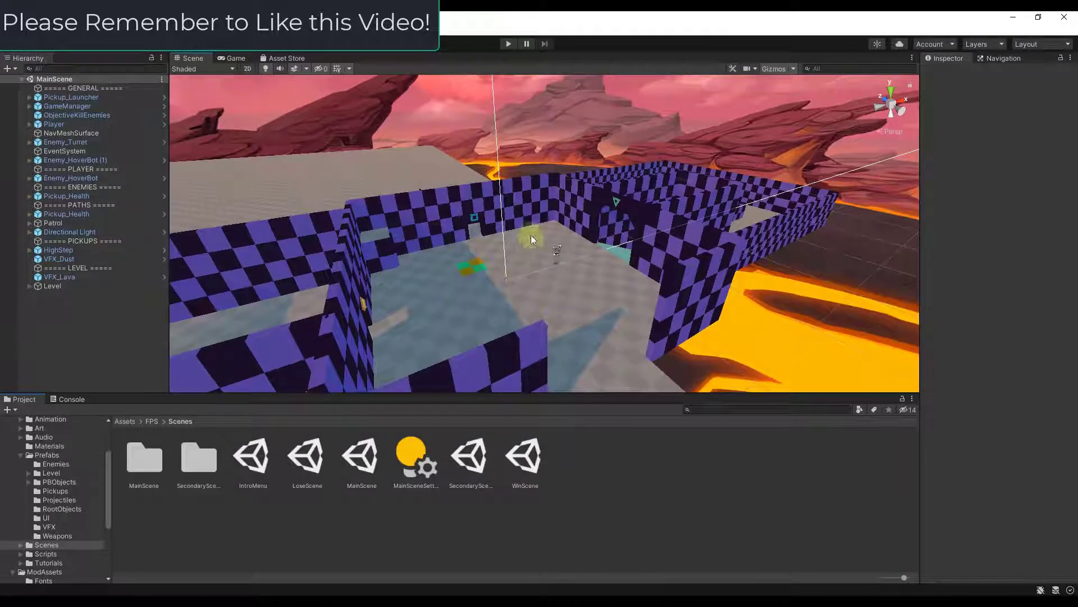
# Step: Open the IntroMenu scene from the Scenes folder and run it in play mode
pyautogui.moveTo(540, 241); pyautogui.dragTo(519, 250, button='right')
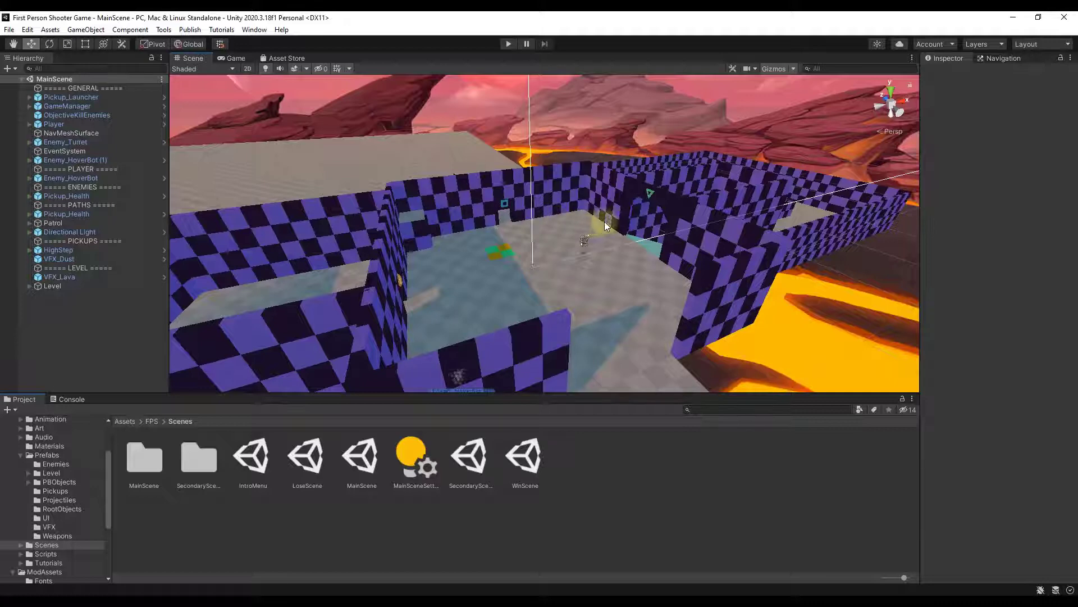
pyautogui.moveTo(604, 222); pyautogui.dragTo(605, 246, button='right')
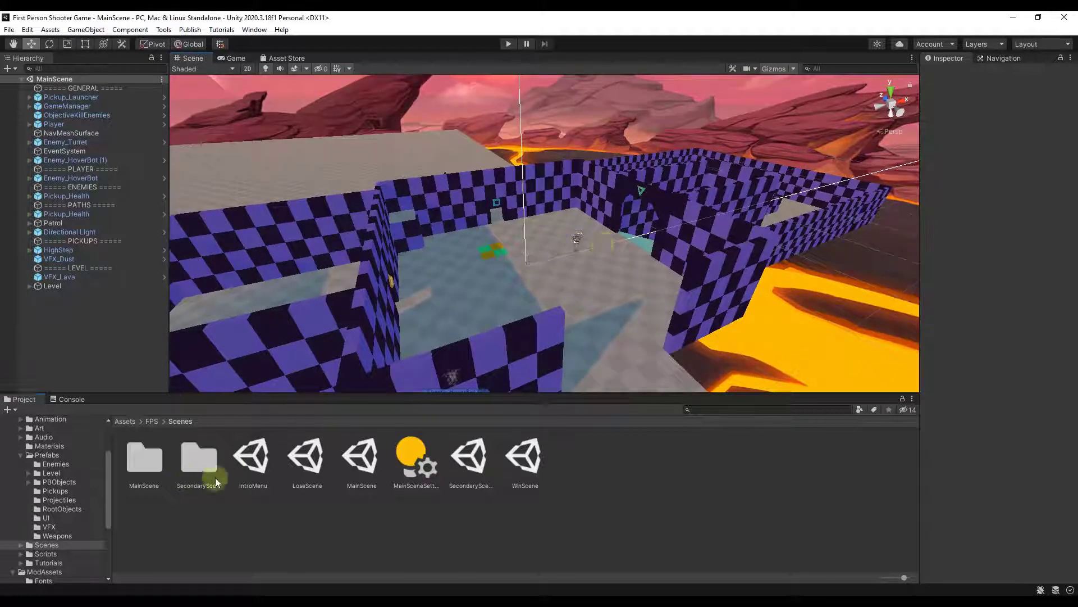
pyautogui.doubleClick(258, 466)
pyautogui.moveTo(513, 289); pyautogui.dragTo(515, 162, button='right')
pyautogui.click(509, 45)
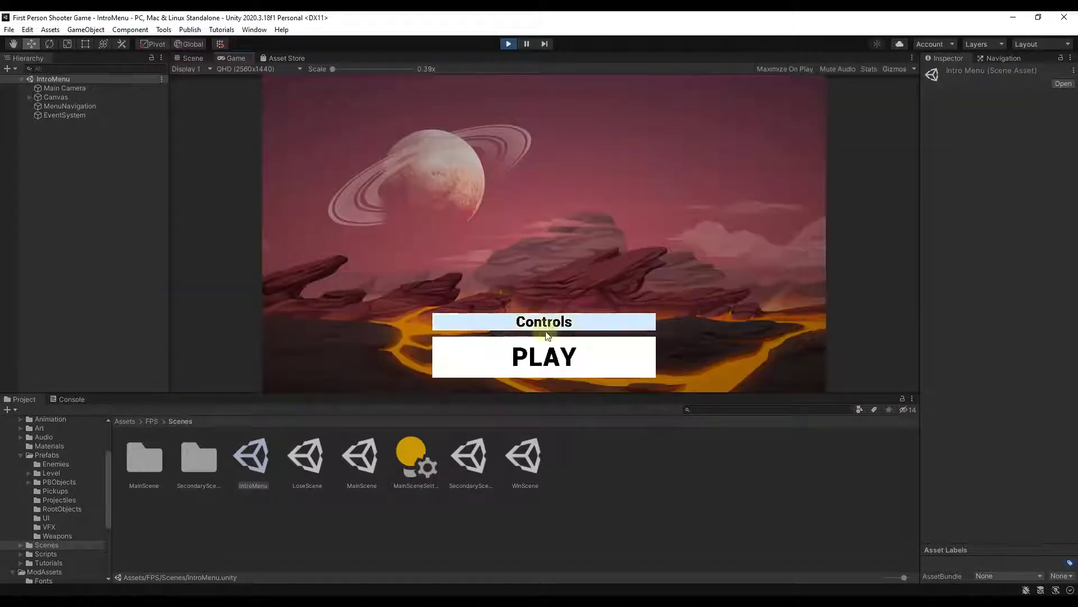
# Step: Start the game from the intro menu, fire a test shot in the level, and stop play mode
pyautogui.click(548, 362)
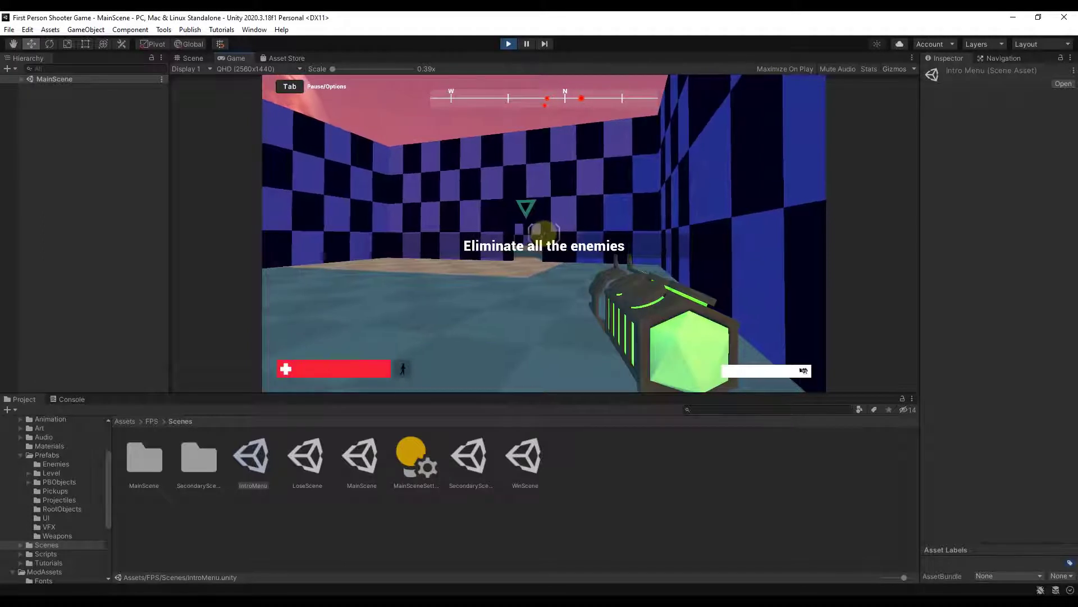
pyautogui.click(545, 233)
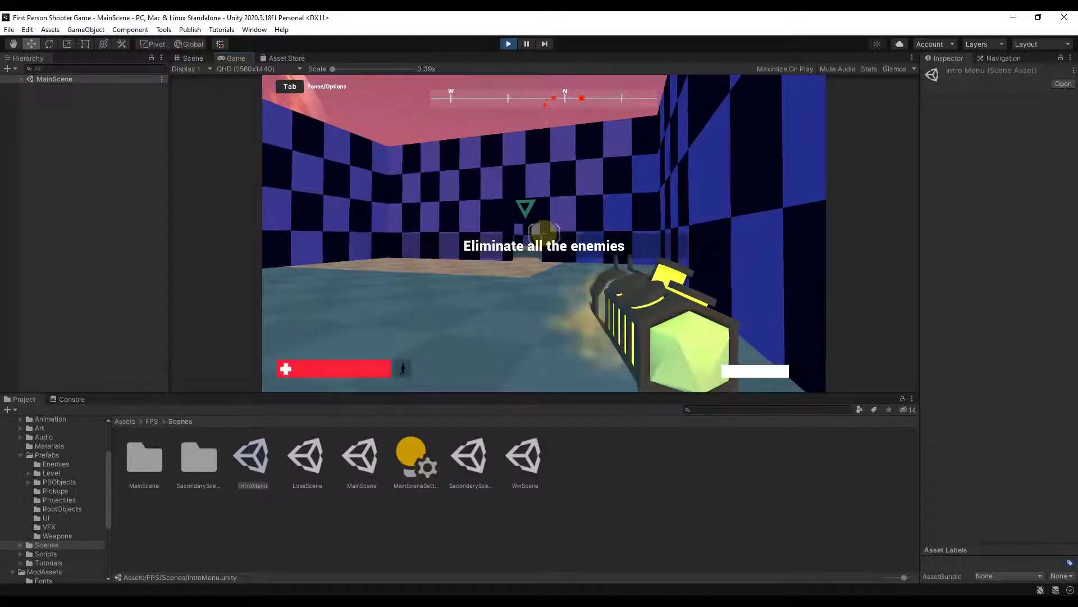
pyautogui.press('Escape')
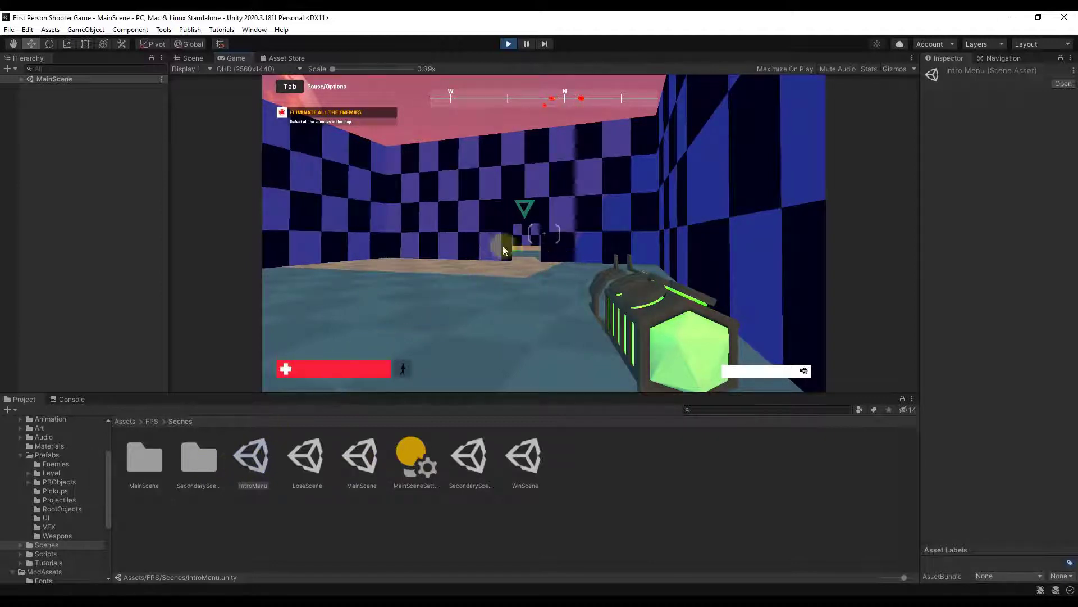
pyautogui.click(509, 44)
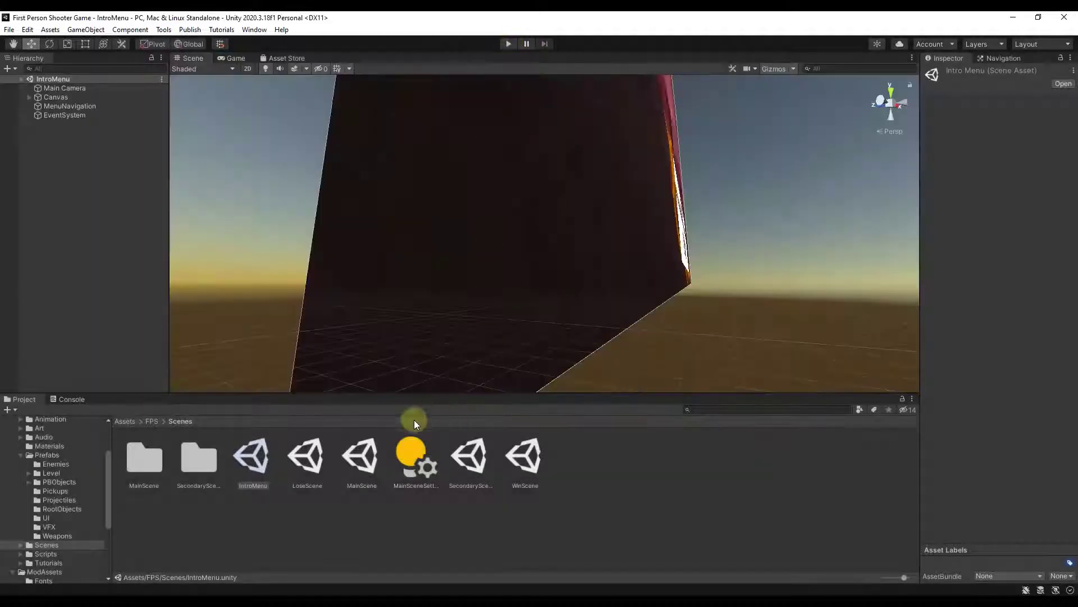
# Step: Reopen MainScene for editing and view its whole level layout
pyautogui.click(366, 458)
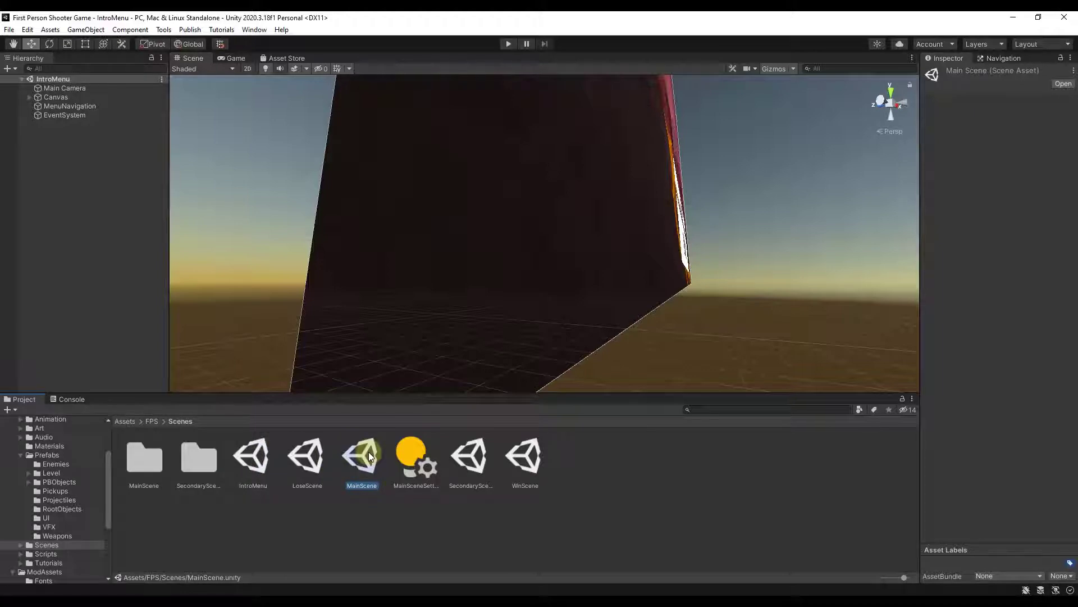
pyautogui.doubleClick(369, 451)
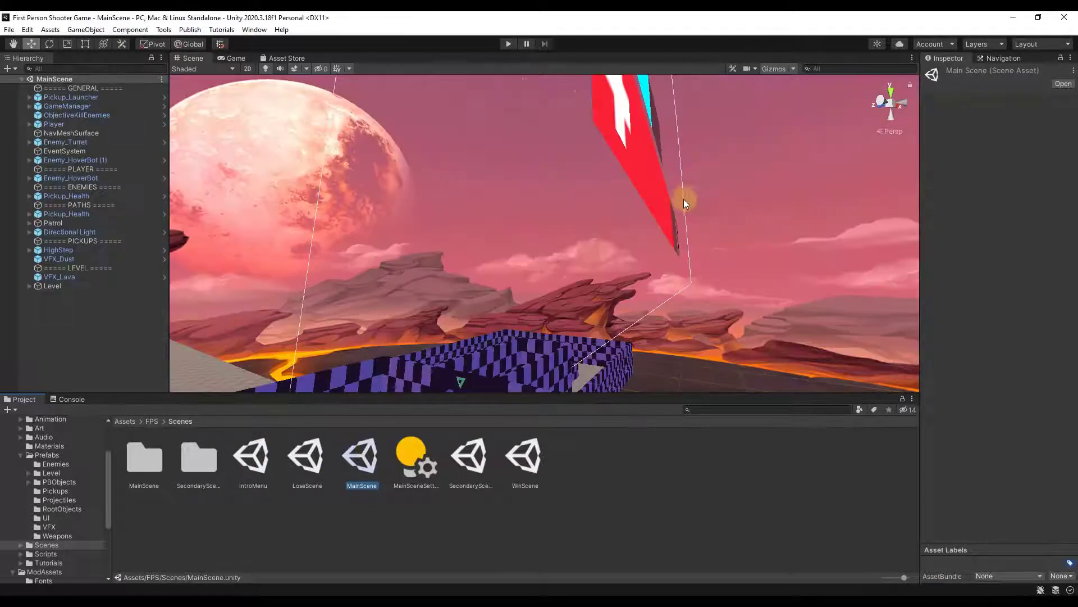
pyautogui.moveTo(683, 199); pyautogui.dragTo(664, 305, button='right')
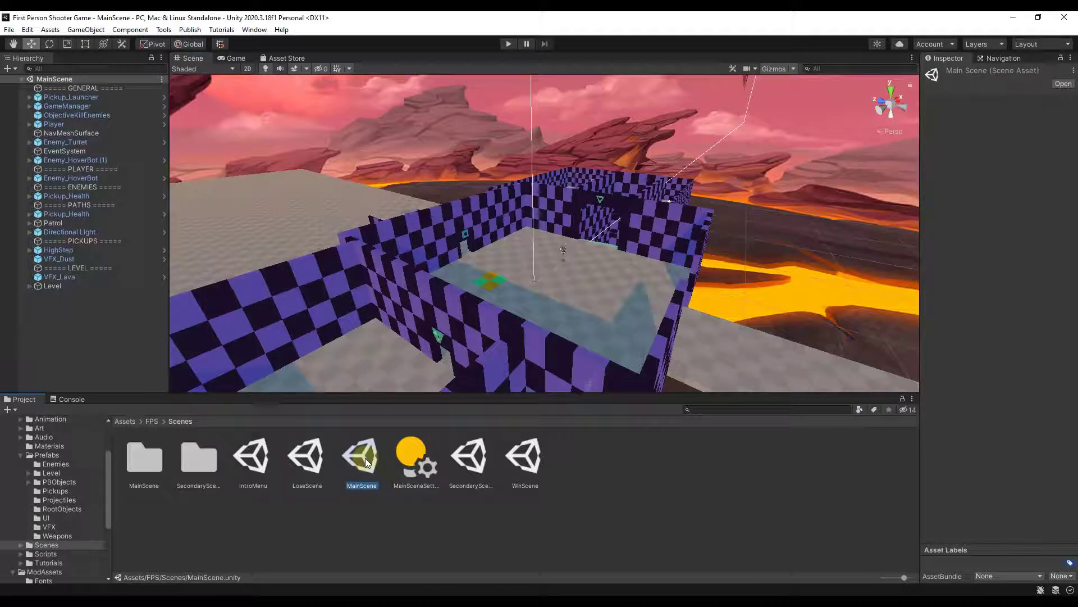
# Step: Duplicate the MainScene asset, open the copy, rename it Level2 and reload it from disk
pyautogui.hotkey('ctrl', 'd')
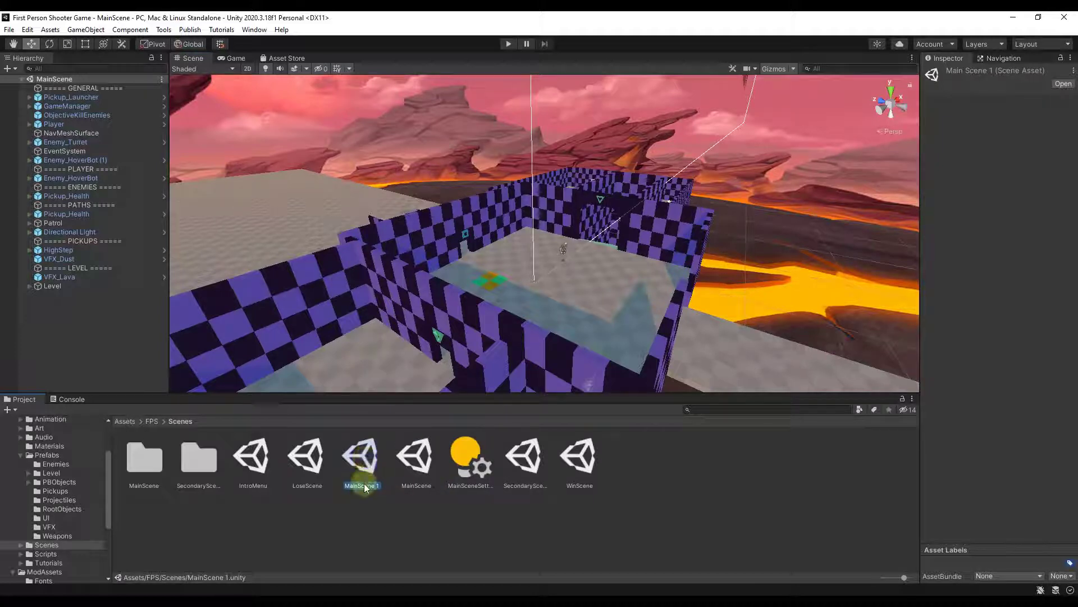
pyautogui.doubleClick(367, 485)
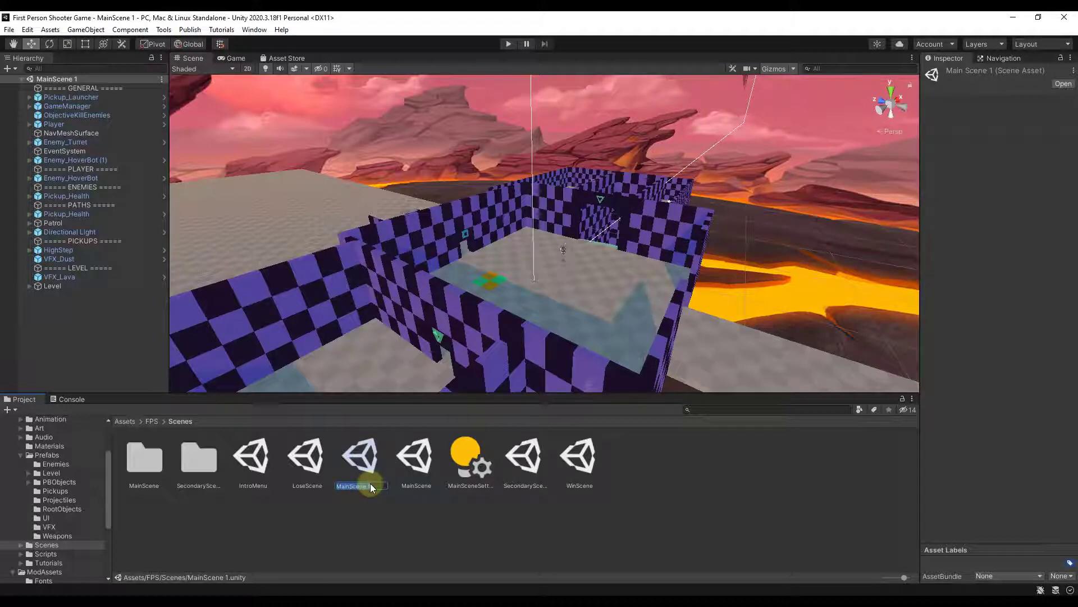
pyautogui.press('Return')
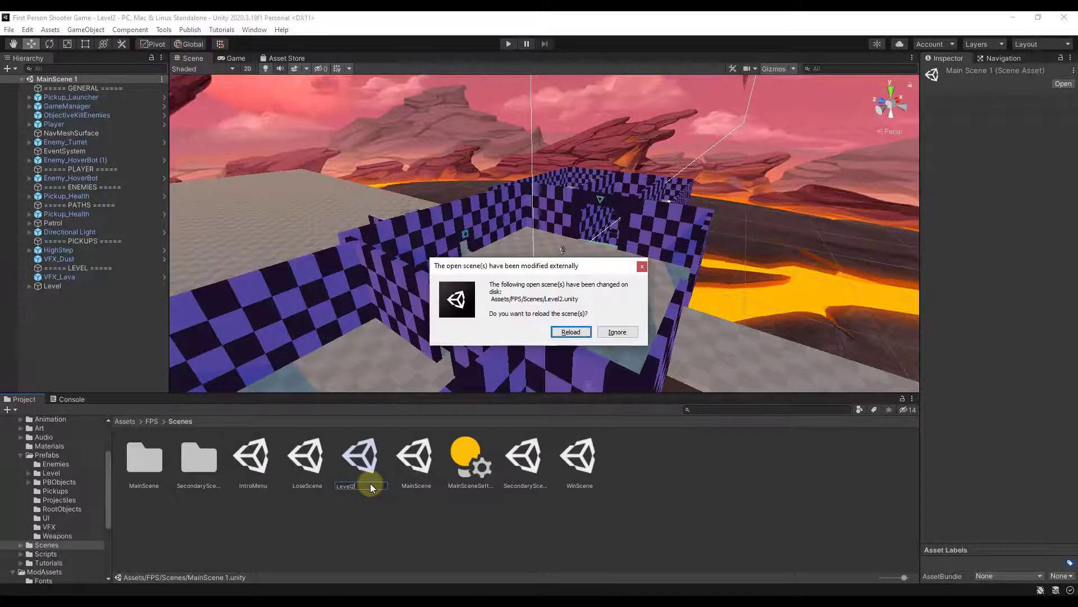
pyautogui.click(571, 330)
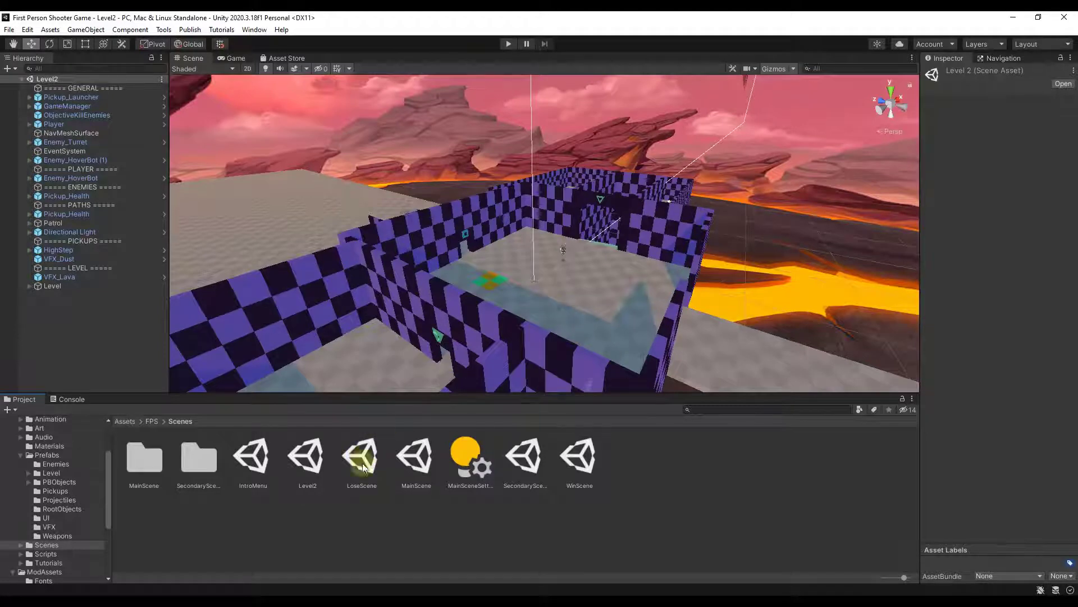
# Step: Play-test the Level2 scene by moving through the rooms and shooting enemies, and stop play mode
pyautogui.click(304, 467)
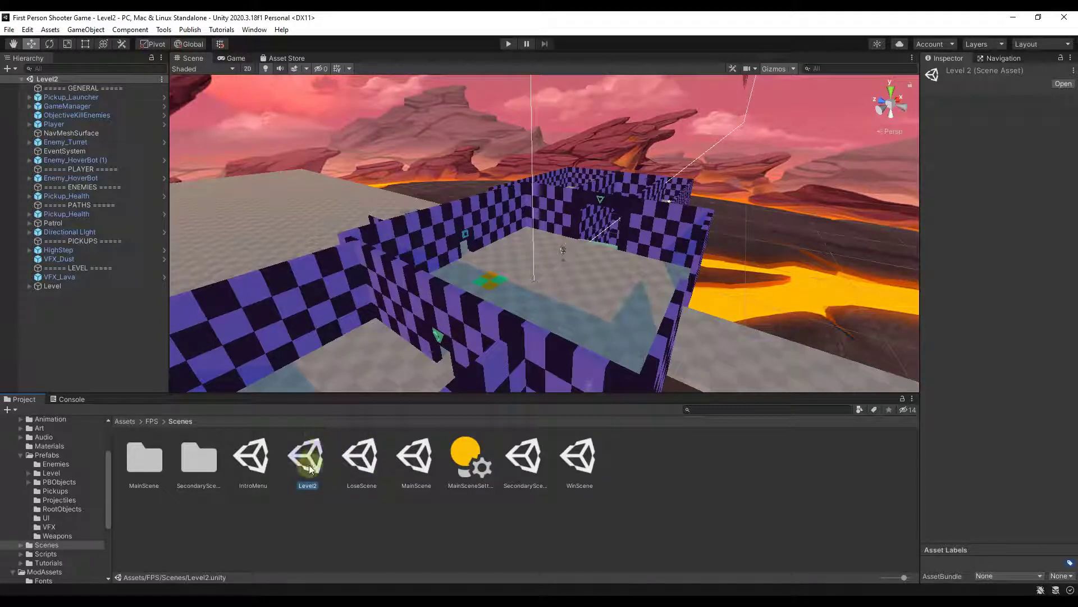
pyautogui.keyDown('alt'); pyautogui.moveTo(538, 279); pyautogui.dragTo(645, 226); pyautogui.keyUp('alt')
pyautogui.click(510, 48)
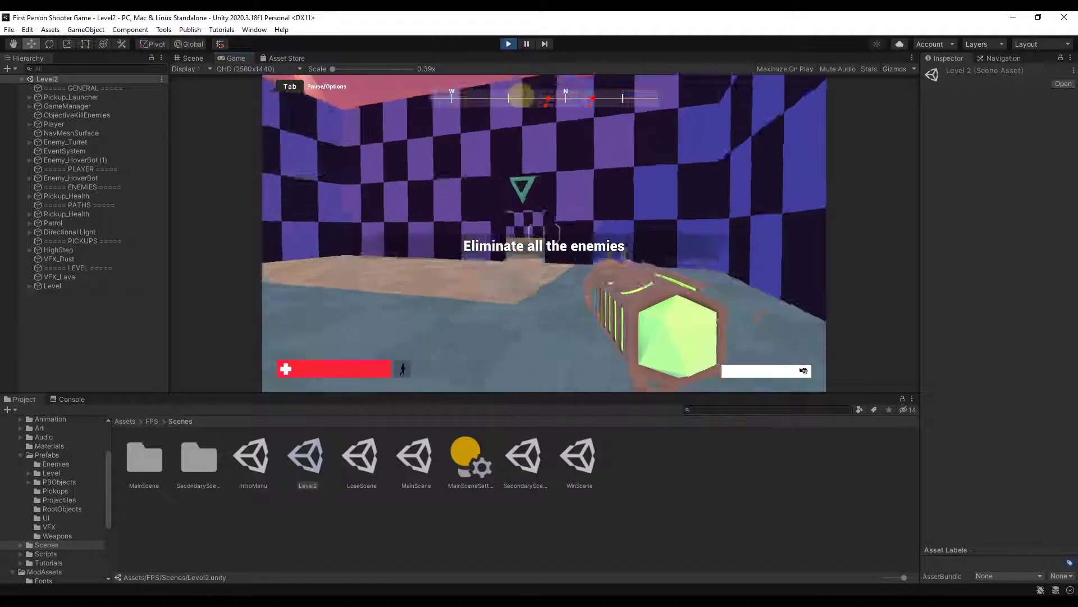
pyautogui.press('s')
pyautogui.press('a')
pyautogui.press('d')
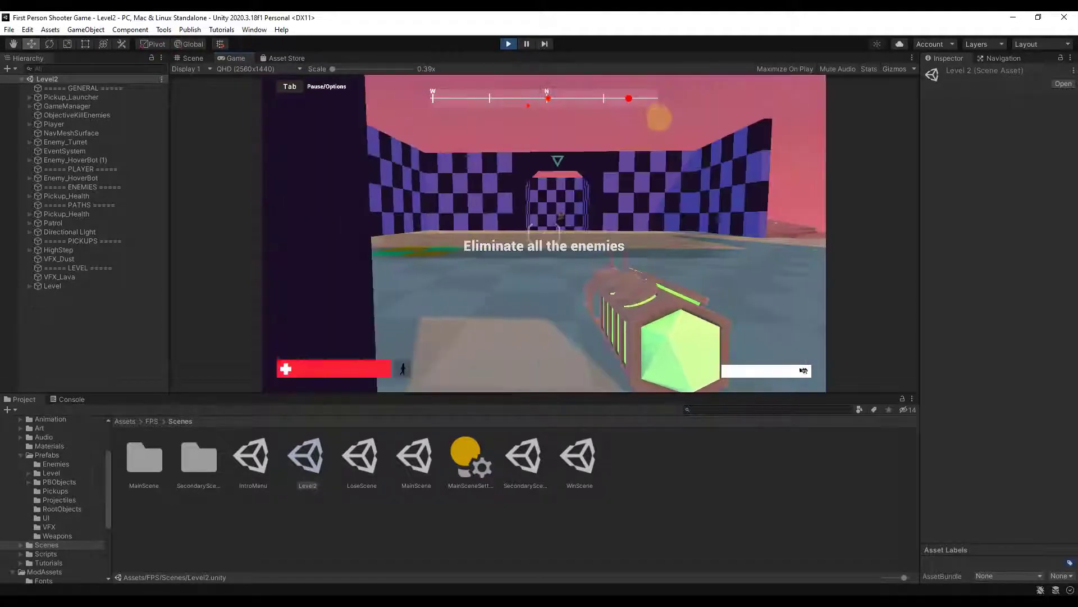
pyautogui.press('w')
pyautogui.click(544, 234)
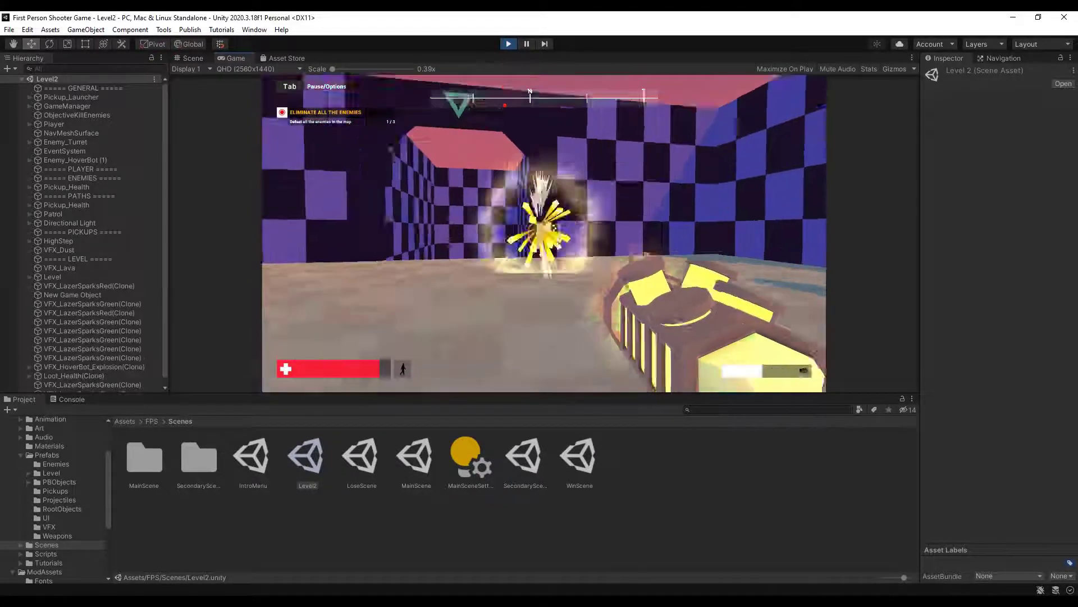
pyautogui.press('d')
pyautogui.click(545, 233)
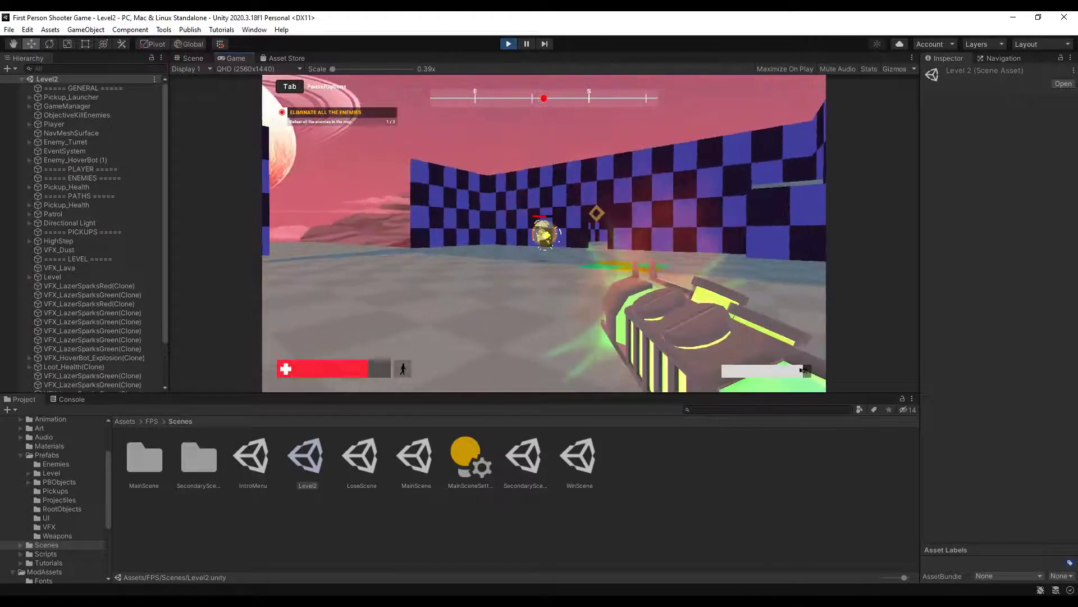
pyautogui.click(544, 233)
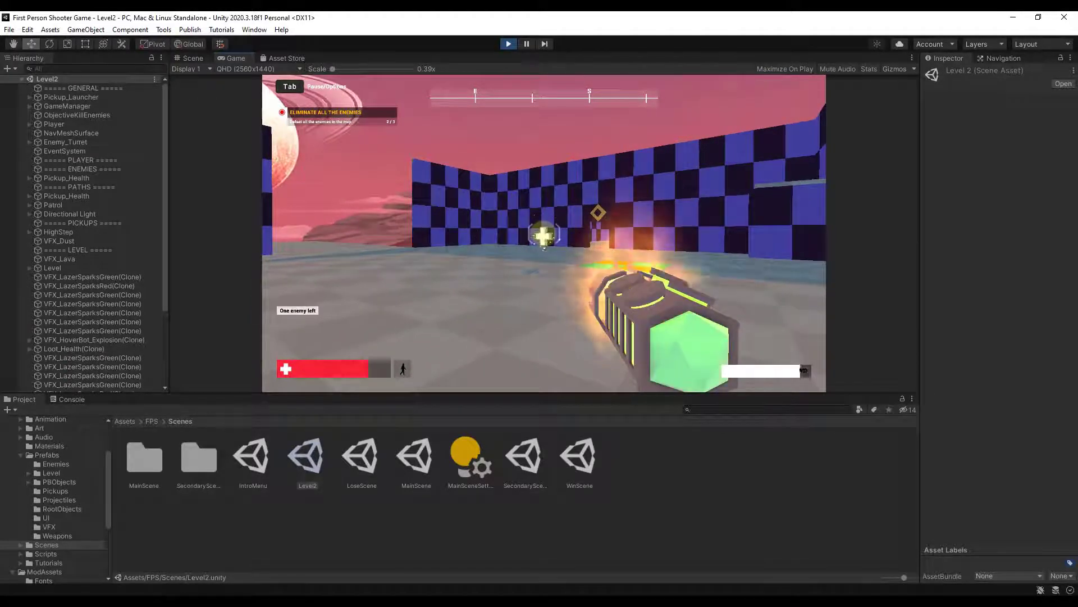
pyautogui.click(509, 43)
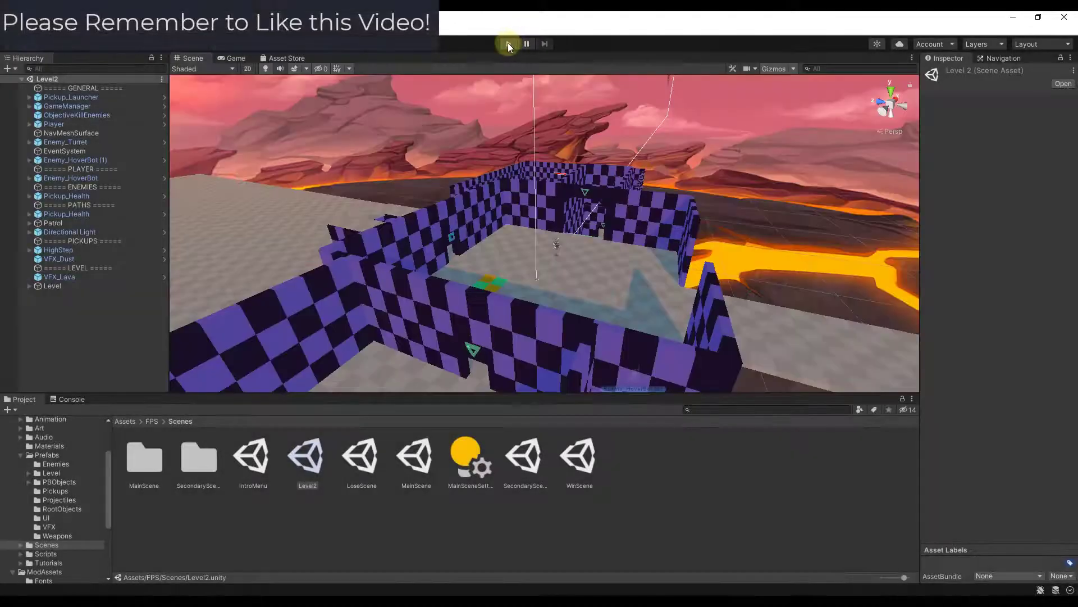
# Step: Examine the Level object and the rooms it contains, collapsing the contents of Room_02
pyautogui.moveTo(619, 261); pyautogui.dragTo(688, 278, button='right')
pyautogui.click(690, 280)
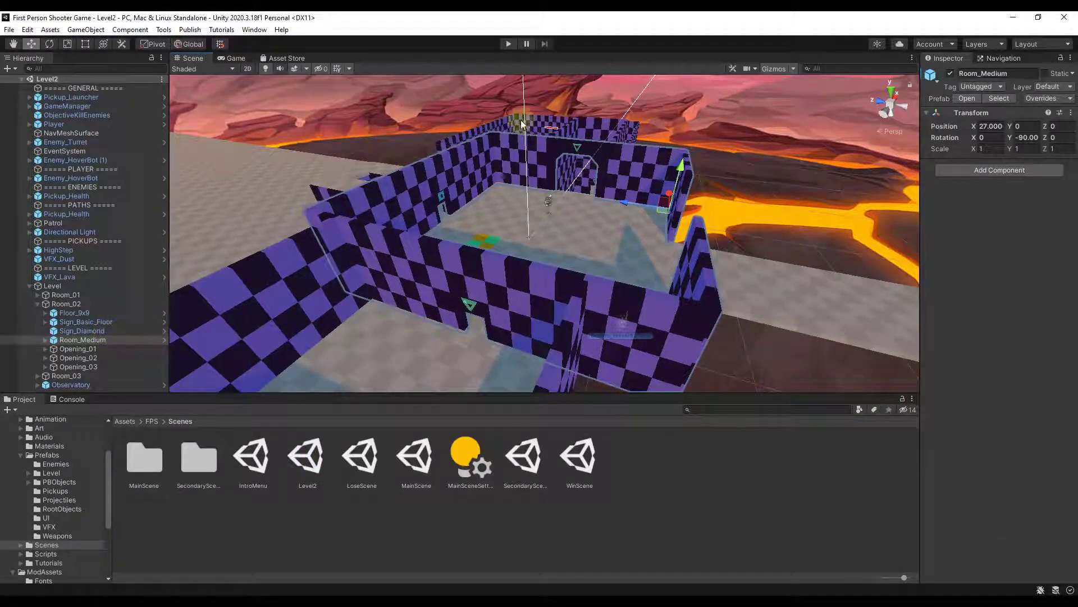
pyautogui.moveTo(634, 172); pyautogui.dragTo(638, 171, button='right')
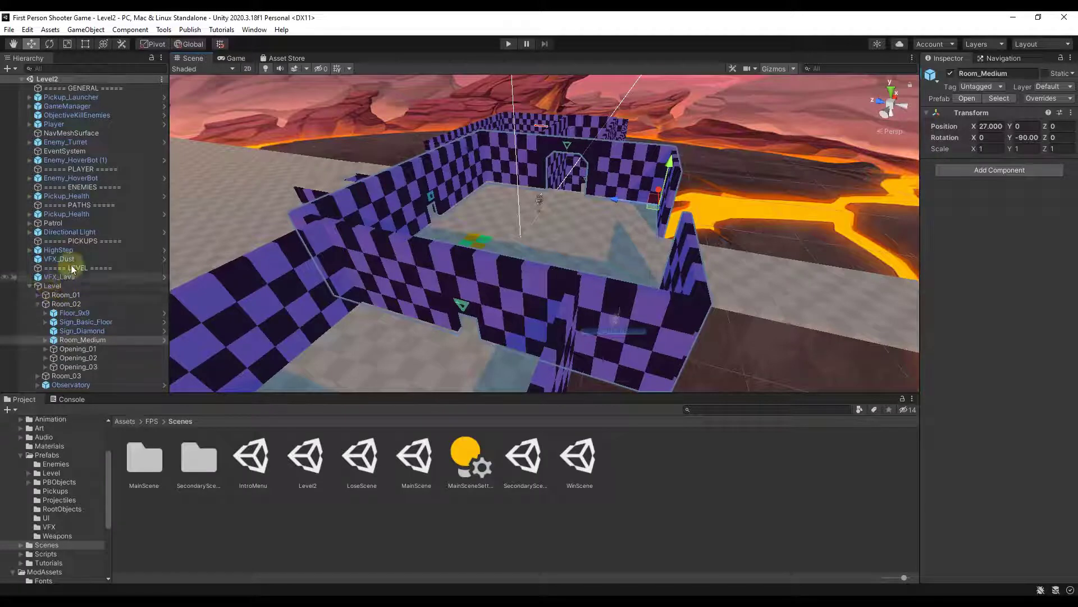
pyautogui.click(60, 287)
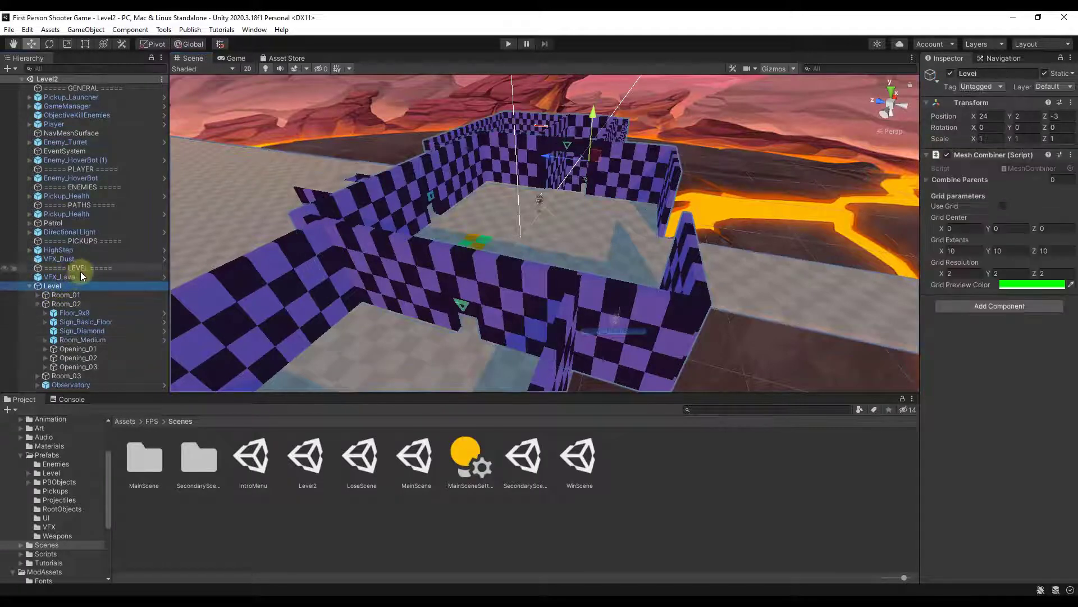
pyautogui.click(63, 294)
pyautogui.click(59, 286)
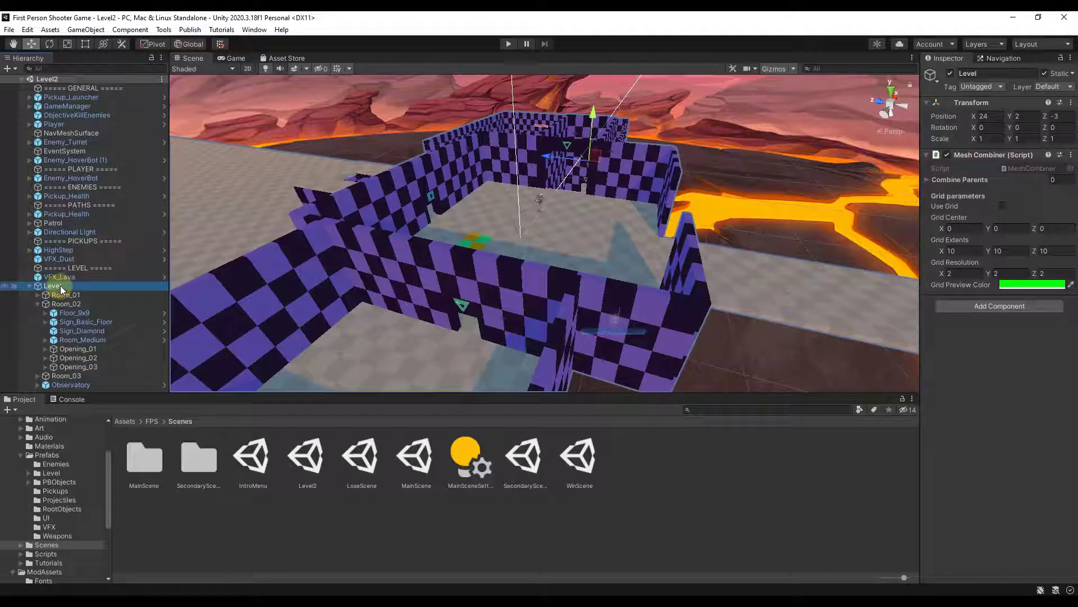
pyautogui.click(37, 304)
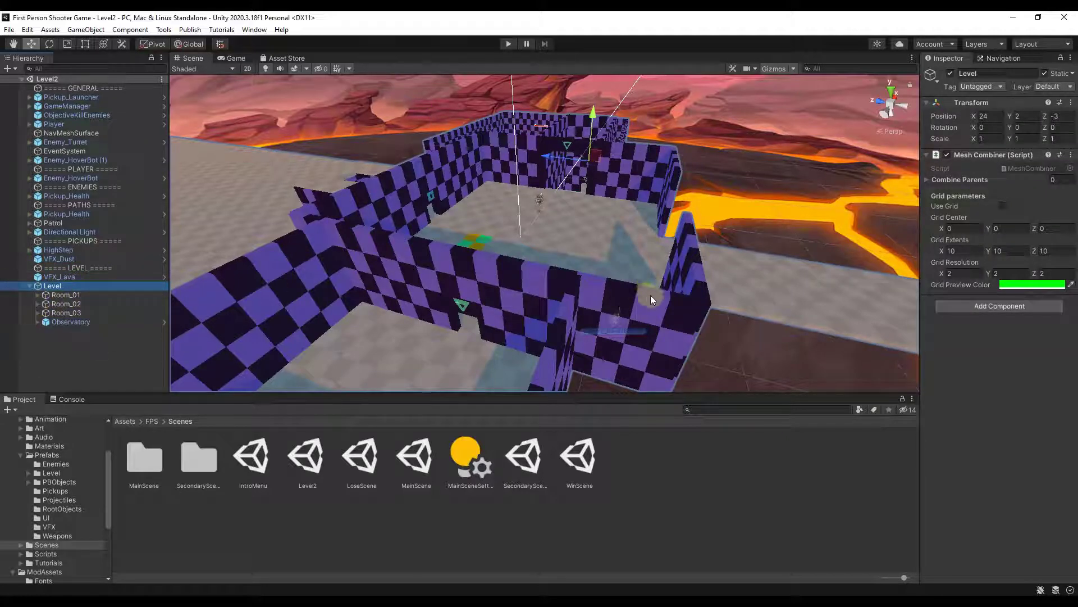
# Step: Delete the Room_Medium walls that enclose Room_02
pyautogui.click(681, 295)
pyautogui.click(689, 274)
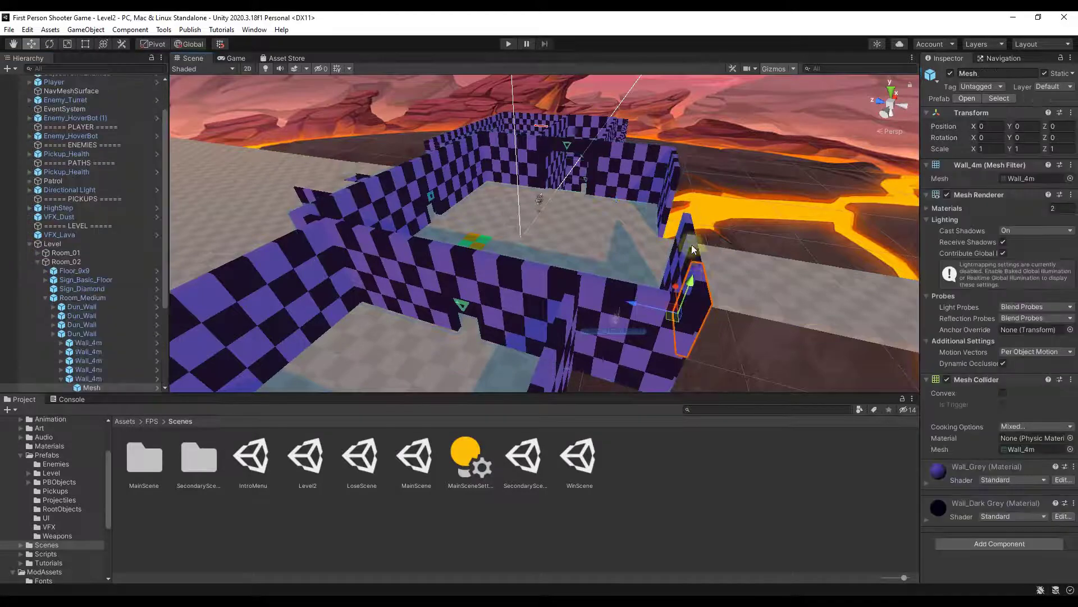
pyautogui.click(692, 244)
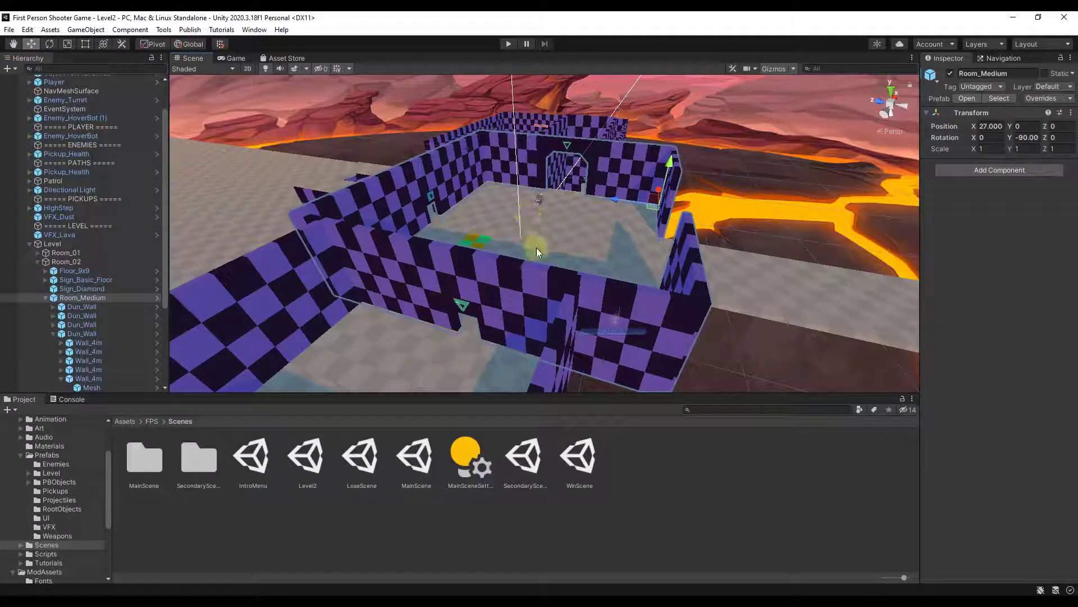
pyautogui.press('Delete')
# Step: Delete the Dun_Corner piece at the far corner of Room_03 and the wall piece beside it
pyautogui.click(622, 127)
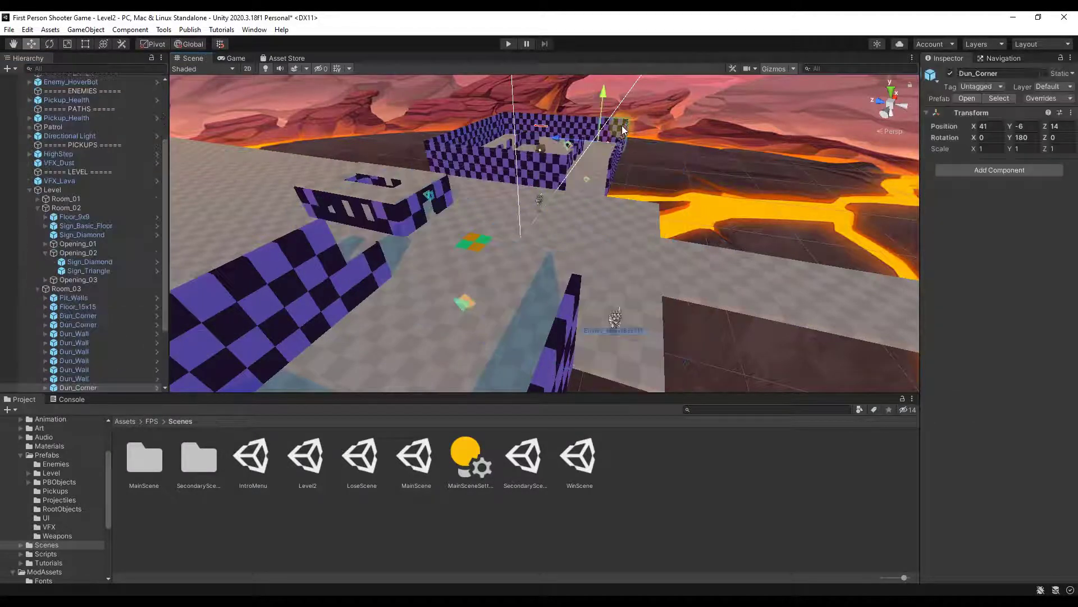
pyautogui.press('Delete')
pyautogui.click(619, 152)
pyautogui.press('Delete')
# Step: Delete all remaining Dun_Wall pieces of Room_03 together
pyautogui.click(585, 122)
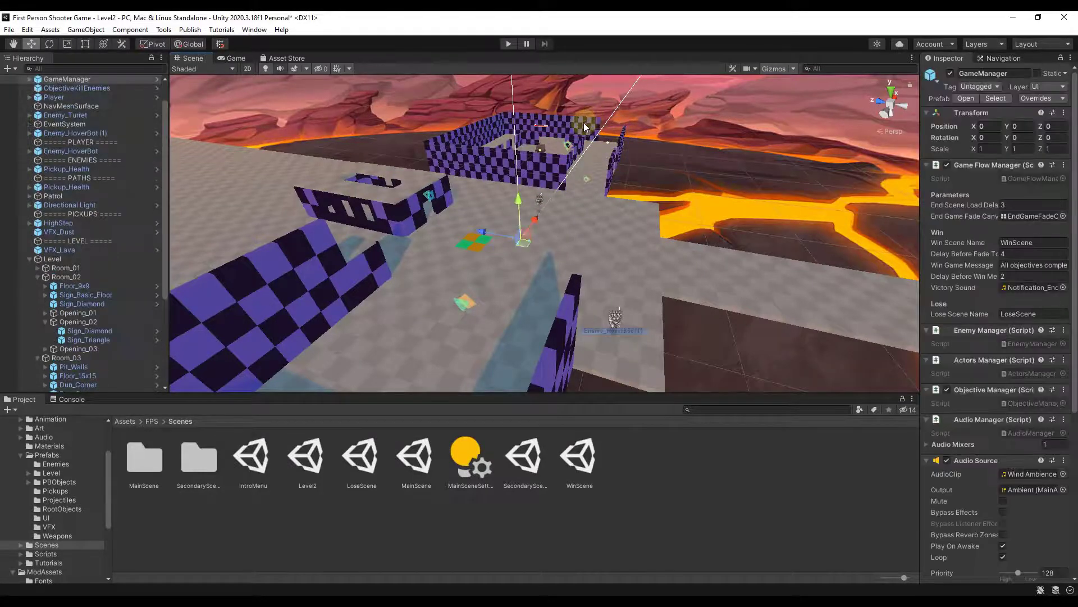
pyautogui.click(584, 123)
pyautogui.scroll(-7, 68, 306)
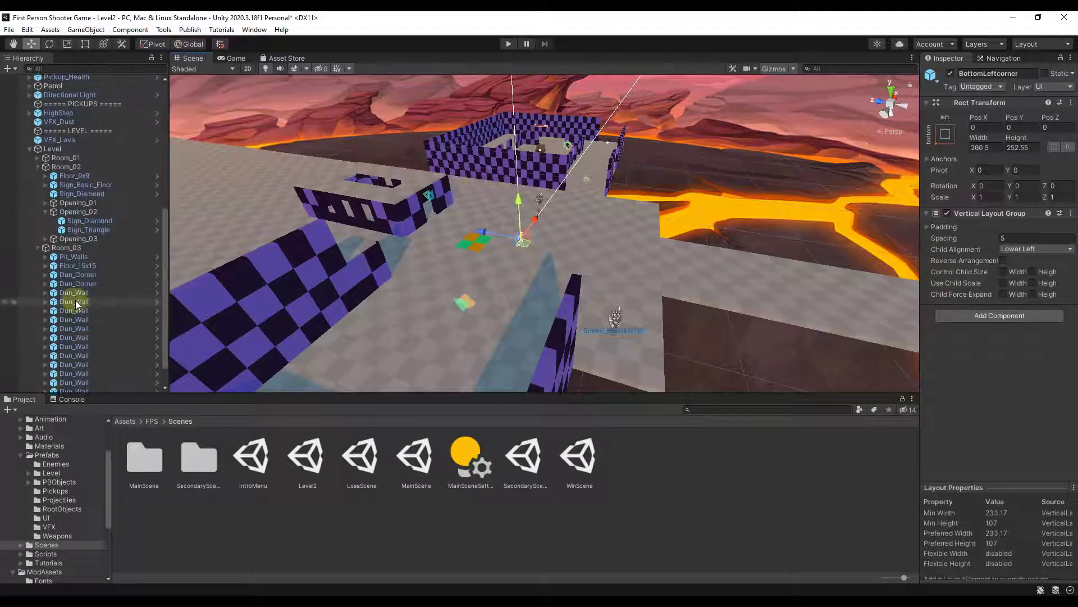
pyautogui.click(80, 294)
pyautogui.scroll(-1, 97, 307)
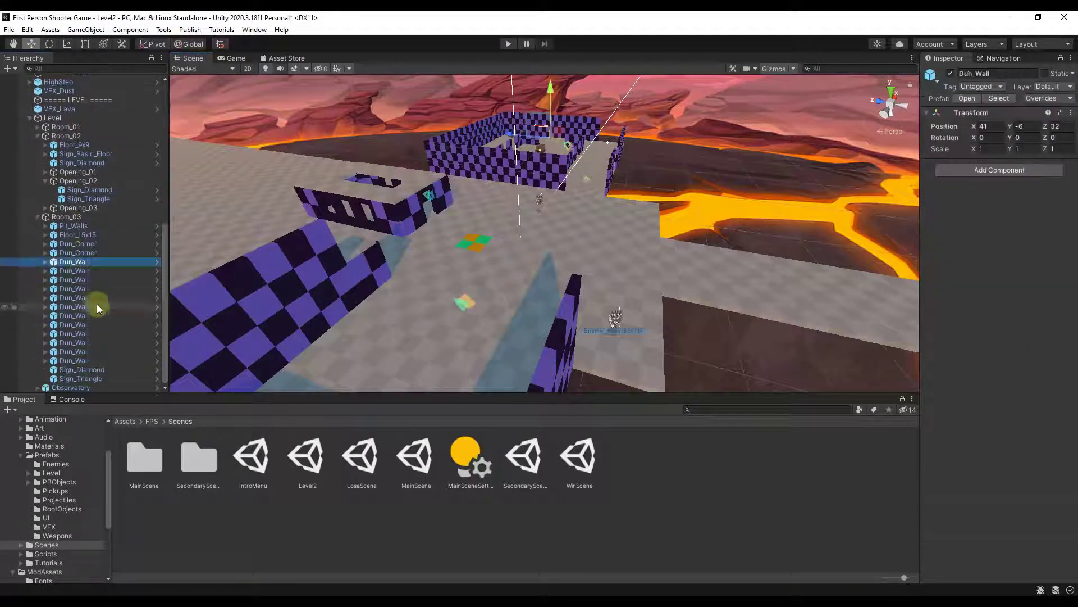
pyautogui.keyDown('shift'); pyautogui.click(85, 360); pyautogui.keyUp('shift')
pyautogui.press('Delete')
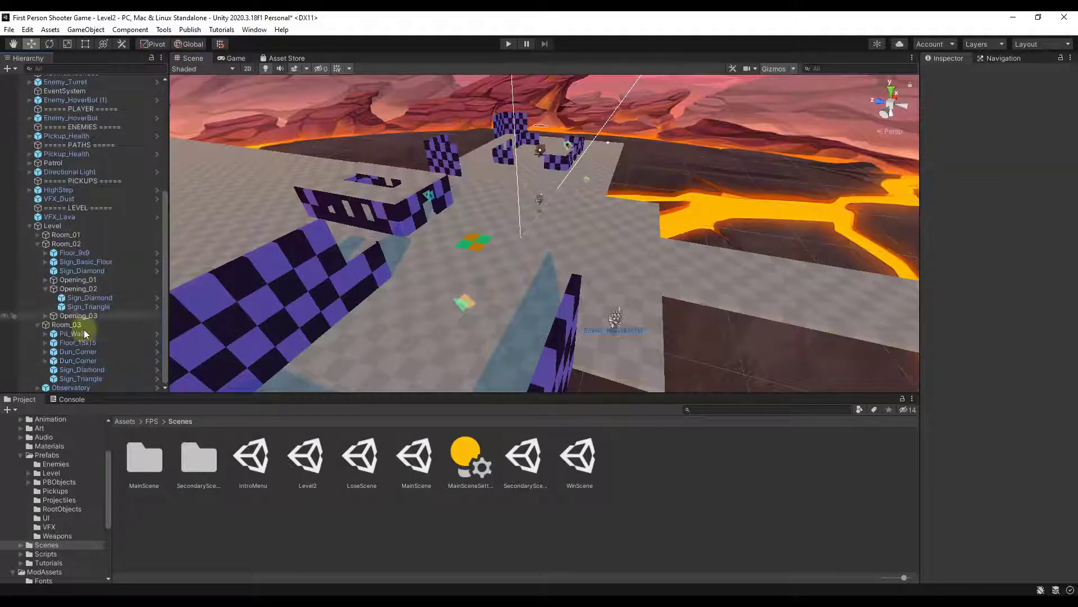
# Step: Delete the entire Room_03 group from the level
pyautogui.click(62, 325)
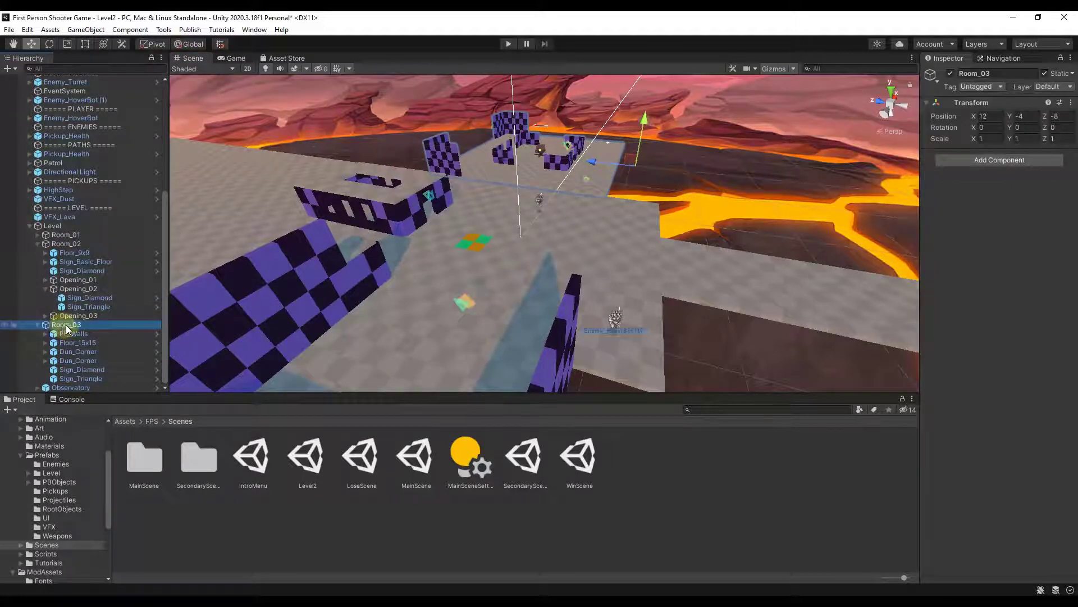
pyautogui.press('Delete')
pyautogui.click(541, 150)
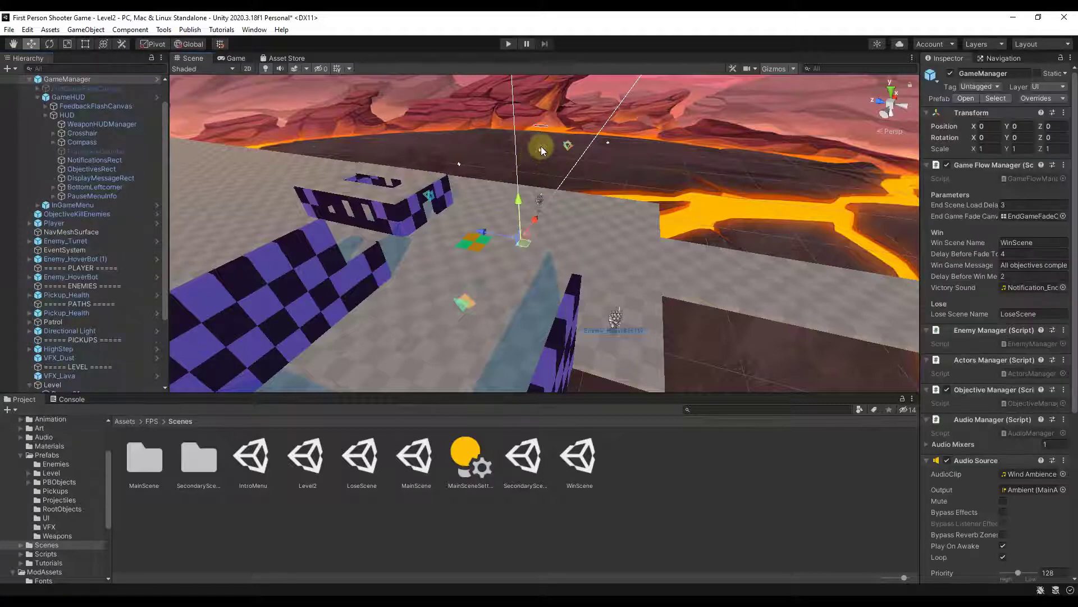
# Step: Delete the Enemy_Turret standing out over the lava field beyond the floor
pyautogui.click(540, 146)
pyautogui.click(542, 149)
pyautogui.click(542, 150)
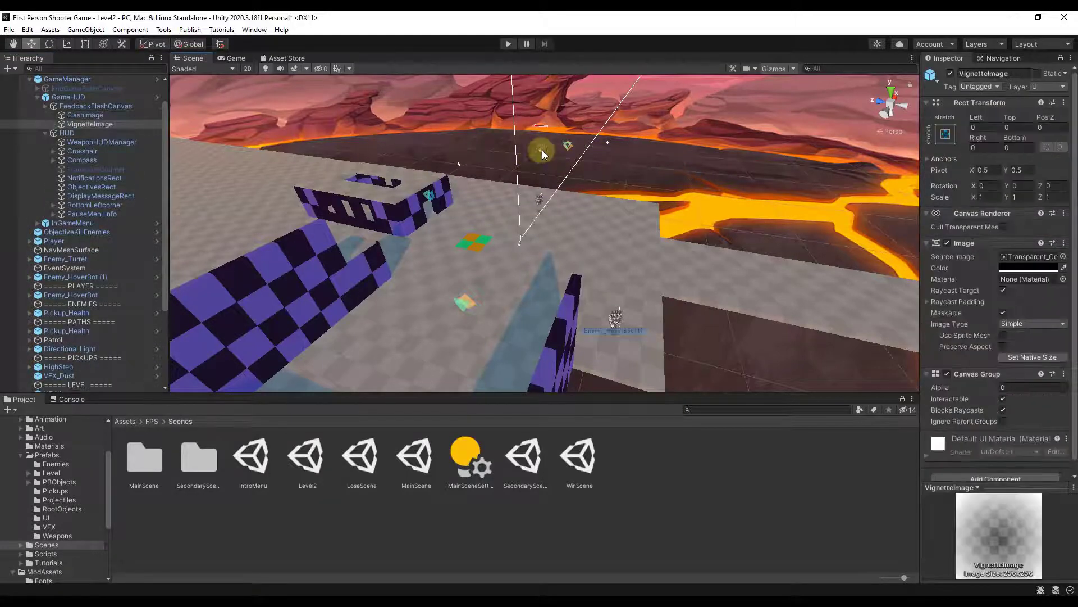
pyautogui.moveTo(700, 170); pyautogui.dragTo(586, 202, button='right')
pyautogui.click(585, 203)
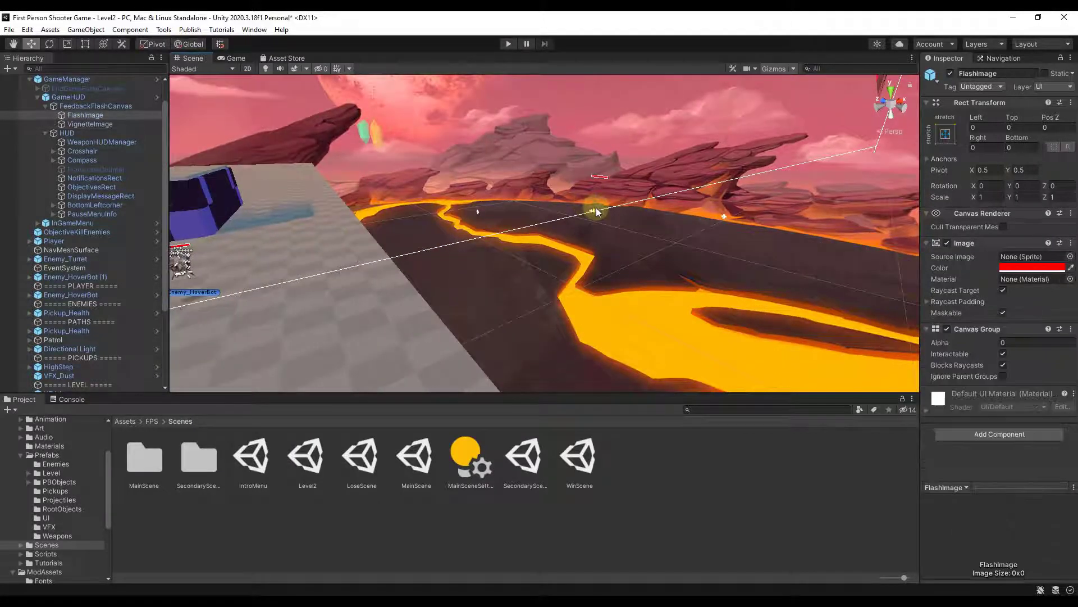
pyautogui.click(592, 204)
pyautogui.click(596, 210)
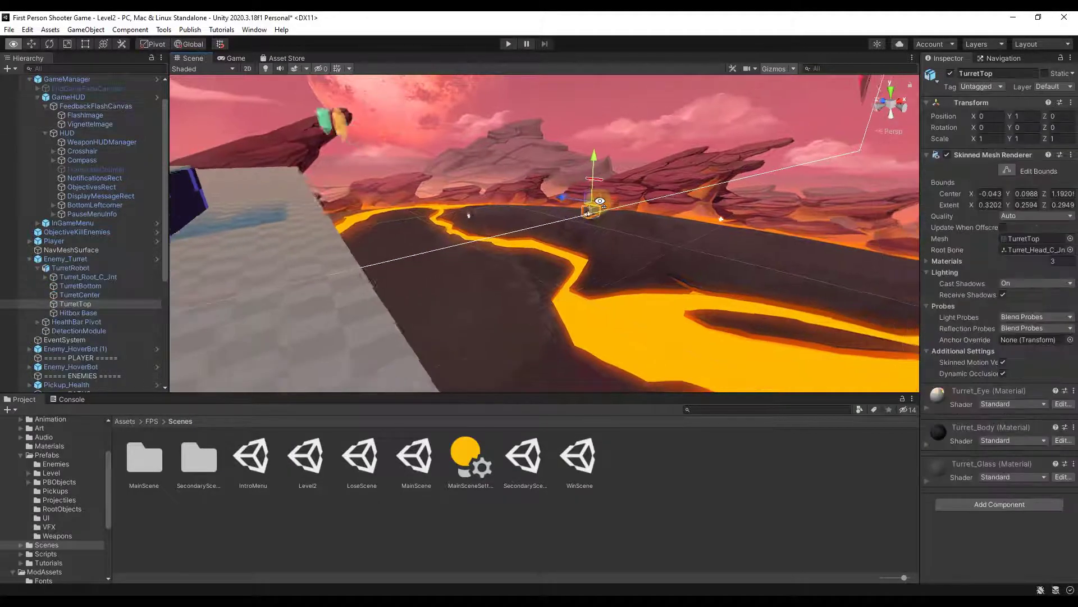
pyautogui.click(595, 219)
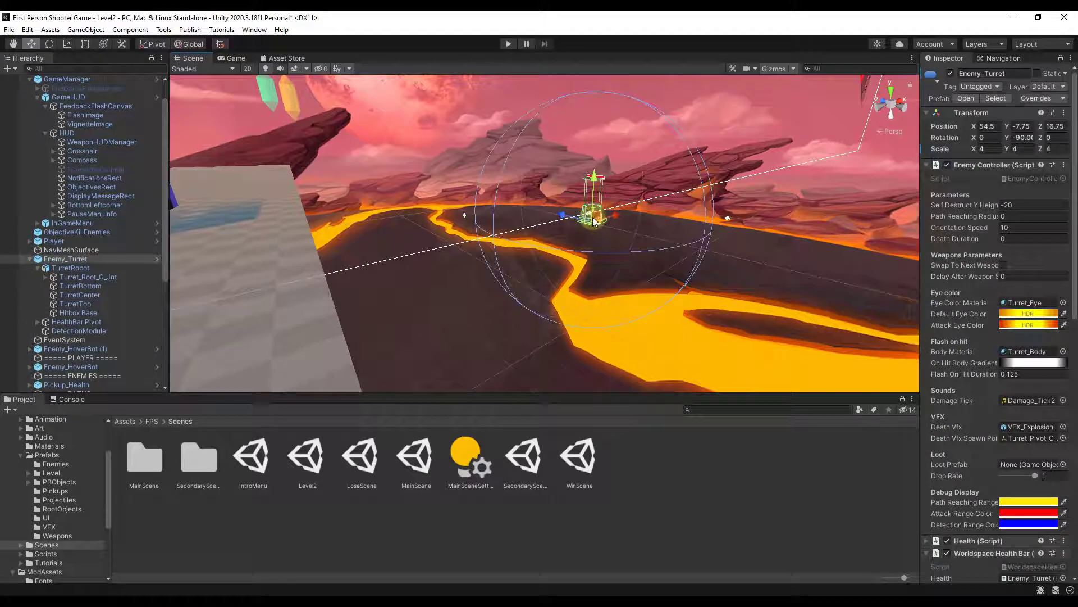
pyautogui.press('Delete')
pyautogui.click(725, 220)
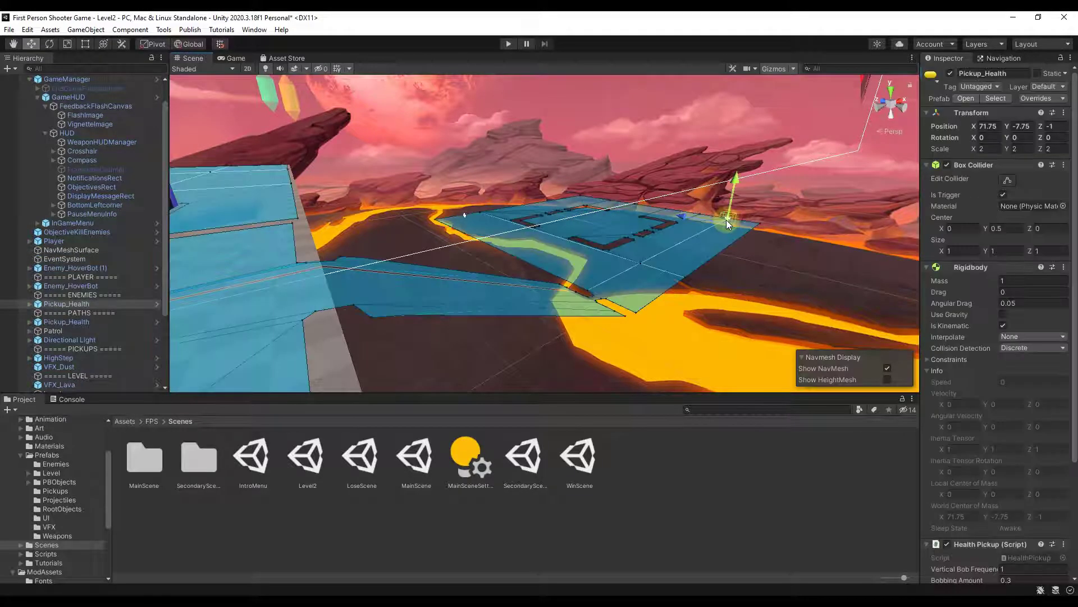
pyautogui.click(760, 221)
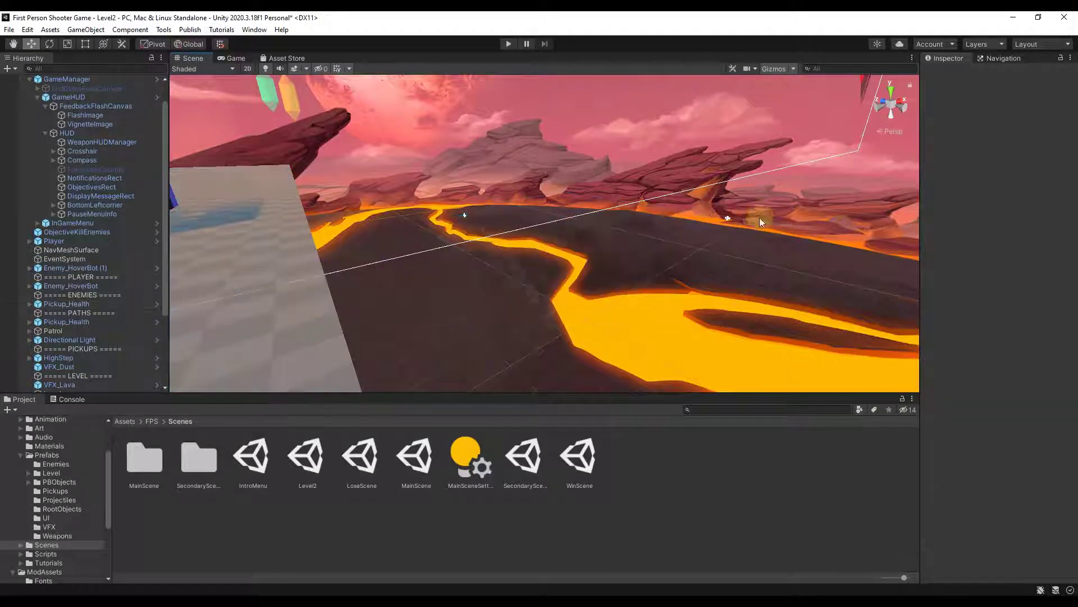
# Step: Delete all Dun_Wall and Dun_Corner pieces of Room_01, keeping its floor and triangle sign
pyautogui.moveTo(504, 242); pyautogui.dragTo(322, 194, button='right')
pyautogui.click(325, 191)
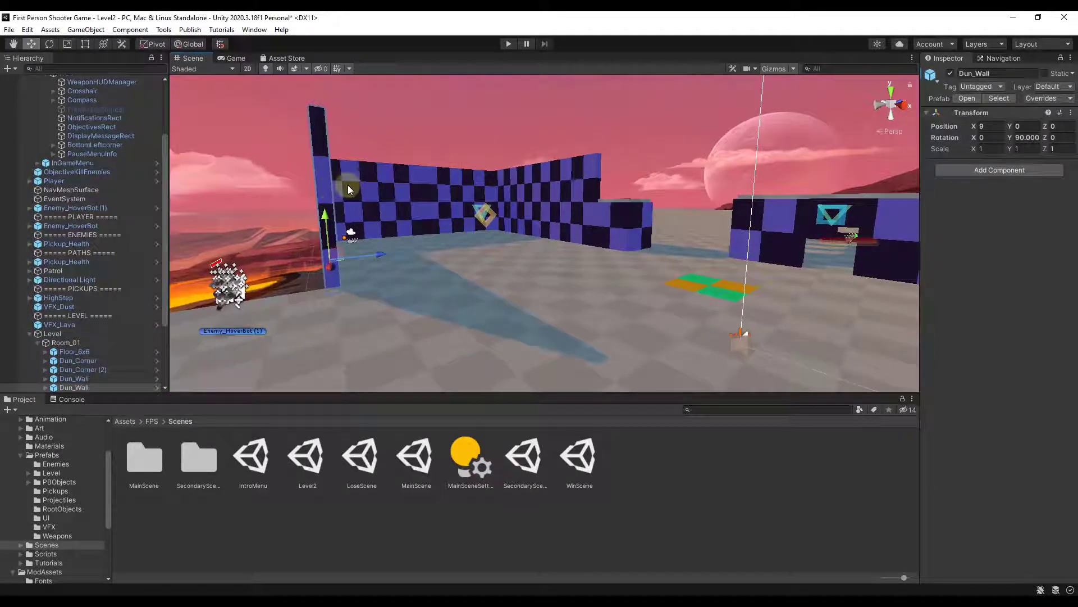
pyautogui.press('Delete')
pyautogui.click(348, 189)
pyautogui.press('Delete')
pyautogui.click(451, 193)
pyautogui.press('Delete')
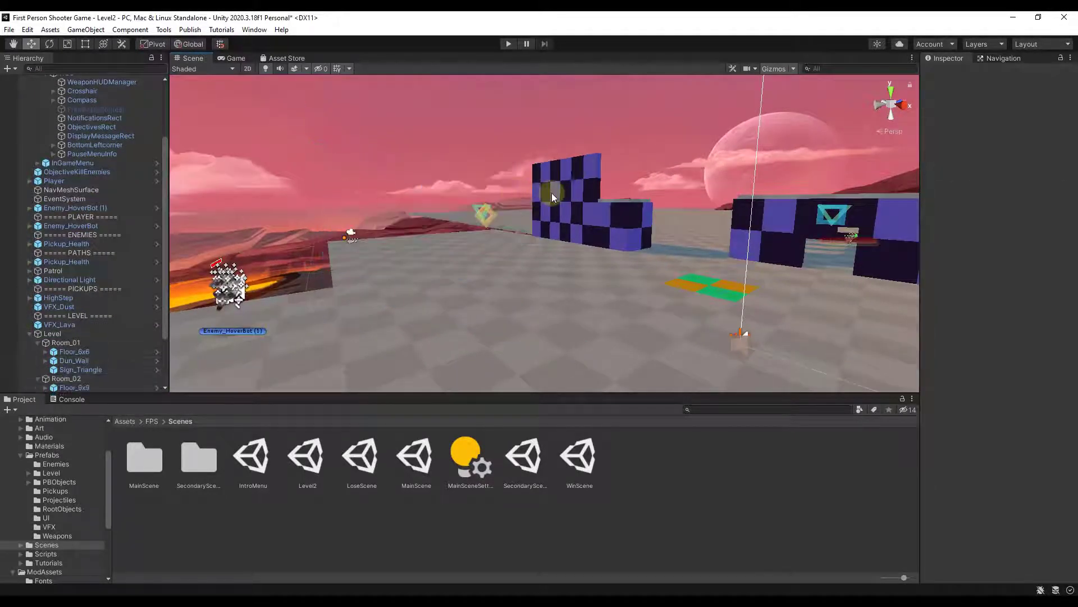
pyautogui.click(602, 217)
pyautogui.press('Delete')
pyautogui.click(624, 221)
pyautogui.press('Delete')
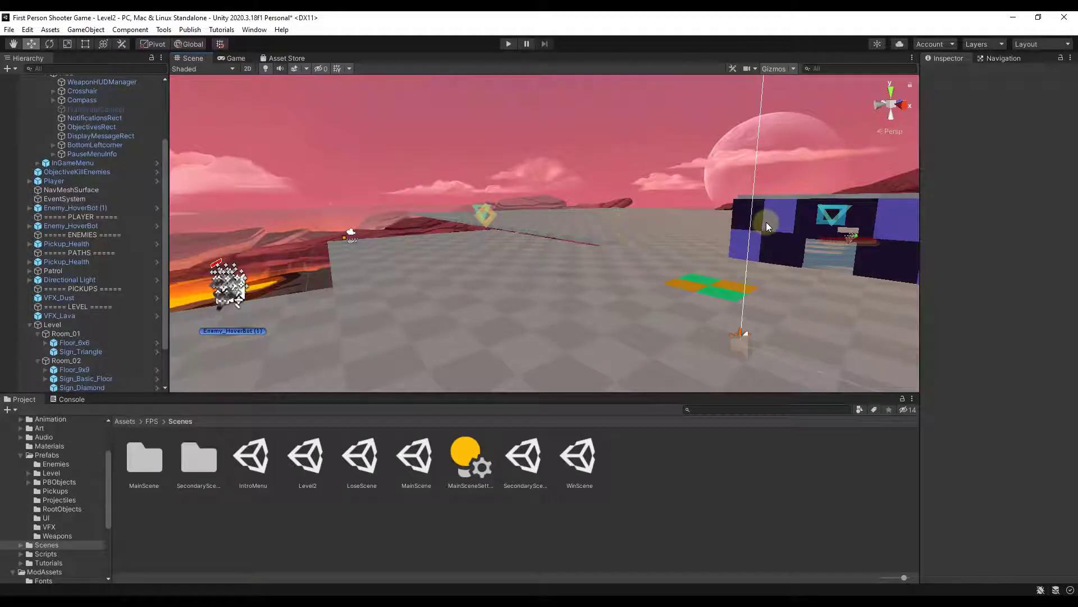
# Step: Delete the last remaining checkered wall structure with the doorway, keeping the floor and signs around it
pyautogui.click(784, 224)
pyautogui.click(794, 208)
pyautogui.click(797, 206)
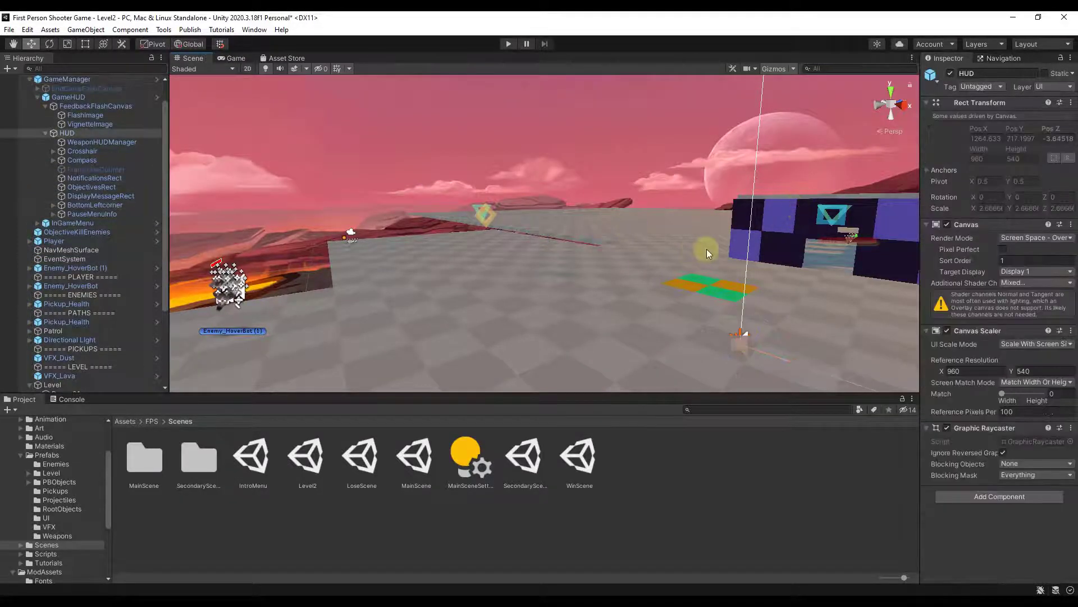
pyautogui.click(687, 229)
pyautogui.moveTo(707, 248); pyautogui.dragTo(674, 232, button='right')
pyautogui.click(705, 200)
pyautogui.click(73, 139)
pyautogui.press('Delete')
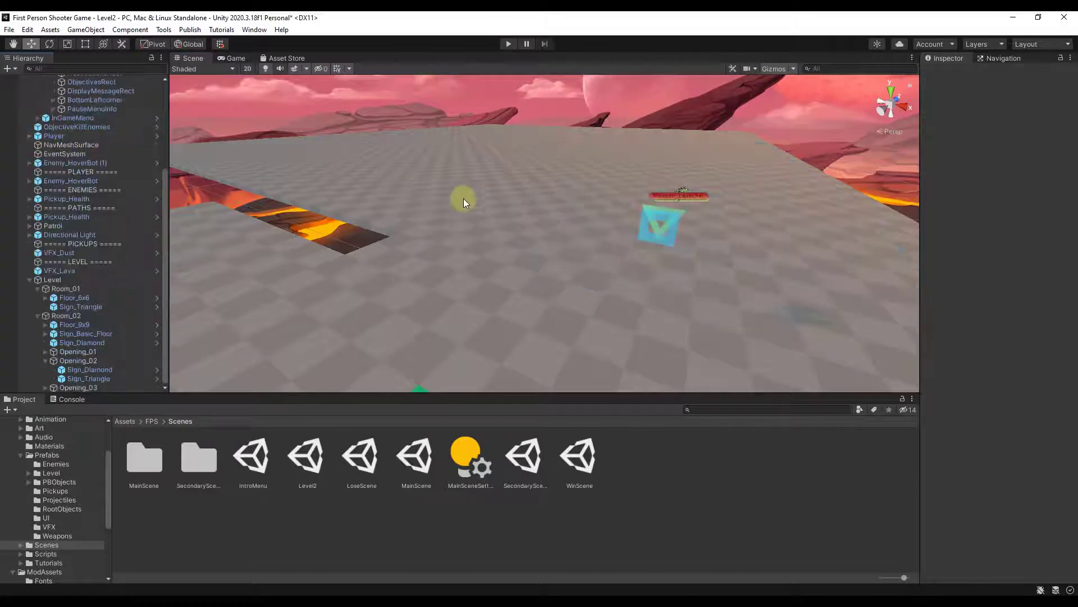
# Step: Delete the red-labelled object on the large floor and the overlapping diamond and triangle signs of Opening_03
pyautogui.click(677, 193)
pyautogui.press('Delete')
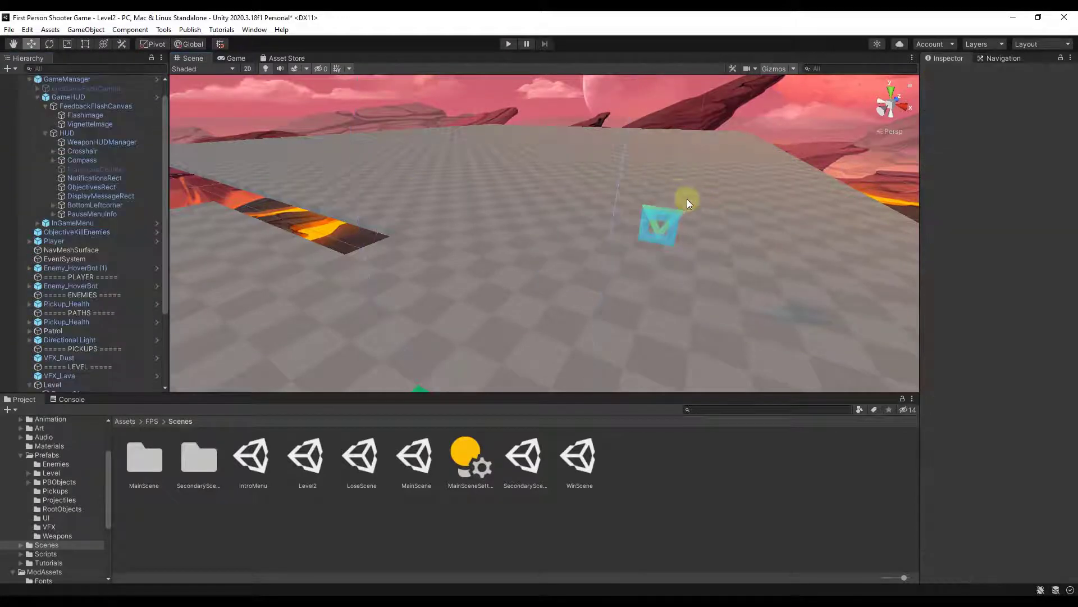
pyautogui.click(665, 222)
pyautogui.press('Delete')
pyautogui.click(663, 225)
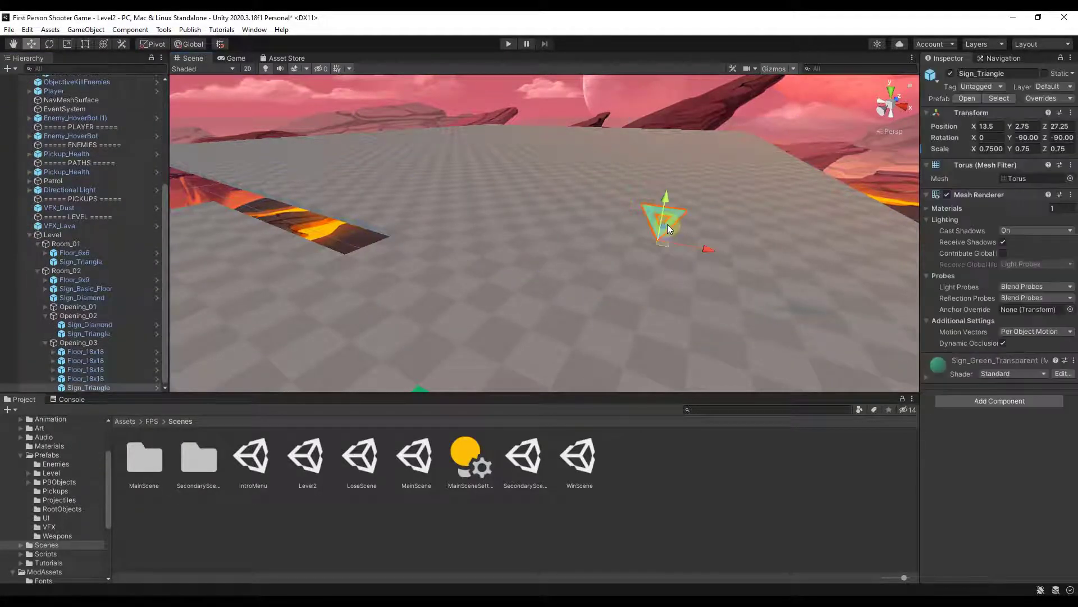
pyautogui.press('Delete')
# Step: Move the Player onto the large Floor_18x18 area and rotate it to face across the open floor
pyautogui.moveTo(667, 224); pyautogui.dragTo(409, 227, button='right')
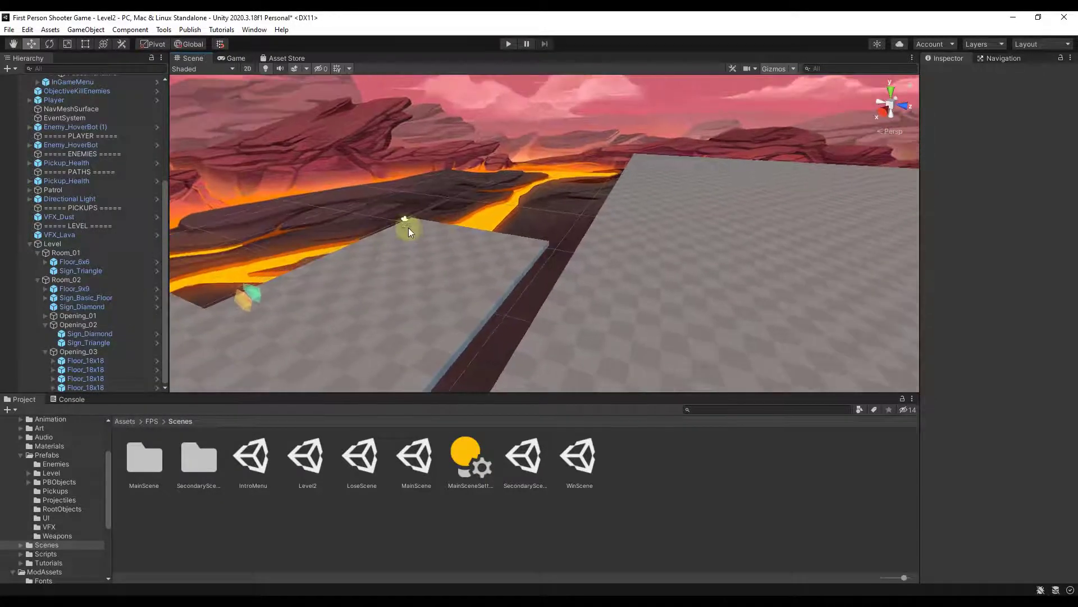
pyautogui.click(407, 226)
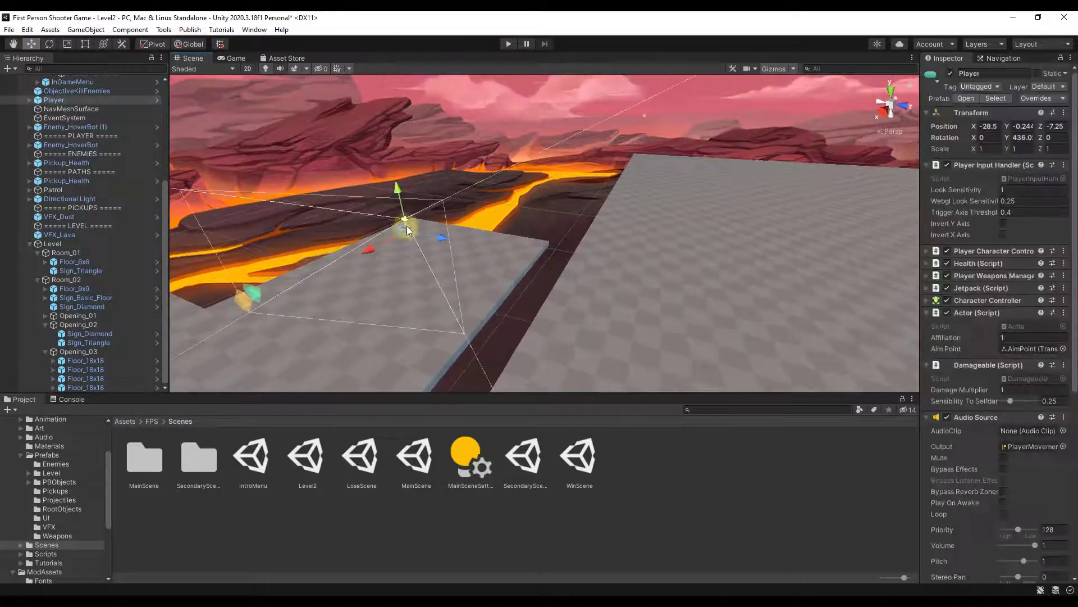
pyautogui.click(62, 100)
pyautogui.moveTo(408, 238); pyautogui.dragTo(684, 207)
pyautogui.moveTo(684, 206); pyautogui.dragTo(667, 316, button='right')
pyautogui.press('e')
pyautogui.moveTo(533, 315); pyautogui.dragTo(640, 252)
pyautogui.moveTo(604, 262)
pyautogui.mouseDown(button='right')
pyautogui.moveTo(655, 255)
pyautogui.moveTo(590, 264)
pyautogui.mouseUp(button='right')
# Step: Playtest the cleared level by walking across the floors and shooting both HoverBots, and exit play mode
pyautogui.click(507, 44)
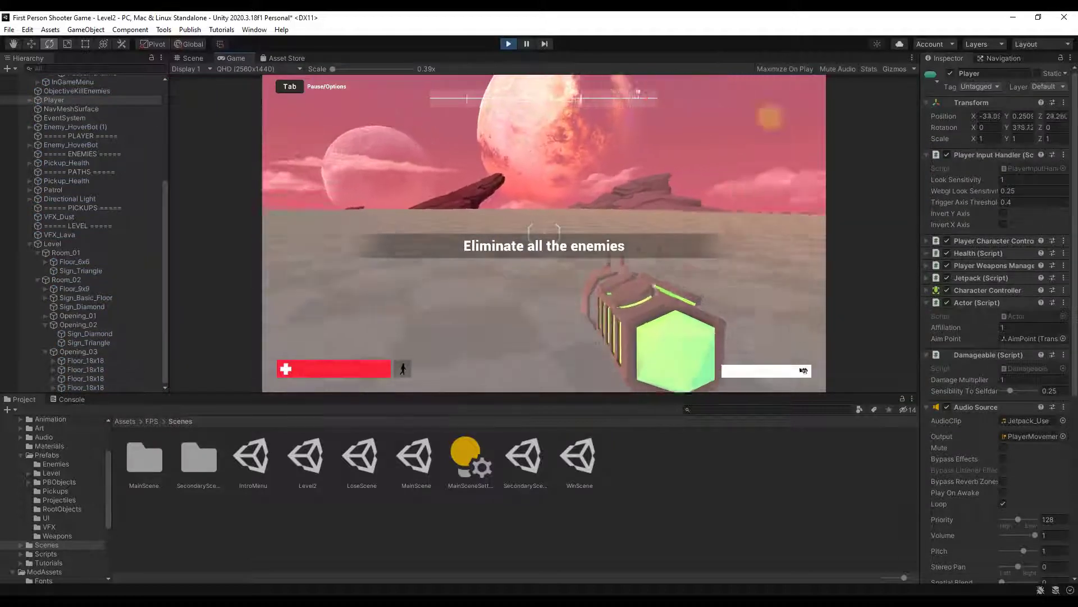
pyautogui.press('w')
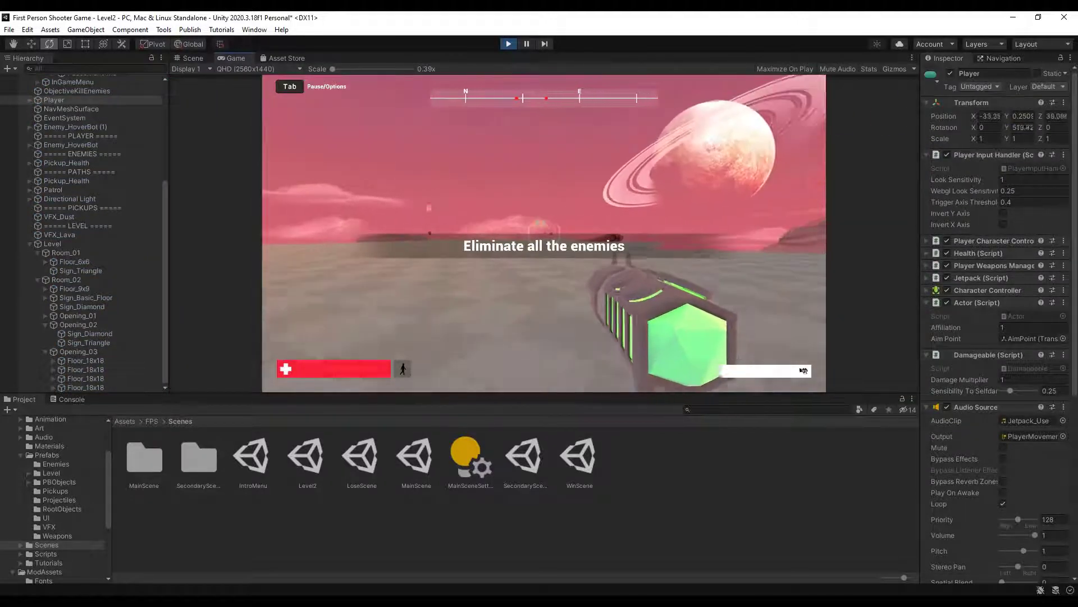
pyautogui.press('w')
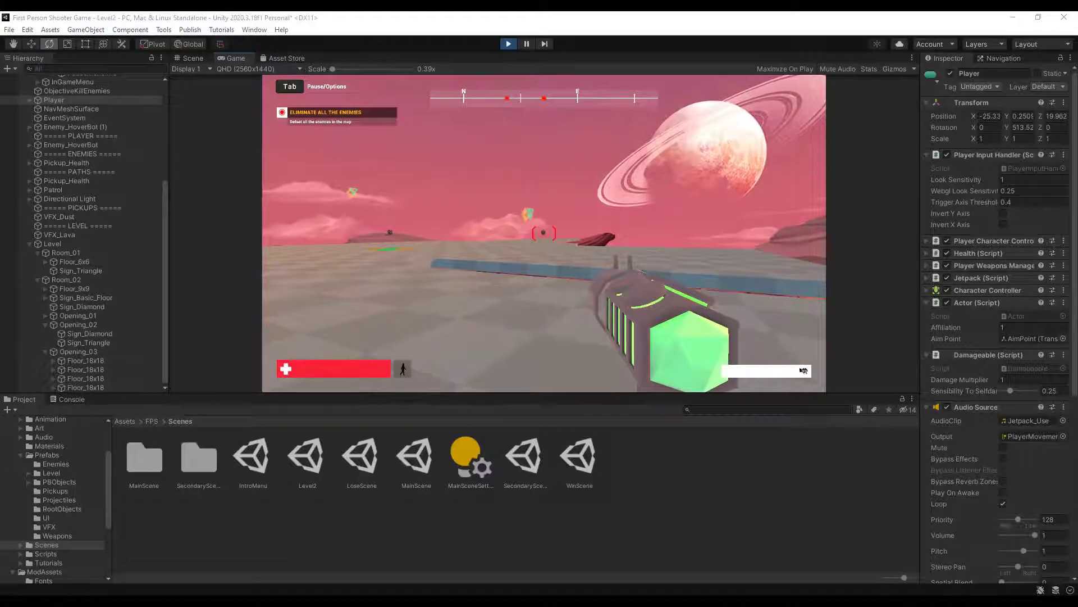
pyautogui.press('w')
pyautogui.rightClick(544, 233)
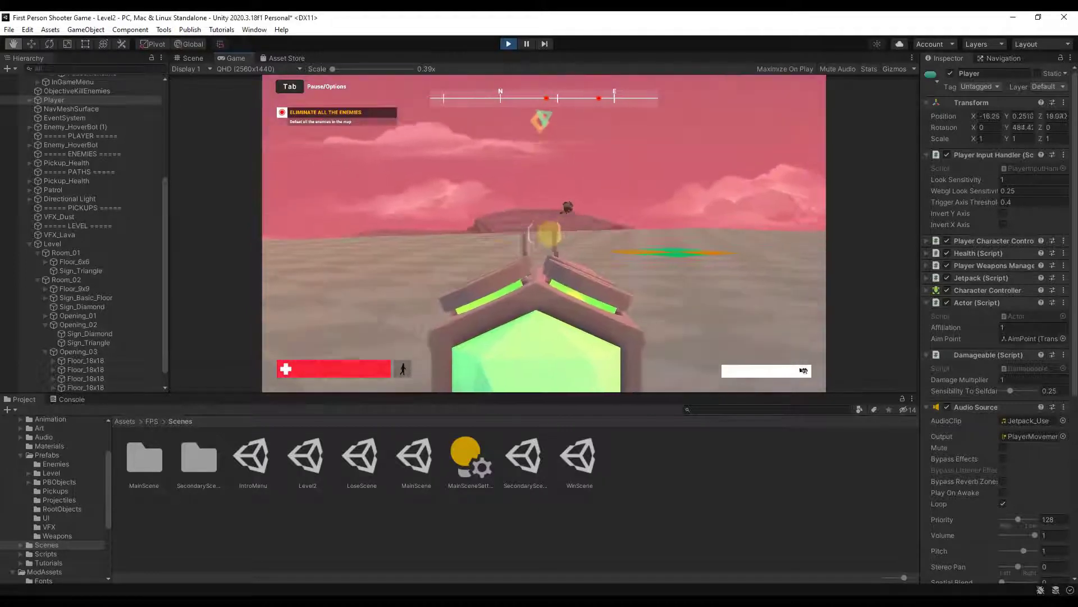
pyautogui.click(544, 233)
pyautogui.press('d')
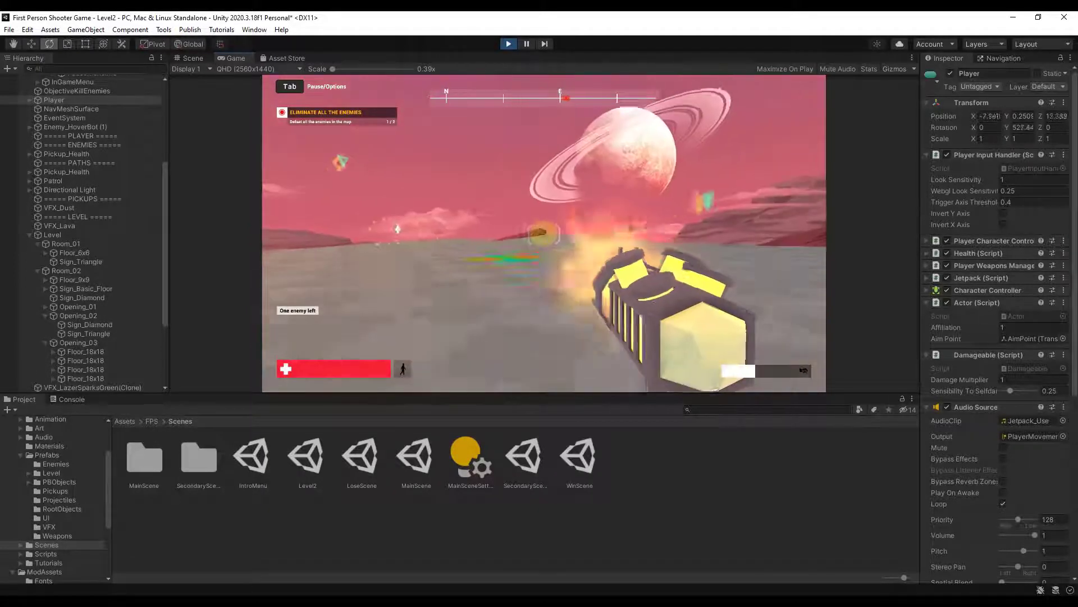
pyautogui.press('e')
pyautogui.rightClick(544, 233)
pyautogui.click(544, 233)
pyautogui.click(553, 246)
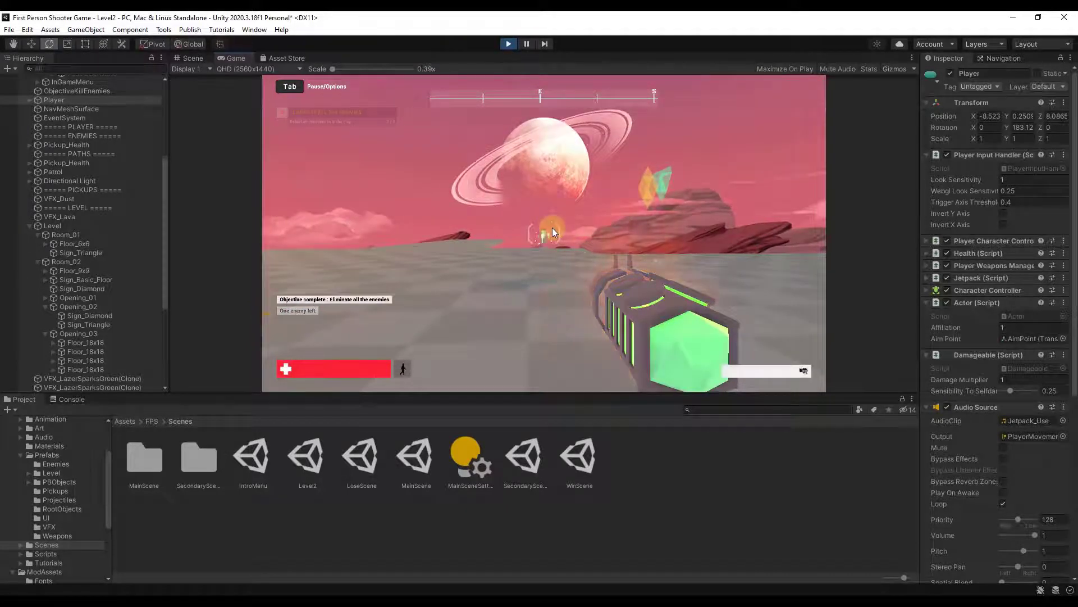
pyautogui.click(508, 46)
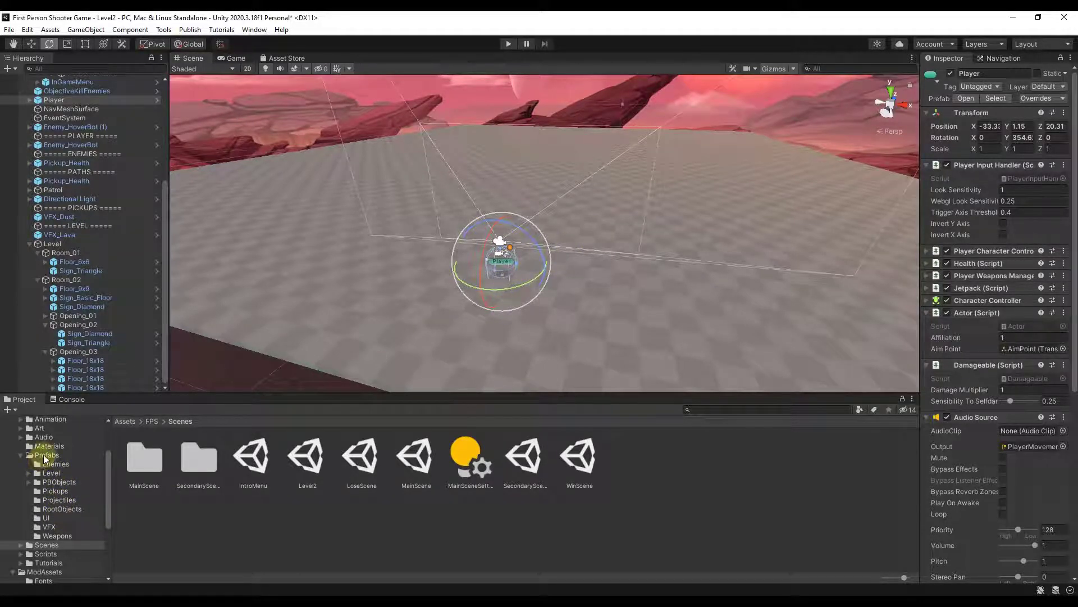
# Step: Examine the Level prefab folders, including Rooms, BaseObjects and Stairwell, for pieces to build with
pyautogui.scroll(3, 44, 455)
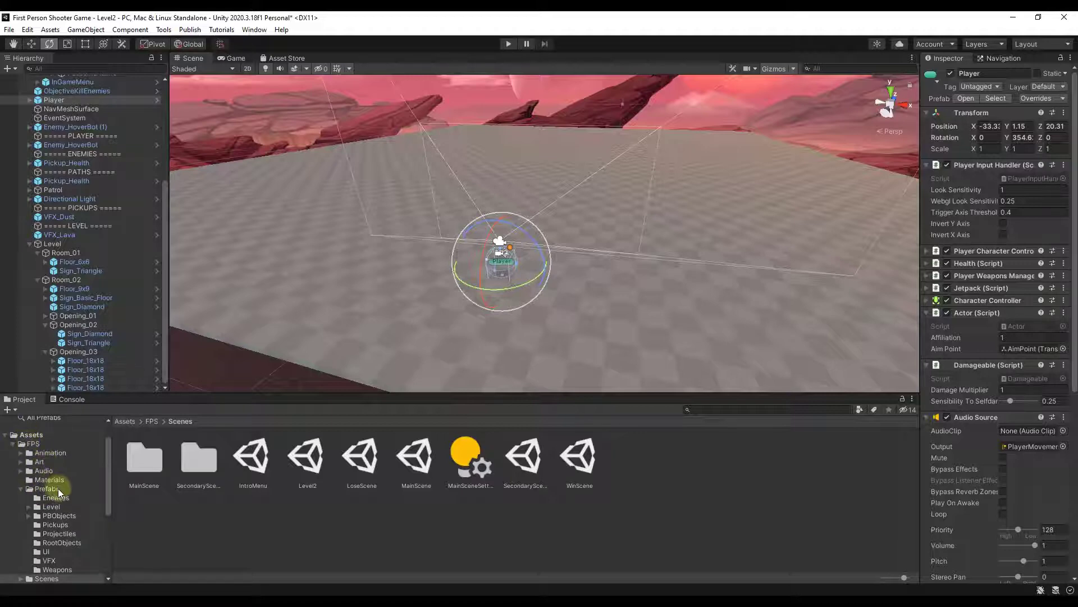
pyautogui.click(50, 506)
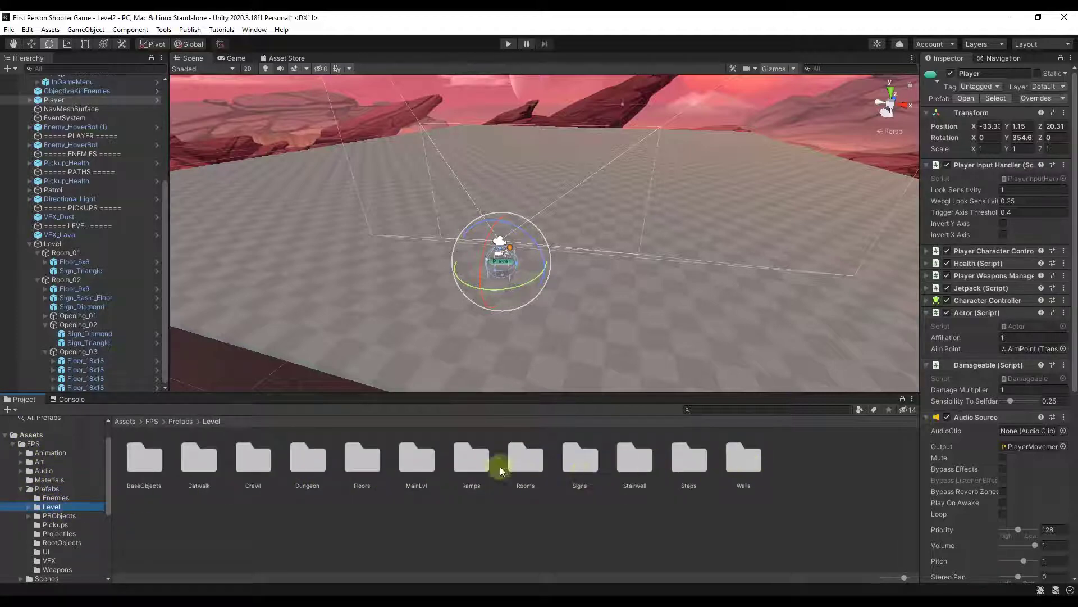
pyautogui.doubleClick(524, 454)
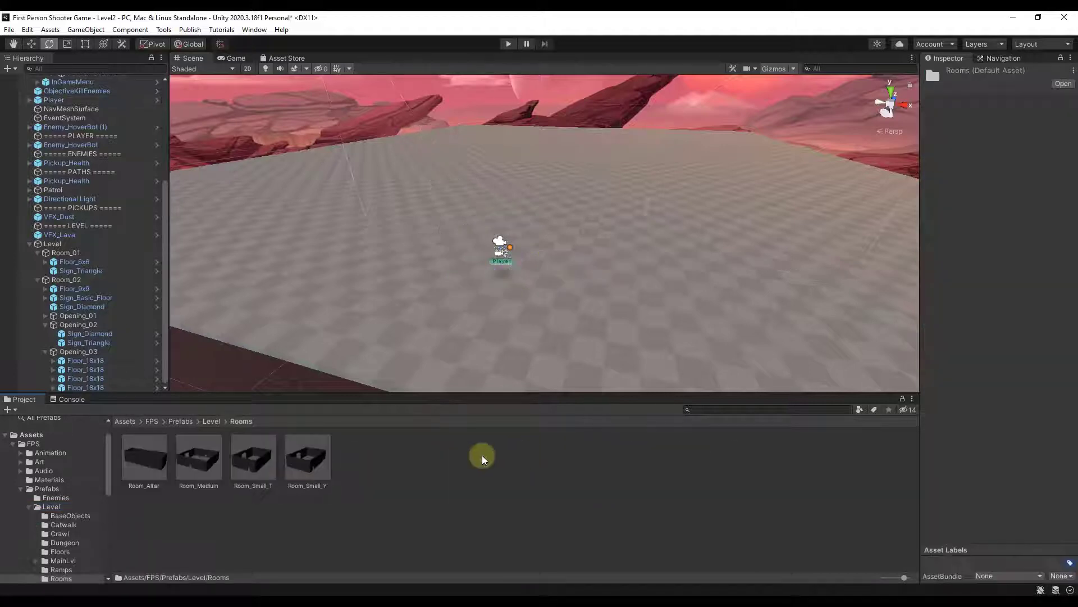
pyautogui.click(207, 424)
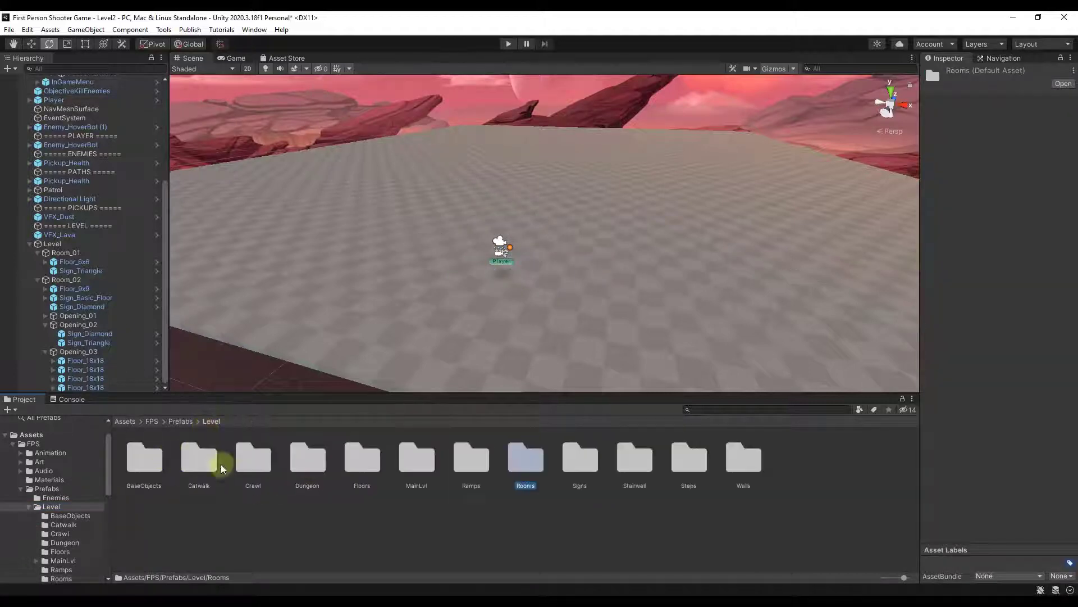
pyautogui.doubleClick(144, 456)
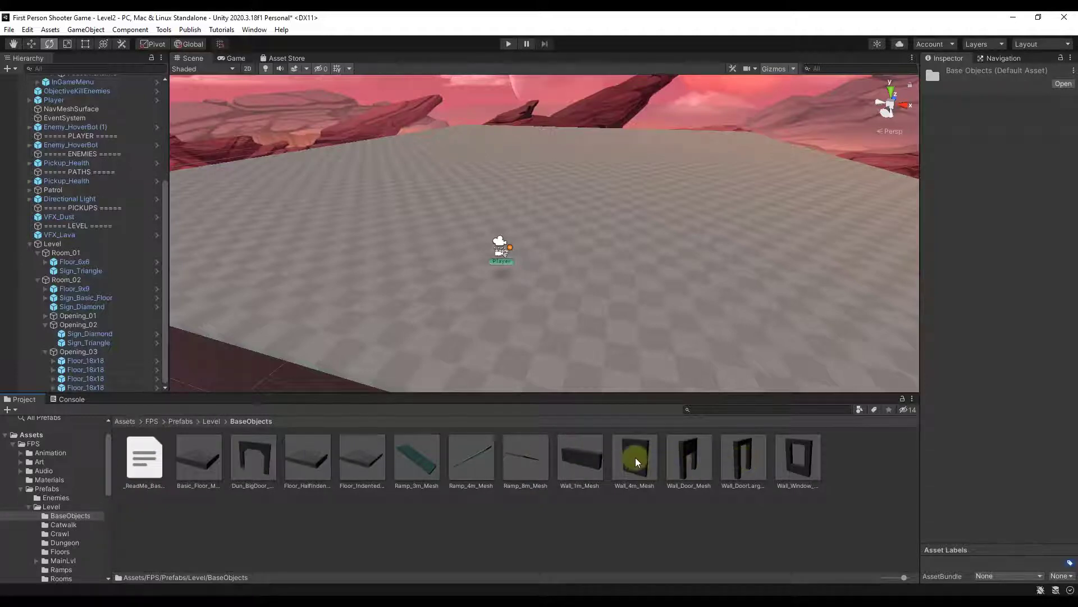
pyautogui.click(212, 422)
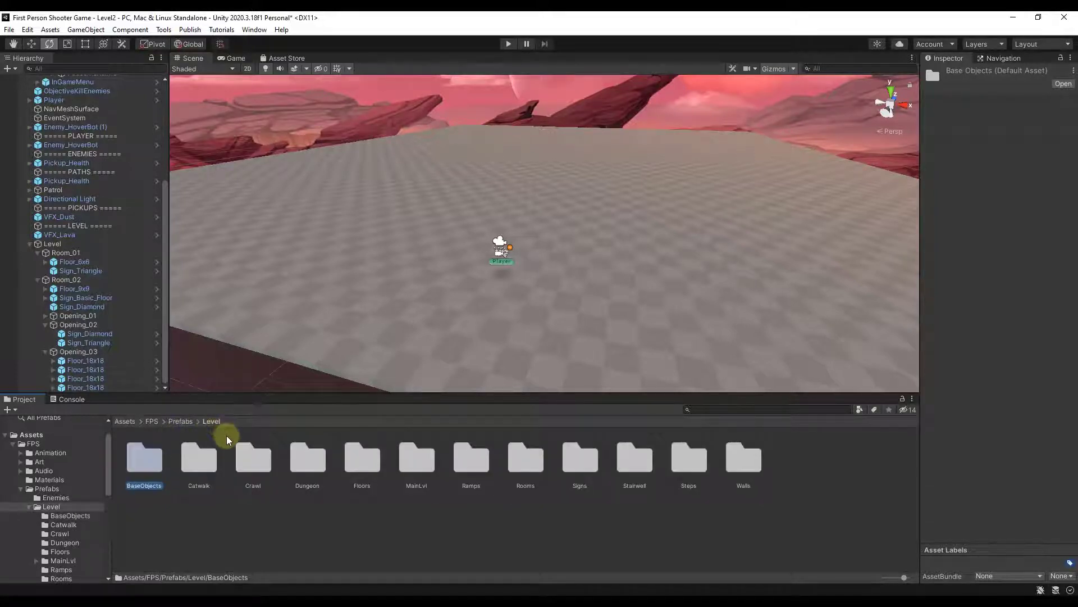
pyautogui.click(646, 460)
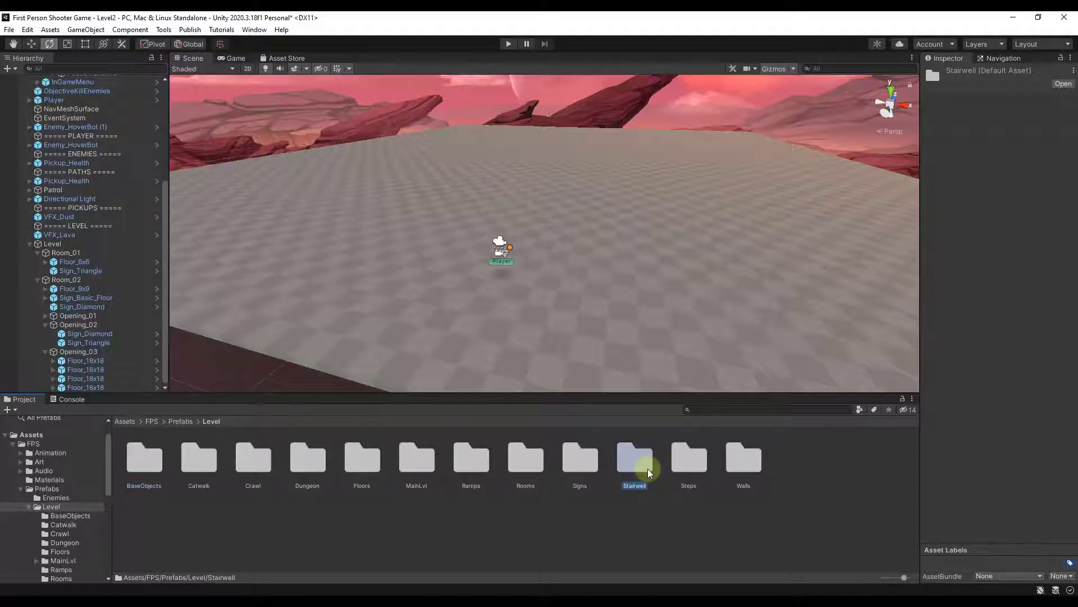
pyautogui.doubleClick(649, 473)
# Step: Place a Wall_4m_Mesh from the BaseObjects prefabs on the large floor
pyautogui.click(68, 498)
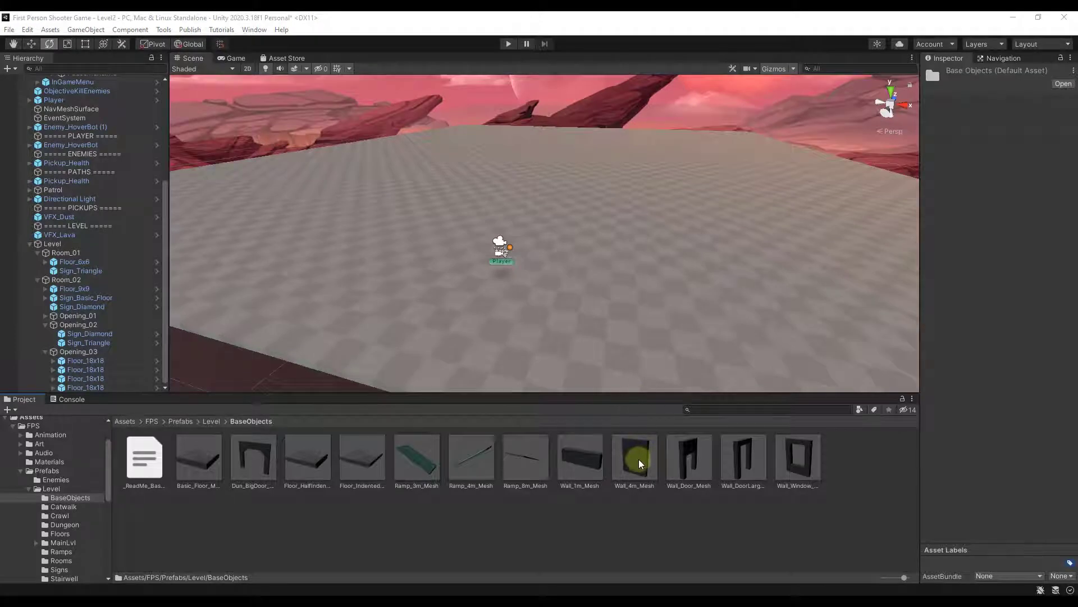
pyautogui.moveTo(641, 463); pyautogui.dragTo(395, 226)
pyautogui.moveTo(537, 189); pyautogui.dragTo(502, 177, button='right')
# Step: Cycle through the Move, Rotate and Scale tools on the selected wall, ending on Rotate
pyautogui.press('w')
pyautogui.press('e')
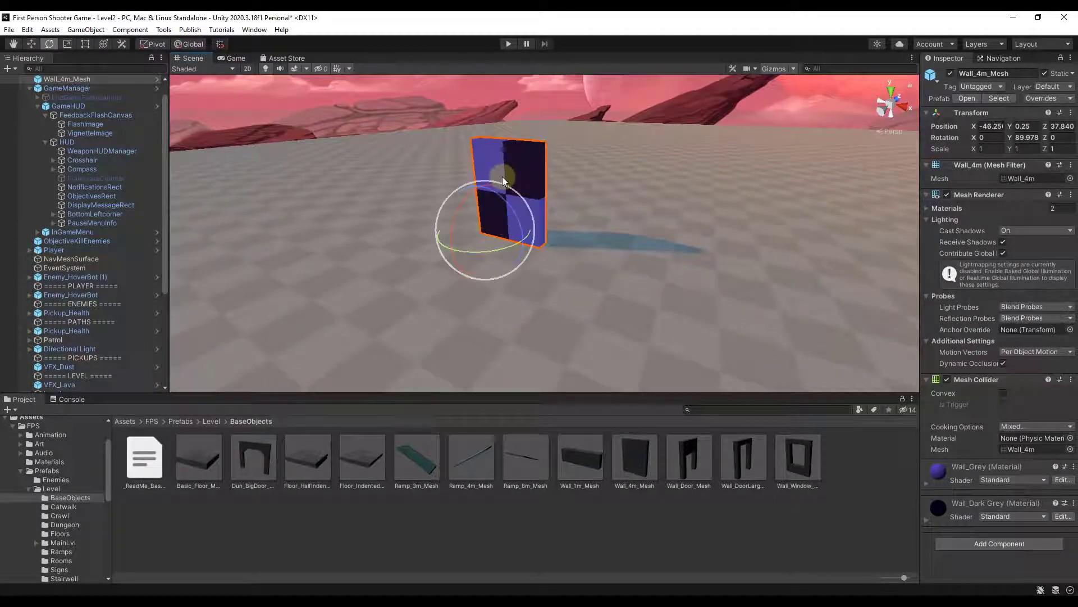
pyautogui.press('w')
pyautogui.press('e')
pyautogui.press('r')
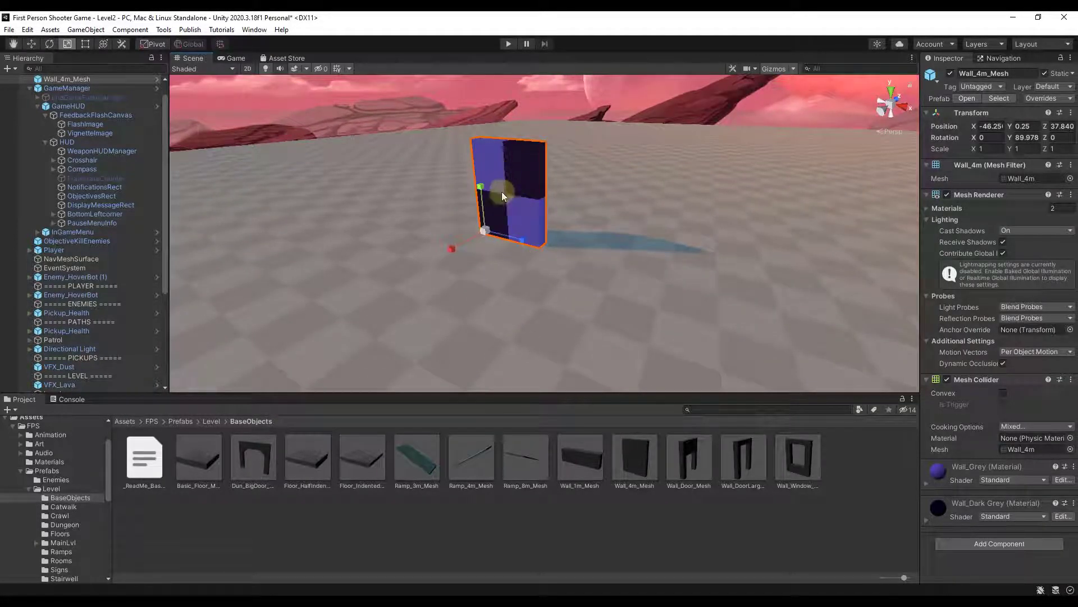
pyautogui.press('w')
pyautogui.press('r')
pyautogui.press('e')
pyautogui.press('w')
pyautogui.press('e')
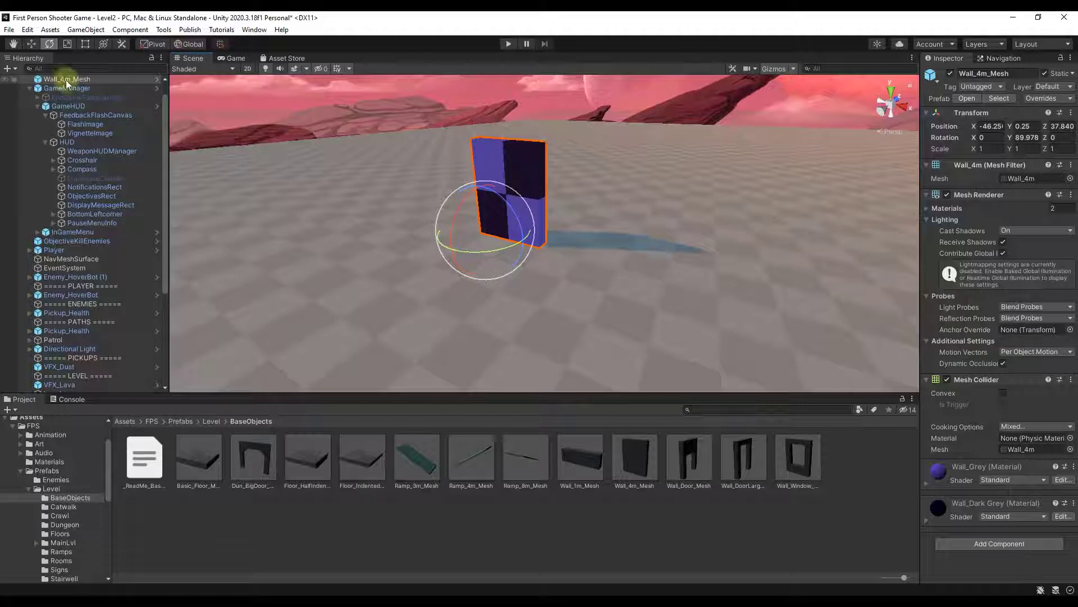
pyautogui.scroll(-3, 95, 286)
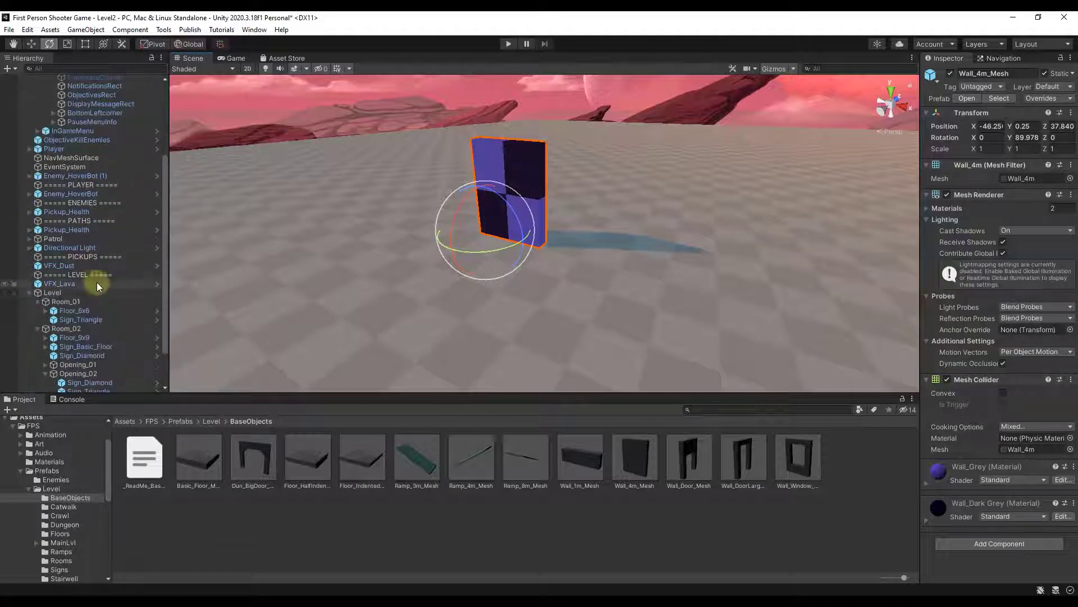
pyautogui.scroll(2, 93, 258)
pyautogui.scroll(2, 84, 94)
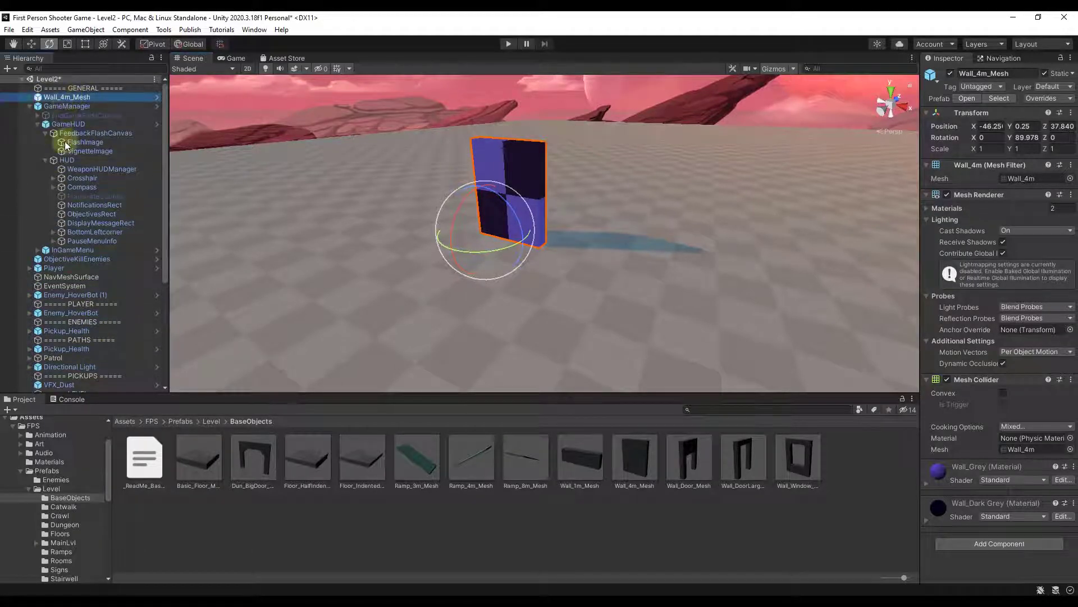
# Step: Make Wall_4m_Mesh a child of the Level object in the hierarchy and collapse Room_01 and Room_02
pyautogui.moveTo(64, 241); pyautogui.dragTo(52, 319)
pyautogui.scroll(-3, 112, 305)
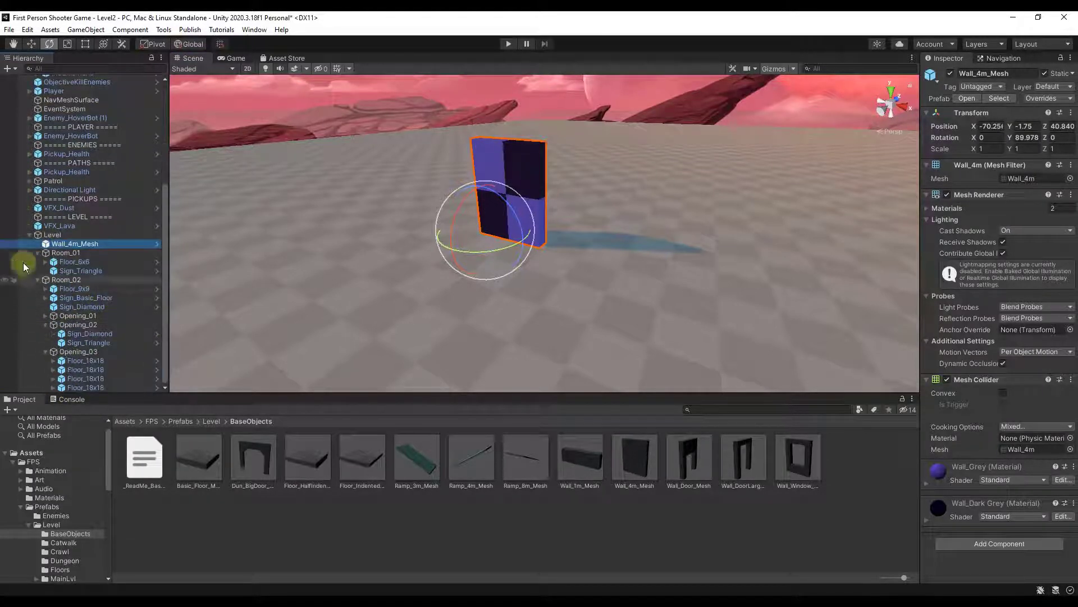
pyautogui.click(38, 252)
pyautogui.click(38, 280)
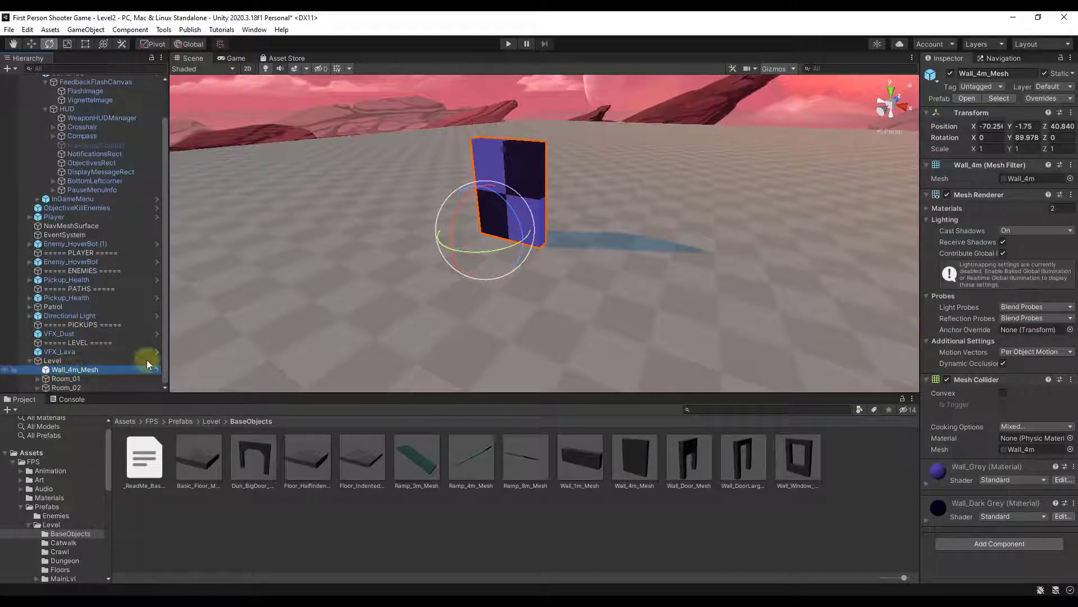
# Step: Duplicate the wall and move the copy along X to about -67.16 so it adjoins the original edge to edge
pyautogui.moveTo(610, 172)
pyautogui.mouseDown(button='right')
pyautogui.moveTo(612, 160)
pyautogui.moveTo(613, 169)
pyautogui.mouseUp(button='right')
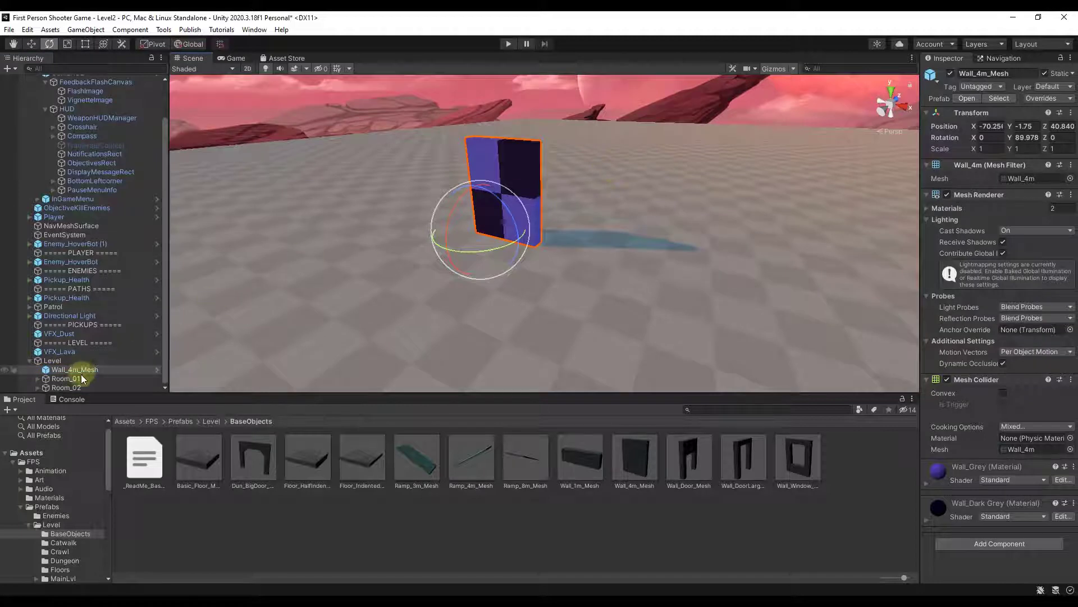
pyautogui.hotkey('ctrl', 'd')
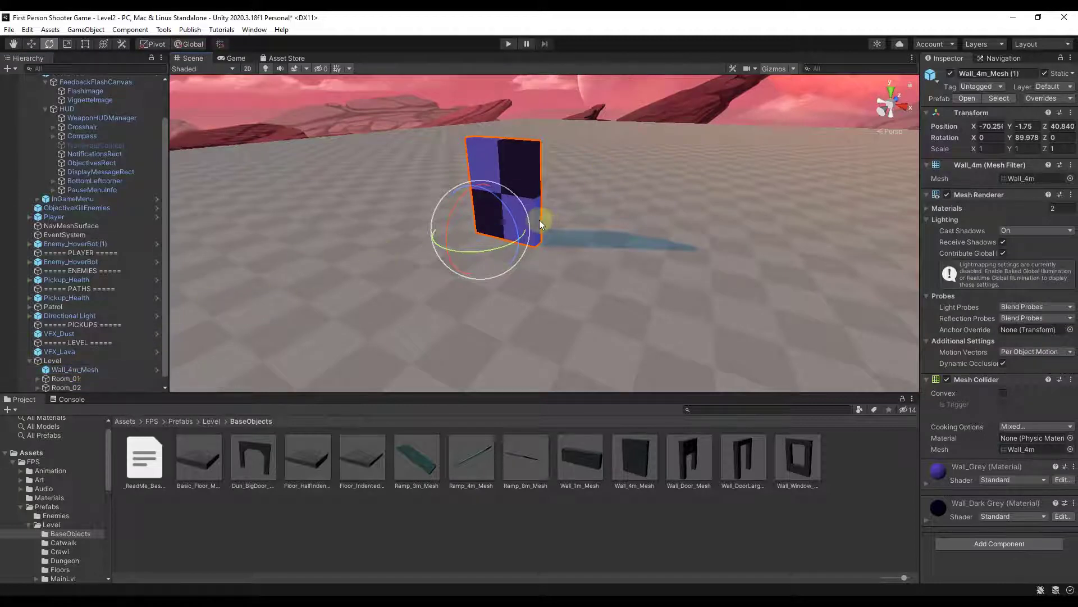
pyautogui.press('w')
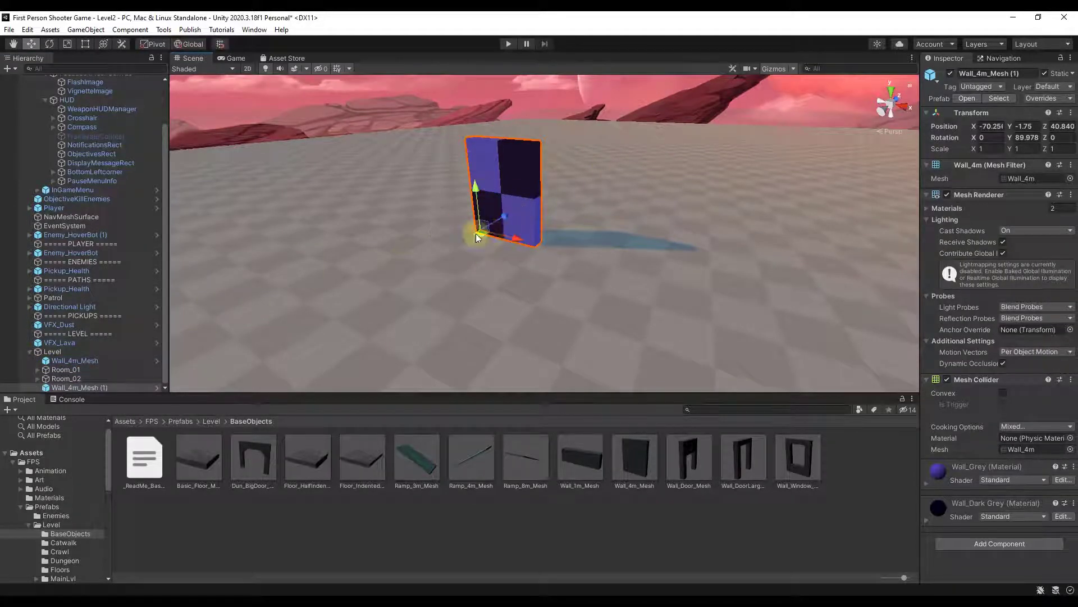
pyautogui.moveTo(475, 233); pyautogui.dragTo(580, 251)
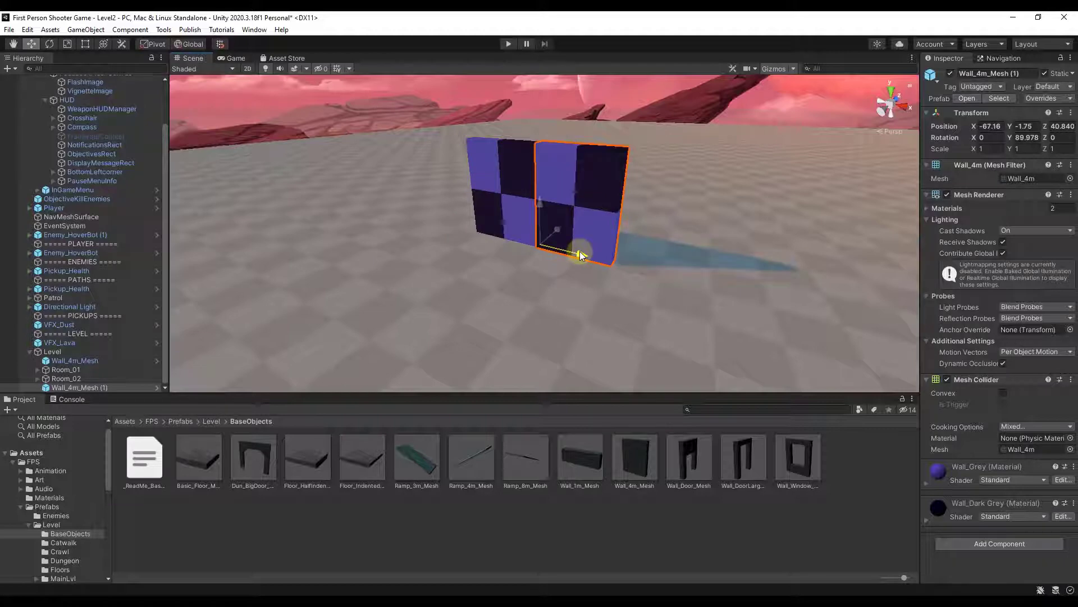
# Step: Duplicate both wall panels together and shift the copies along X to form a straight four-panel wall
pyautogui.keyDown('shift'); pyautogui.click(518, 199); pyautogui.keyUp('shift')
pyautogui.keyDown('shift'); pyautogui.click(566, 193); pyautogui.keyUp('shift')
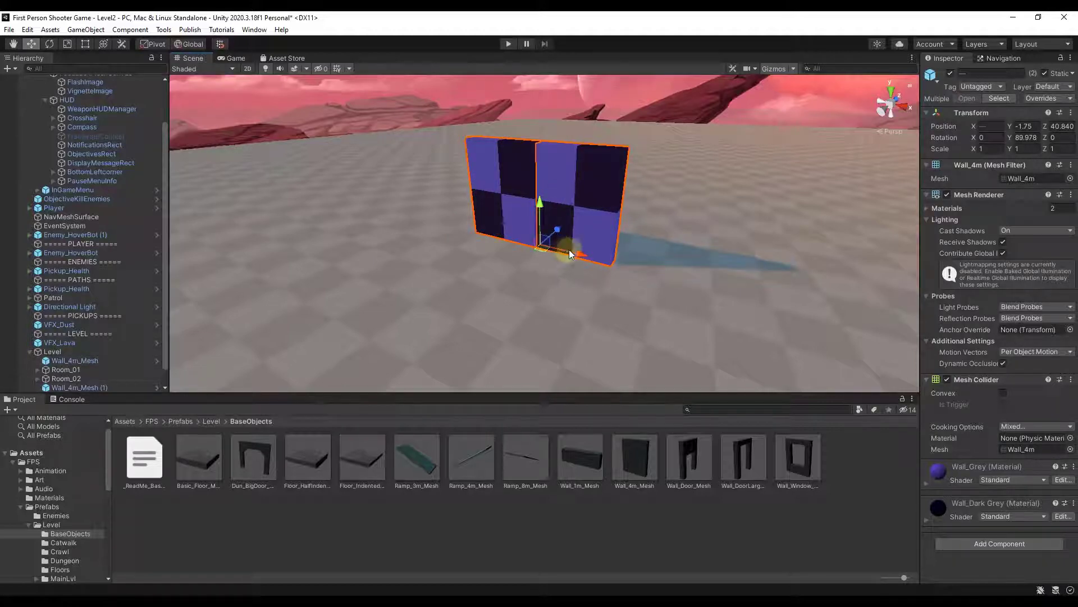
pyautogui.hotkey('ctrl', 'd')
pyautogui.moveTo(578, 251); pyautogui.dragTo(760, 280)
pyautogui.keyDown('alt'); pyautogui.moveTo(610, 265); pyautogui.dragTo(595, 284); pyautogui.keyUp('alt')
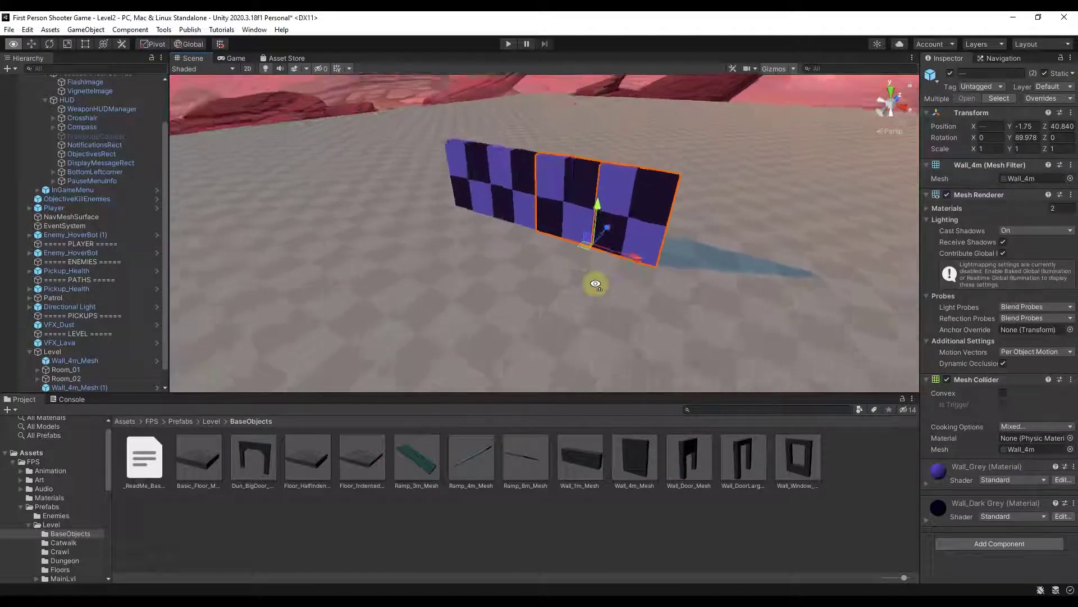
# Step: From the top view, duplicate all four panels as a group and place three staggered copies around the large floor
pyautogui.scroll(-8, 596, 284)
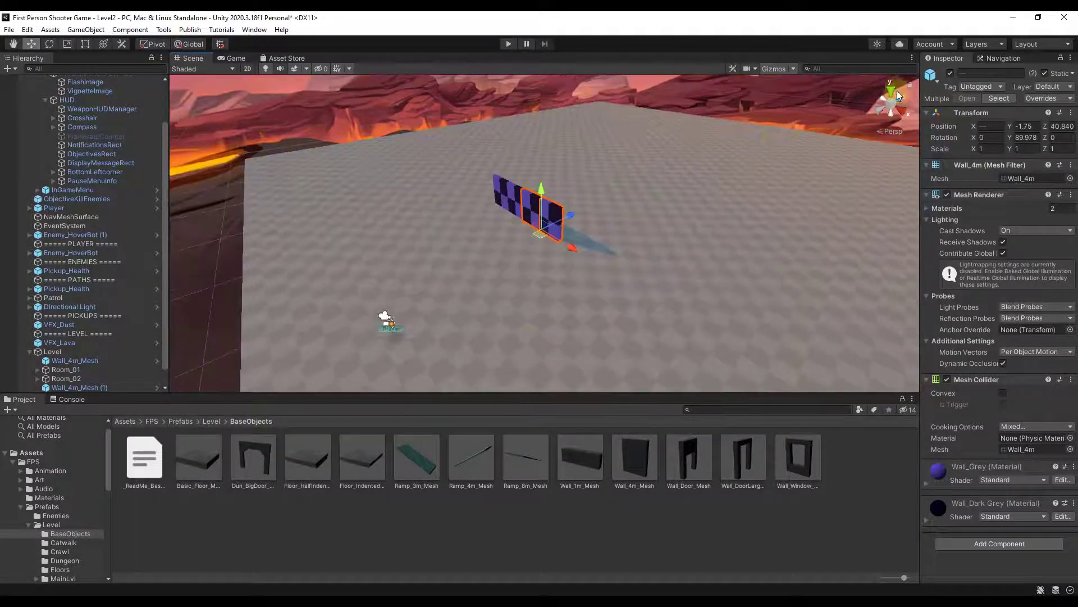
pyautogui.click(897, 90)
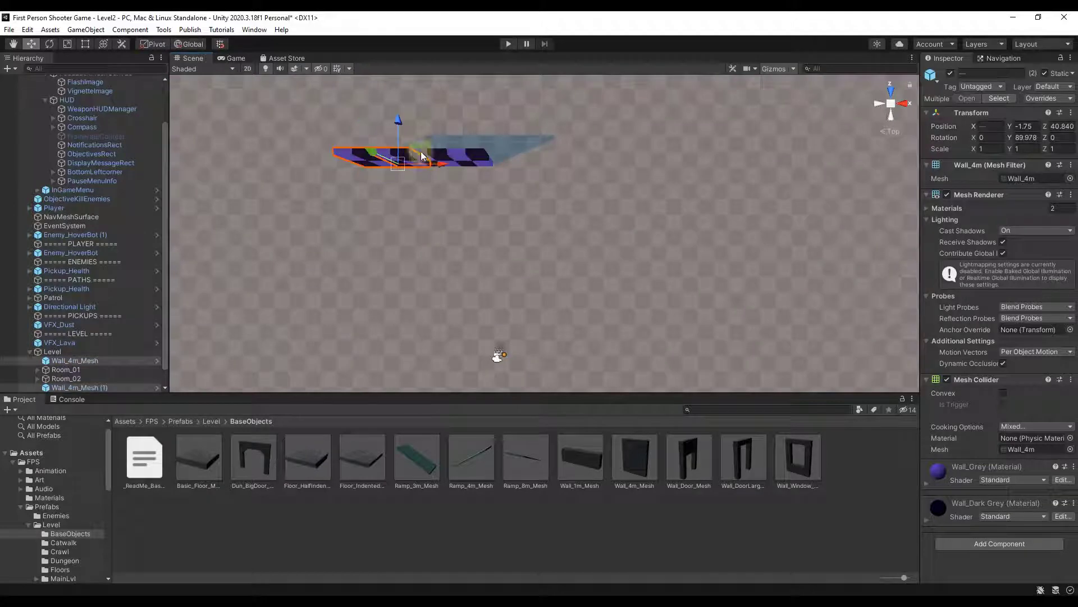
pyautogui.hotkey('ctrl', 'd')
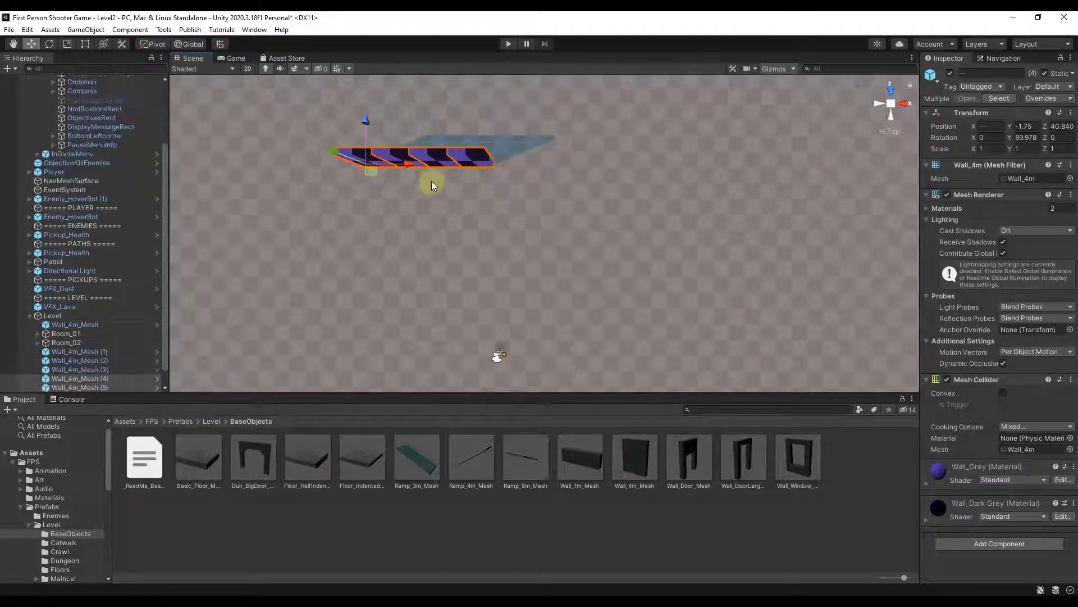
pyautogui.moveTo(371, 171); pyautogui.dragTo(265, 124)
pyautogui.hotkey('ctrl', 'd')
pyautogui.hotkey('ctrl', 'd')
pyautogui.moveTo(518, 160); pyautogui.dragTo(444, 604, button='right')
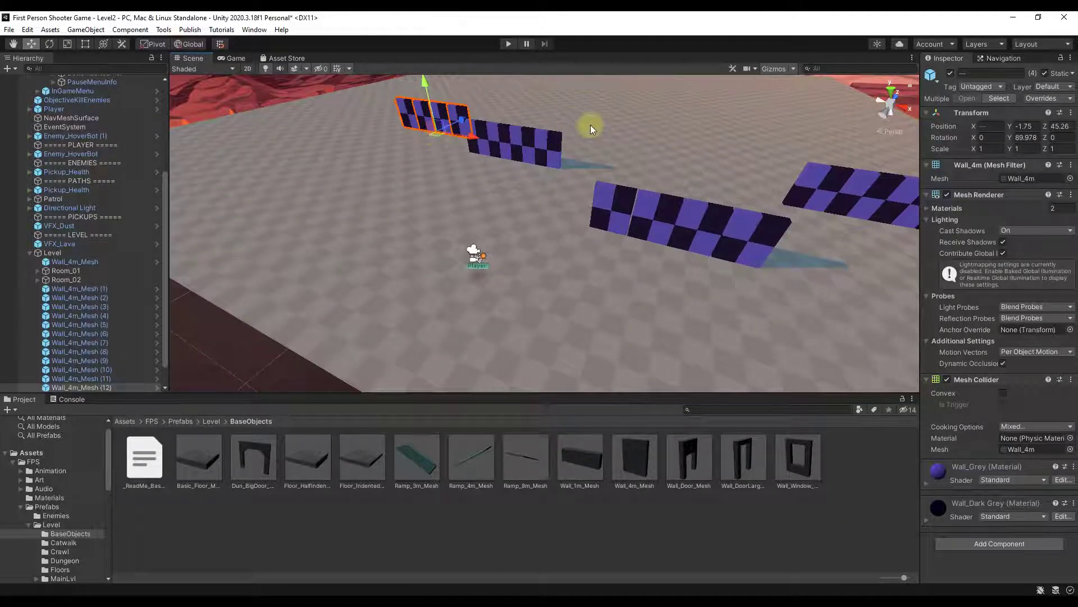
pyautogui.moveTo(591, 124); pyautogui.dragTo(621, 127, button='right')
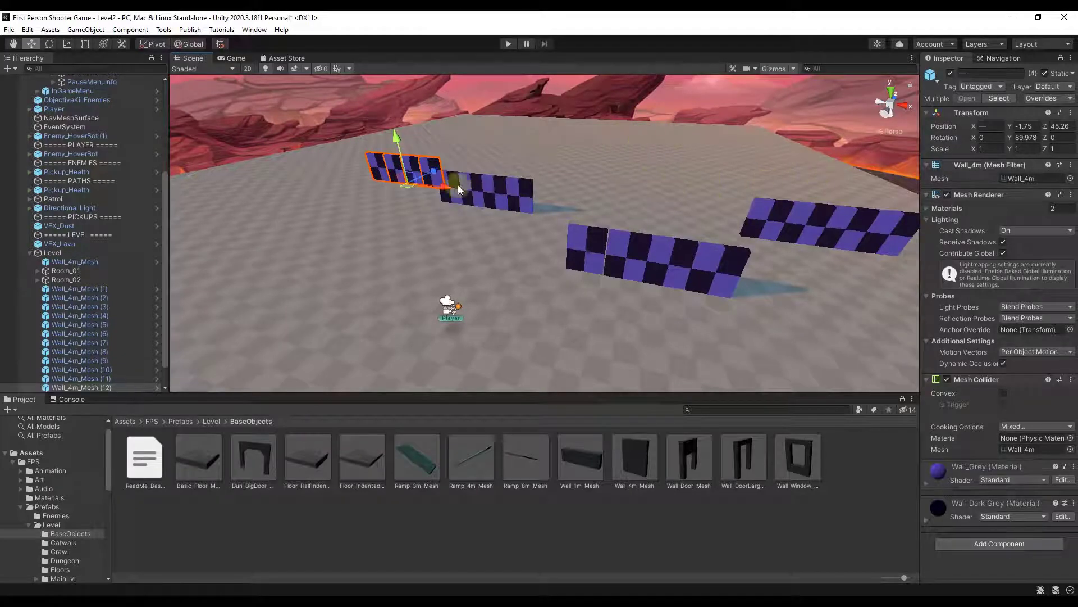
# Step: Spread seven more copies of the four-panel wall in staggered rows toward the far end of the floor
pyautogui.moveTo(409, 186); pyautogui.dragTo(587, 181)
pyautogui.hotkey('ctrl', 'd')
pyautogui.hotkey('ctrl', 'd')
pyautogui.moveTo(587, 181); pyautogui.dragTo(679, 175)
pyautogui.hotkey('ctrl', 'd')
pyautogui.hotkey('ctrl', 'd')
pyautogui.moveTo(679, 175); pyautogui.dragTo(670, 131)
pyautogui.hotkey('ctrl', 'd')
pyautogui.hotkey('ctrl', 'd')
pyautogui.hotkey('ctrl', 'd')
pyautogui.moveTo(654, 179); pyautogui.dragTo(671, 151, button='right')
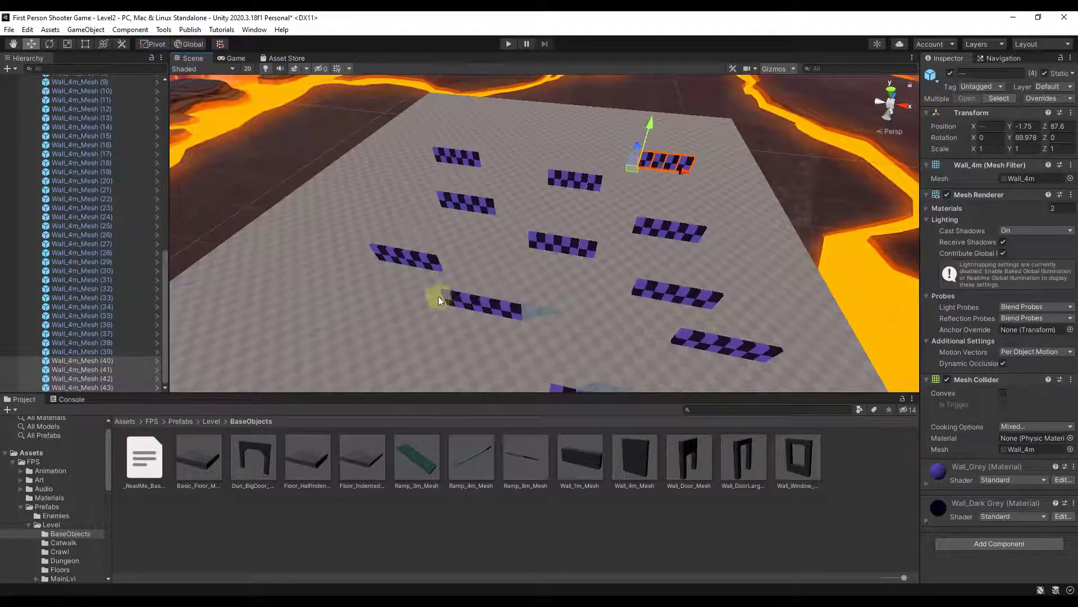
# Step: Select the four panels of the original wall, duplicate them and place the copy diagonally in front near the floor's edge
pyautogui.click(453, 298)
pyautogui.keyDown('shift'); pyautogui.click(474, 301); pyautogui.keyUp('shift')
pyautogui.keyDown('shift'); pyautogui.click(494, 305); pyautogui.keyUp('shift')
pyautogui.keyDown('shift'); pyautogui.click(510, 310); pyautogui.keyUp('shift')
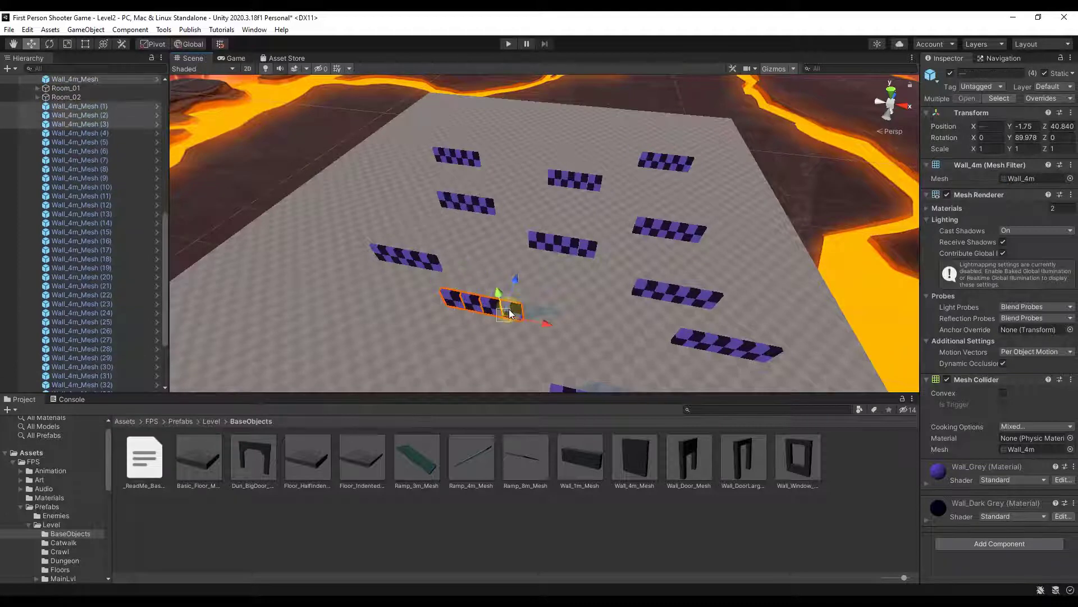
pyautogui.hotkey('ctrl', 'd')
pyautogui.moveTo(471, 320); pyautogui.dragTo(355, 344)
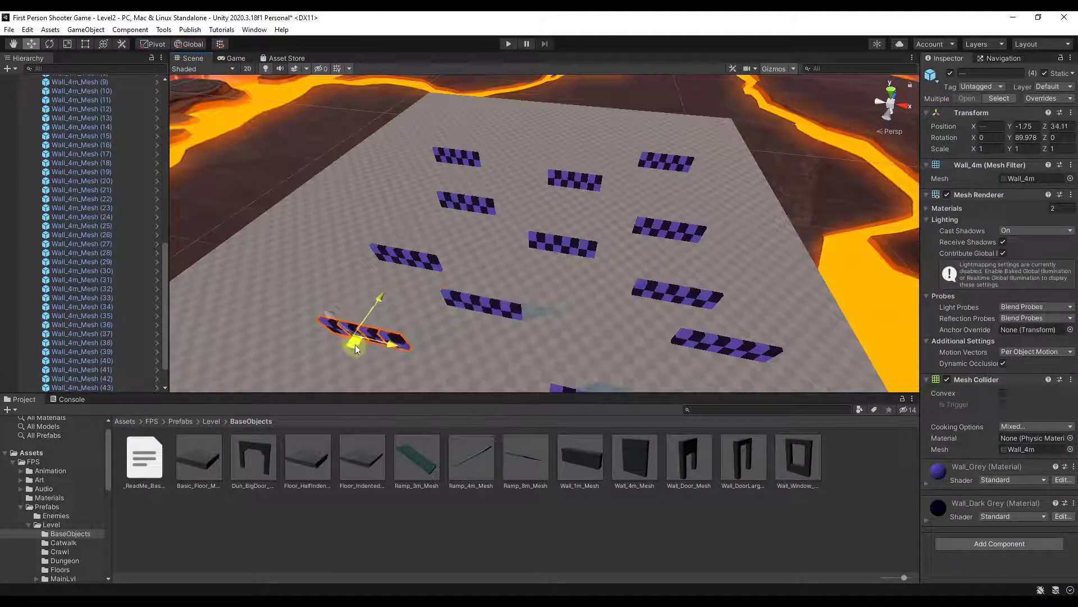
# Step: Playtest the level by walking among the new walls, and exit play mode
pyautogui.moveTo(514, 275); pyautogui.dragTo(536, 195, button='right')
pyautogui.hotkey('ctrl', 'p')
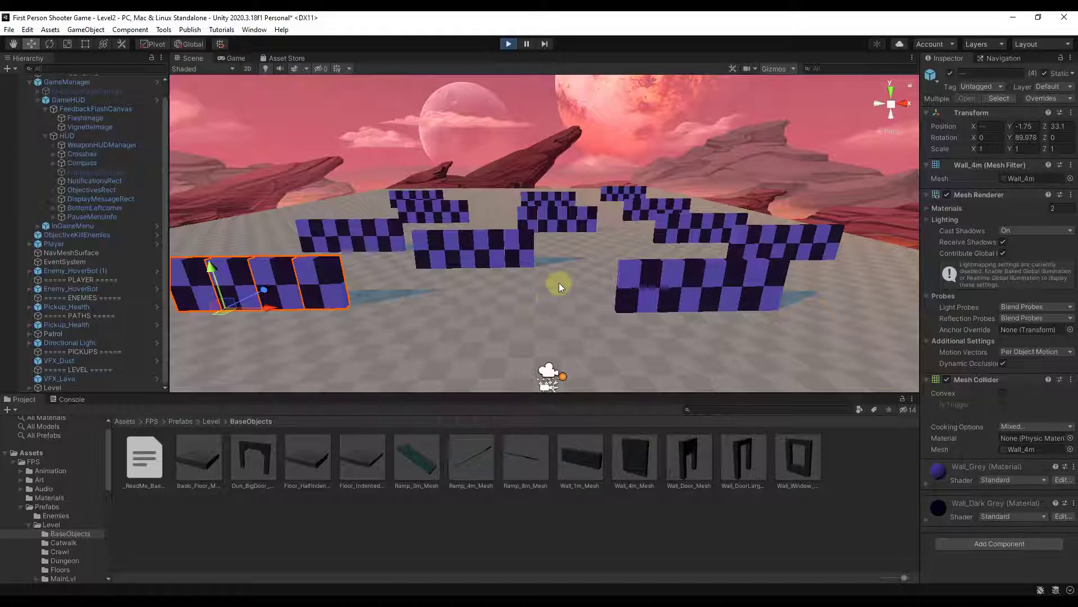
pyautogui.press('w')
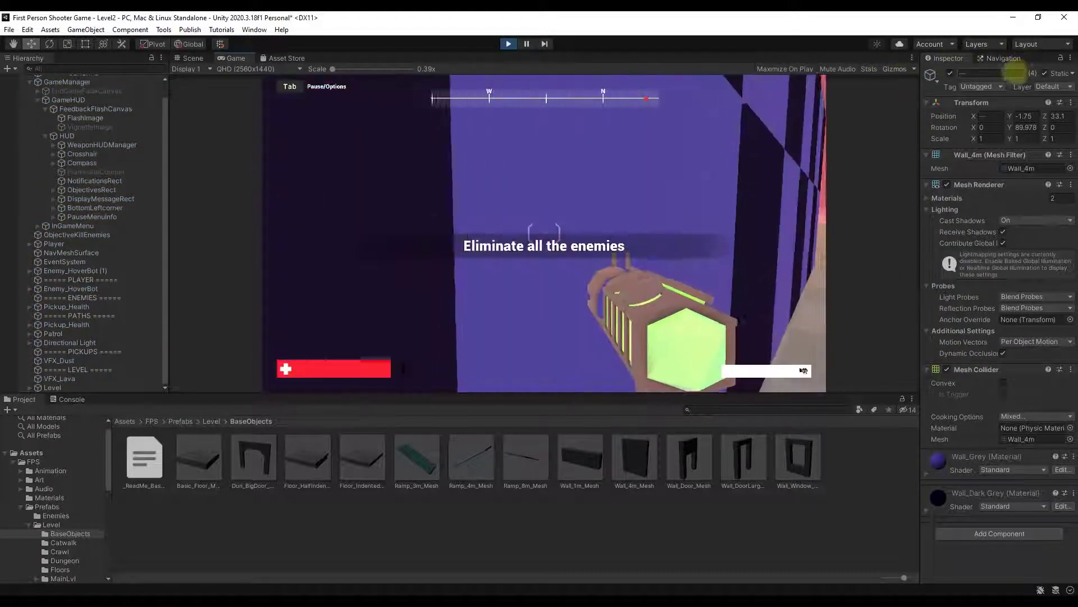
pyautogui.press('w')
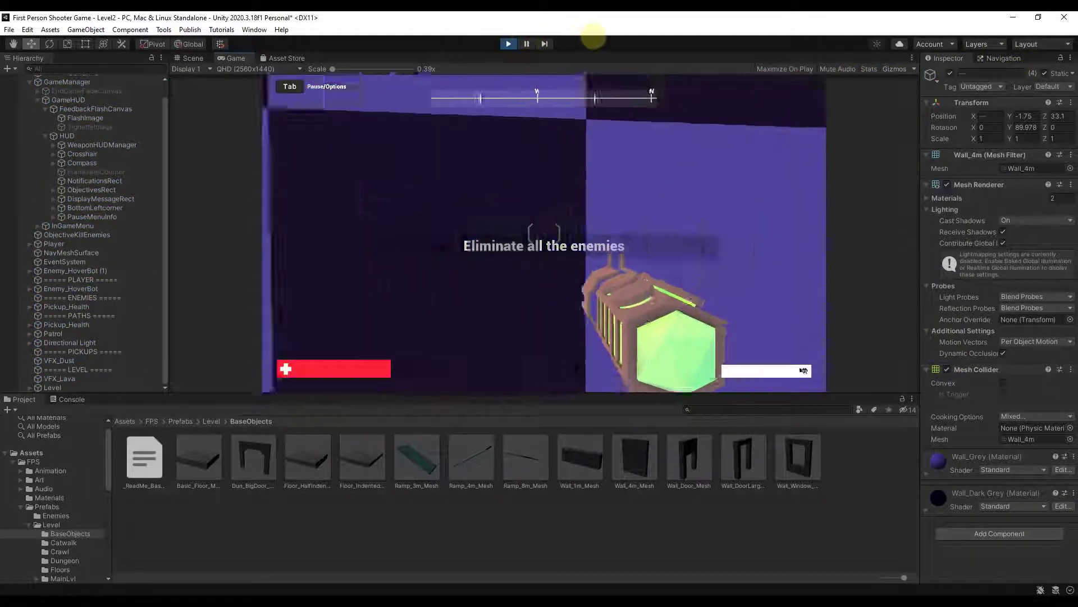
pyautogui.press('w')
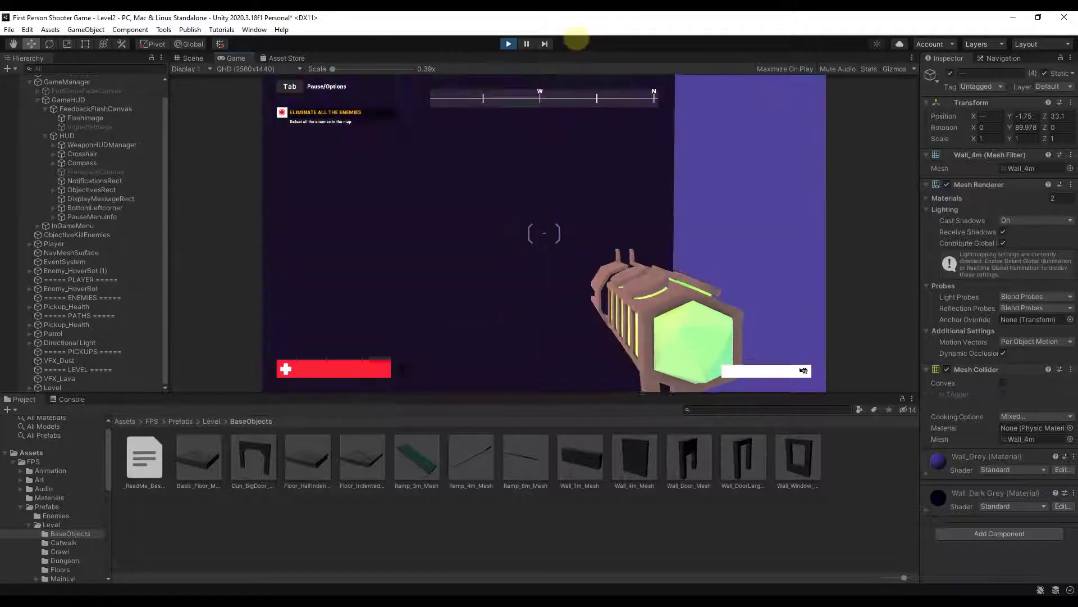
pyautogui.press('w')
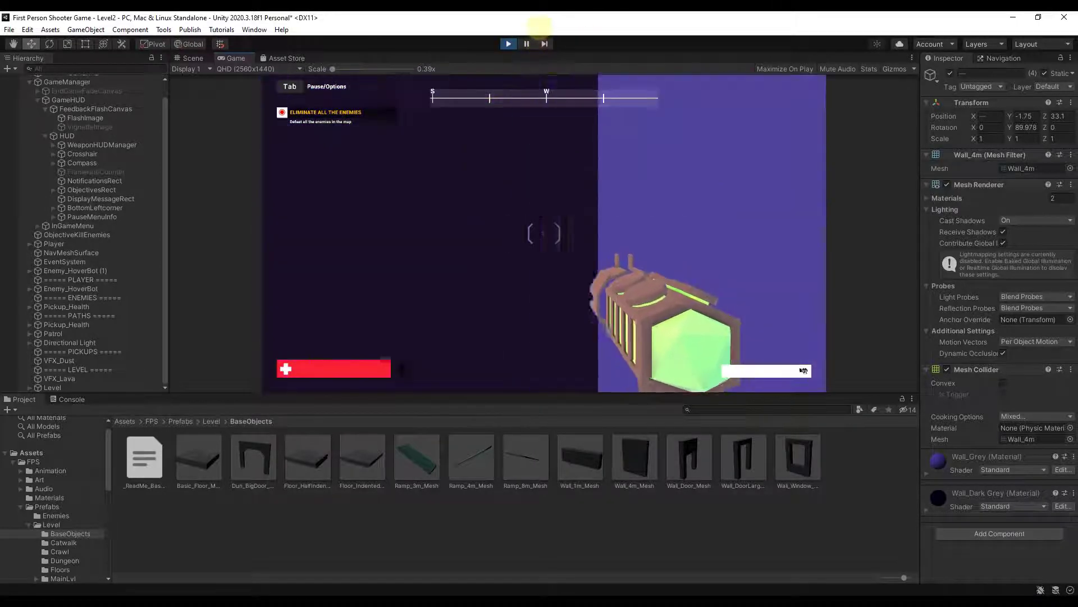
pyautogui.press('w')
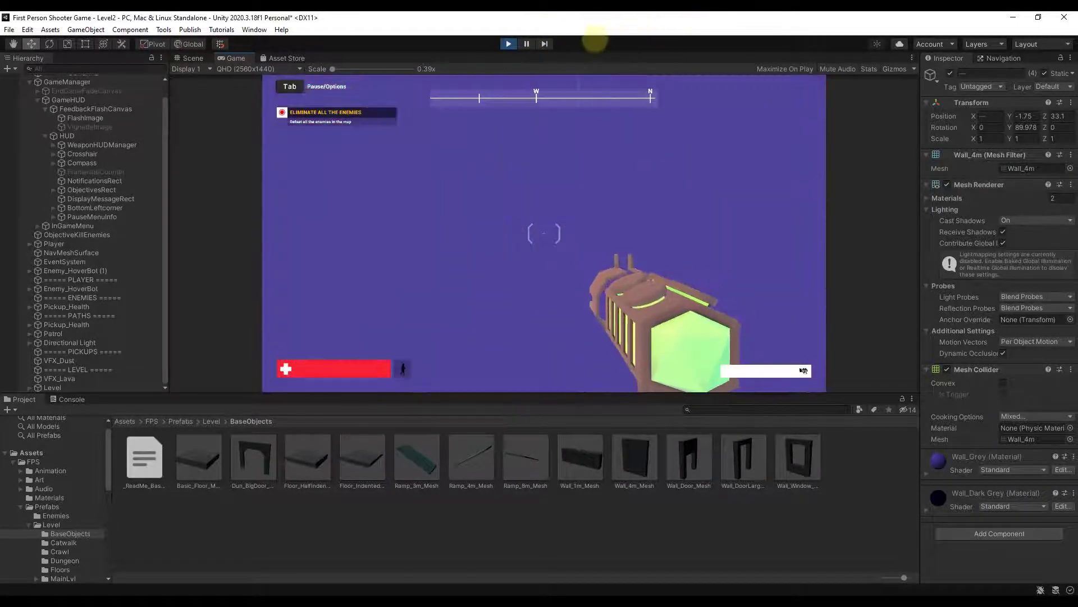
pyautogui.press('w')
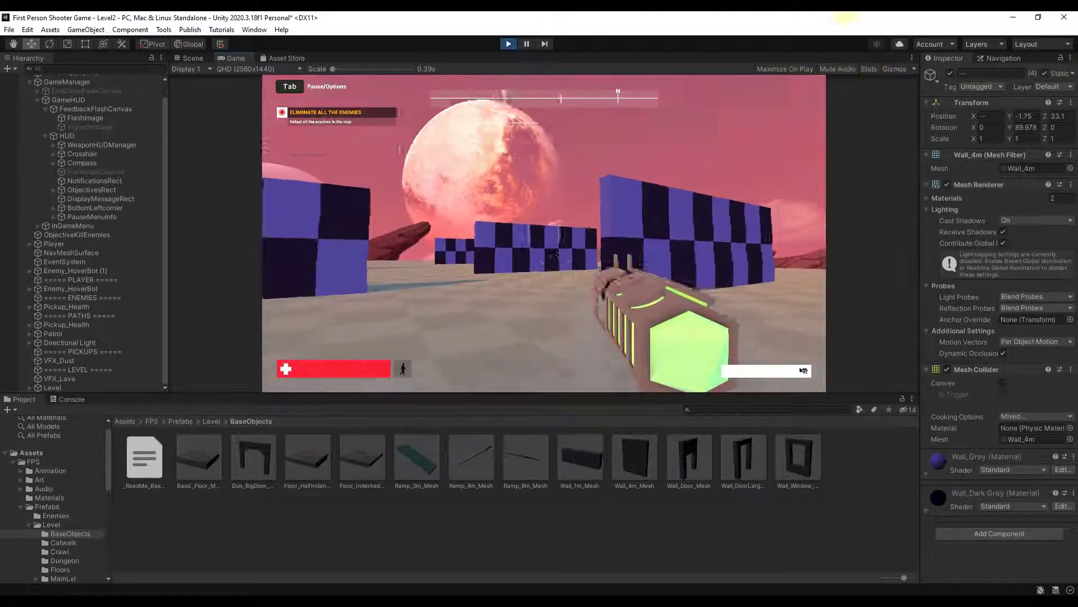
pyautogui.press('w')
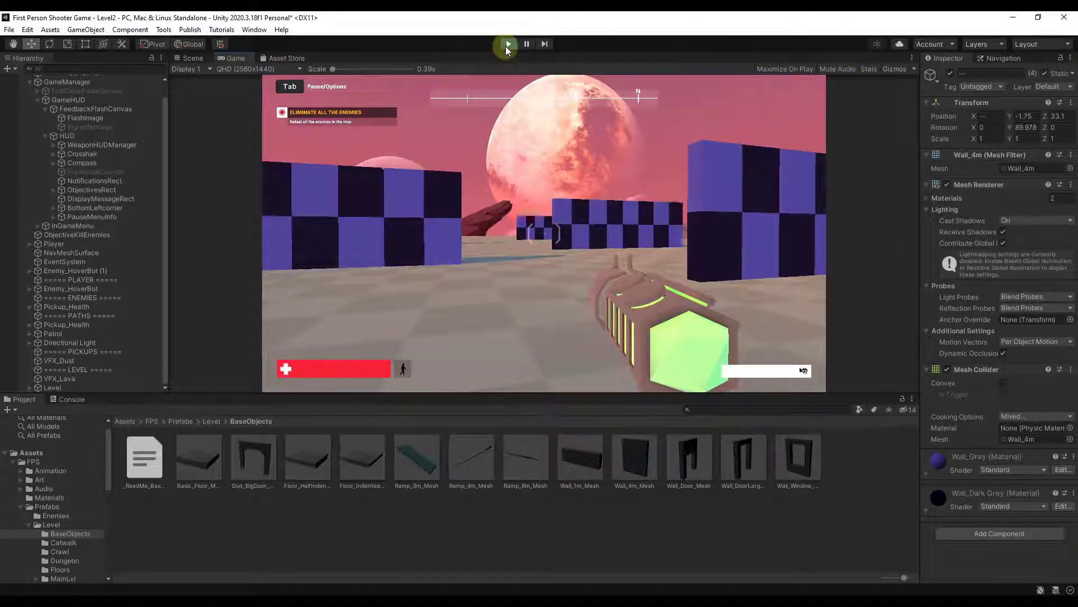
pyautogui.click(508, 44)
# Step: Sort the hierarchy by moving the HoverBots under ENEMIES, Player under PLAYER and a Pickup_Health under PICKUPS, with GameManager collapsed
pyautogui.moveTo(567, 279); pyautogui.dragTo(936, 302, button='right')
pyautogui.click(479, 180)
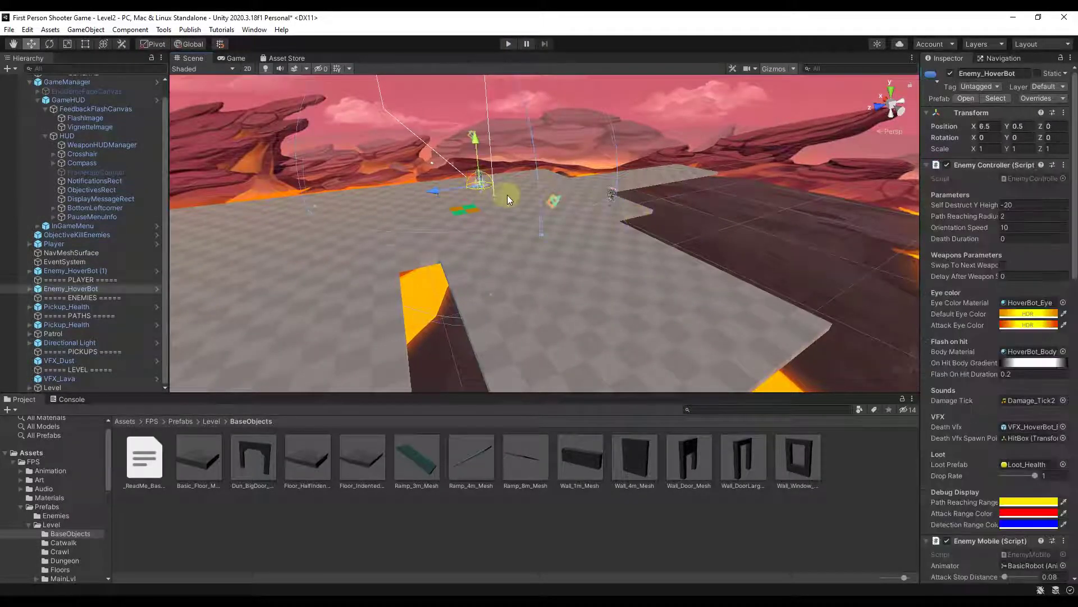
pyautogui.click(59, 289)
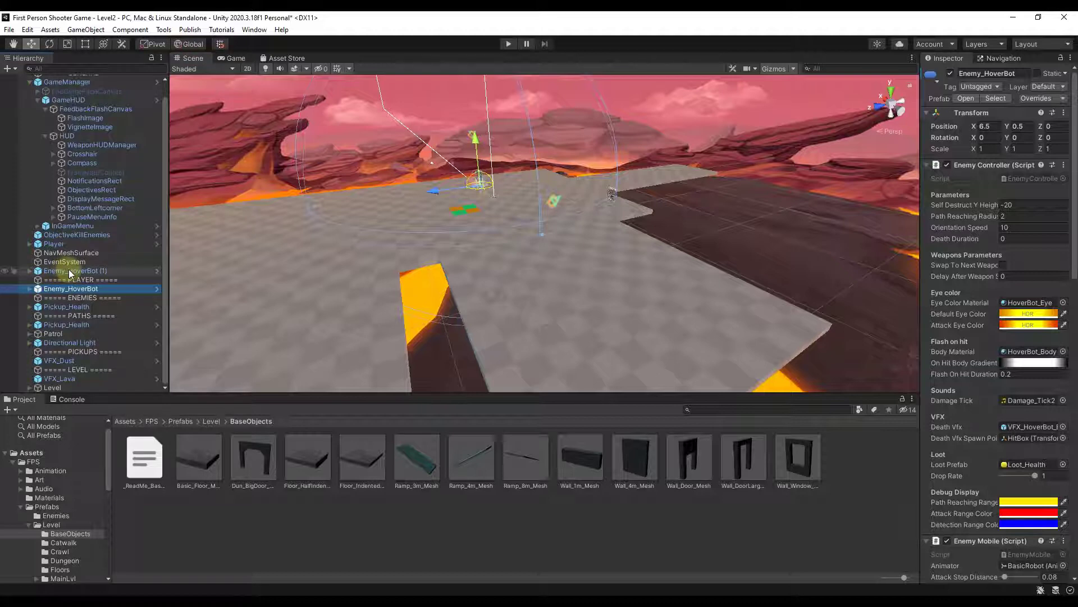
pyautogui.moveTo(67, 288)
pyautogui.mouseDown()
pyautogui.moveTo(57, 302)
pyautogui.moveTo(66, 294)
pyautogui.mouseUp()
pyautogui.click(30, 98)
pyautogui.moveTo(54, 115); pyautogui.dragTo(62, 146)
pyautogui.moveTo(66, 178); pyautogui.dragTo(78, 227)
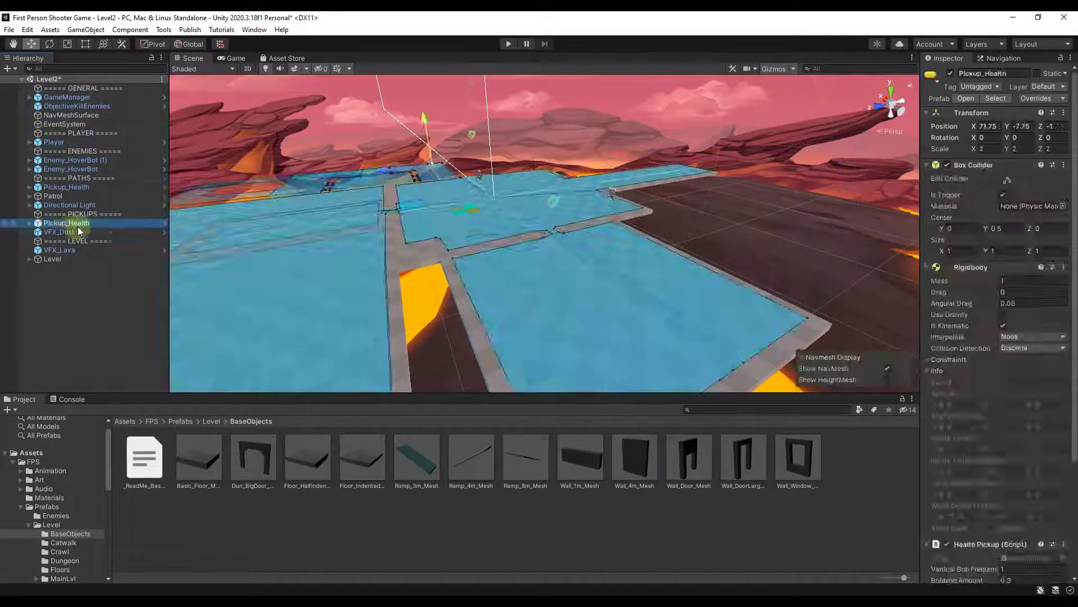
# Step: From the top view, move Enemy_HoverBot (1) to about X -24.8, Z 17.08
pyautogui.moveTo(365, 208); pyautogui.dragTo(203, 213, button='right')
pyautogui.click(62, 162)
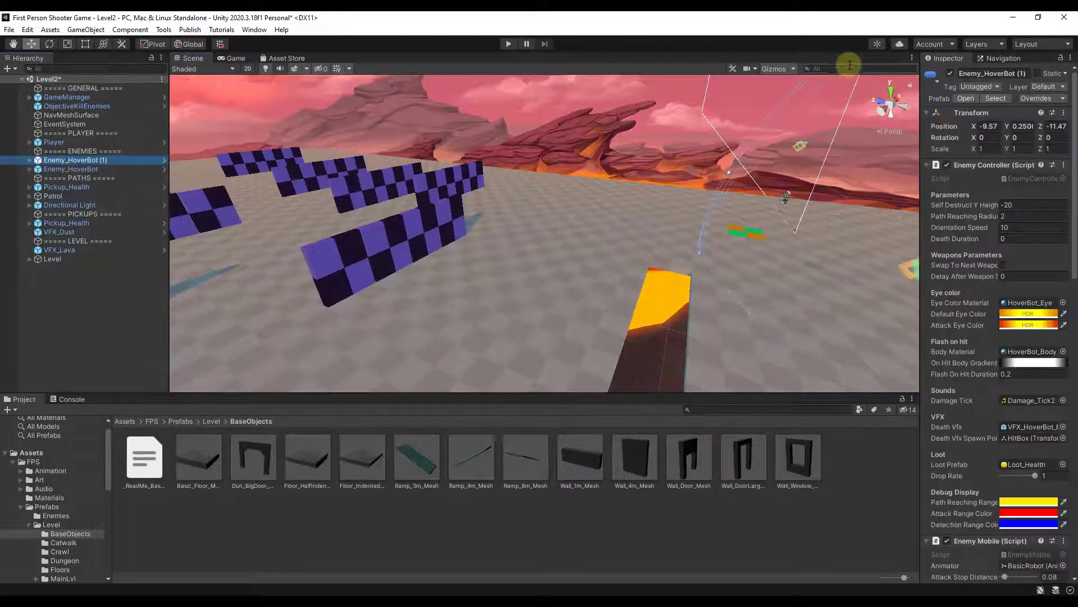
pyautogui.click(889, 92)
pyautogui.moveTo(578, 230); pyautogui.dragTo(598, 327, button='right')
pyautogui.moveTo(597, 322); pyautogui.dragTo(494, 107)
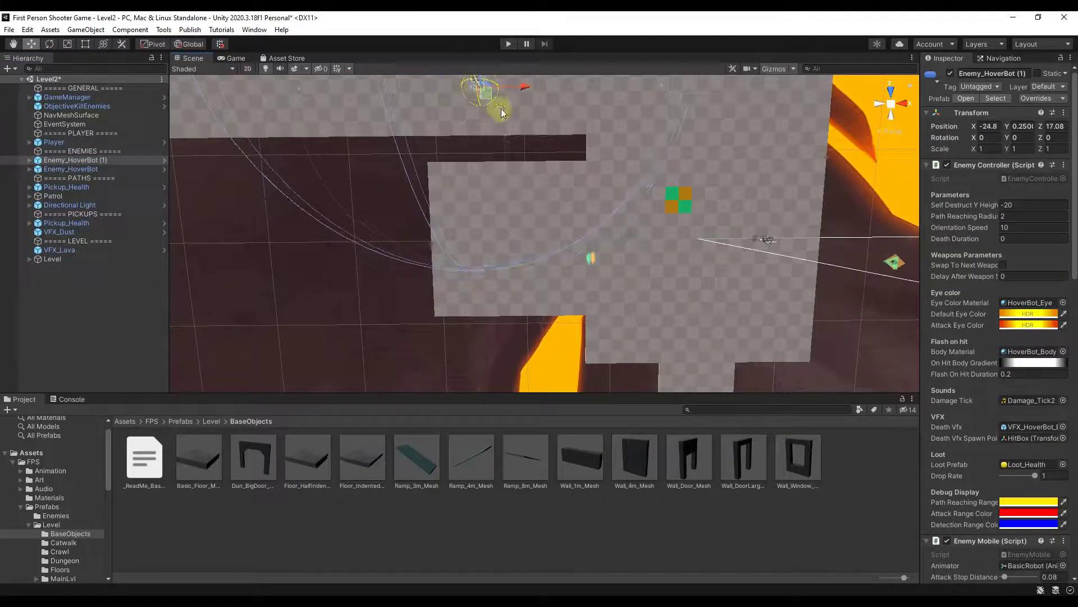
pyautogui.moveTo(494, 107); pyautogui.dragTo(498, 109, button='right')
# Step: Move Enemy_HoverBot toward the walled floor and place Enemy_HoverBot (1) beside a wall at about X -44, Z 39.9
pyautogui.click(766, 243)
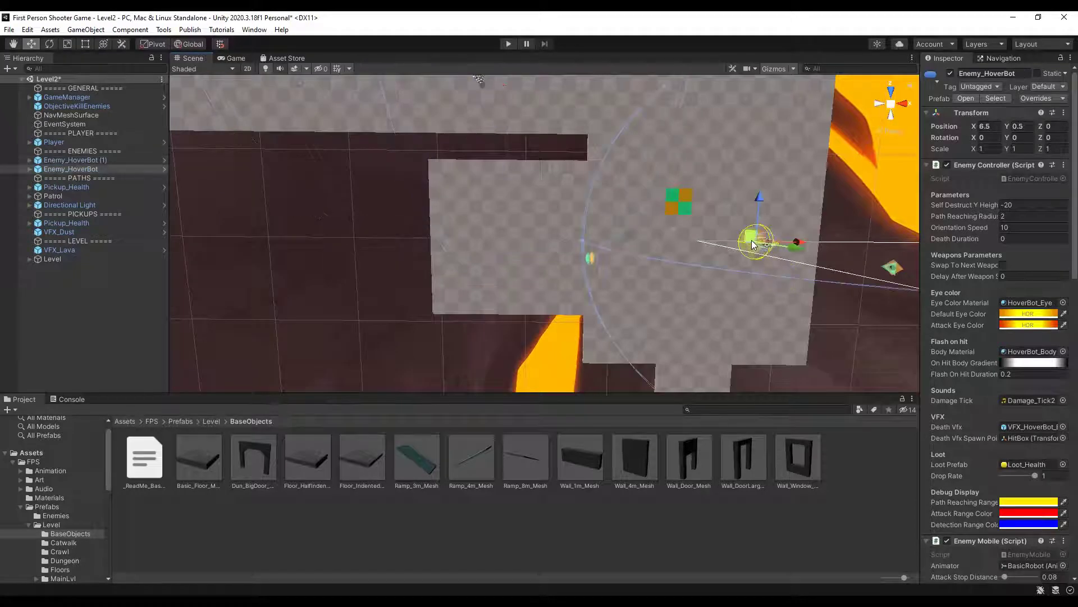
pyautogui.moveTo(753, 243); pyautogui.dragTo(579, 114)
pyautogui.moveTo(579, 115); pyautogui.dragTo(575, 148, button='right')
pyautogui.scroll(-8, 578, 149)
pyautogui.moveTo(558, 187); pyautogui.dragTo(465, 103)
pyautogui.click(537, 190)
pyautogui.moveTo(498, 157); pyautogui.dragTo(417, 21, button='right')
pyautogui.press('w')
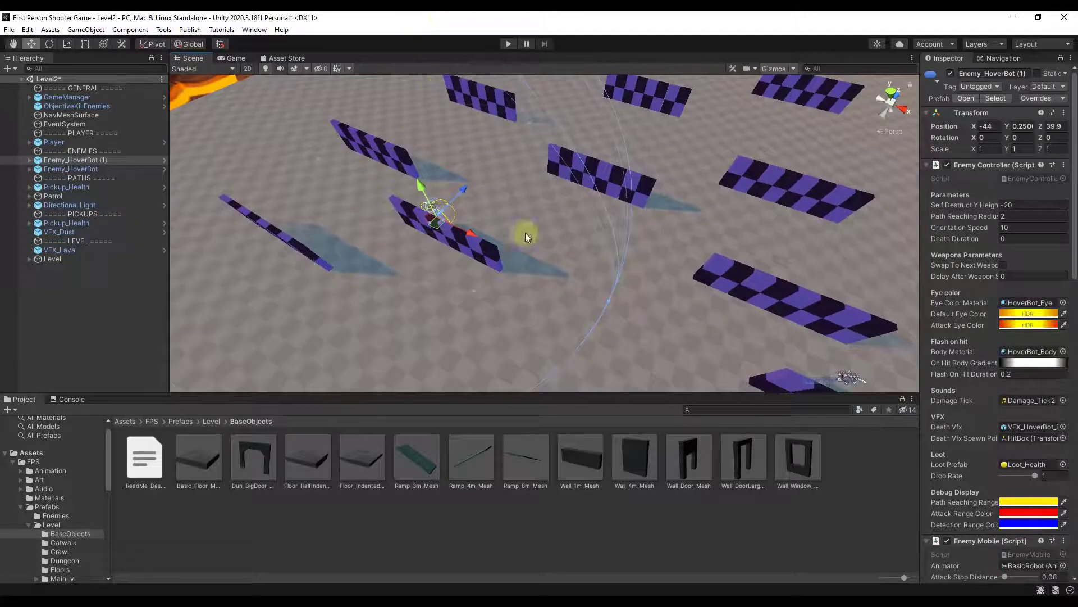
# Step: Playtest the level by walking among the walls and shooting at a repositioned HoverBot, and exit play mode
pyautogui.moveTo(525, 236); pyautogui.dragTo(677, 199, button='right')
pyautogui.press('w')
pyautogui.click(509, 47)
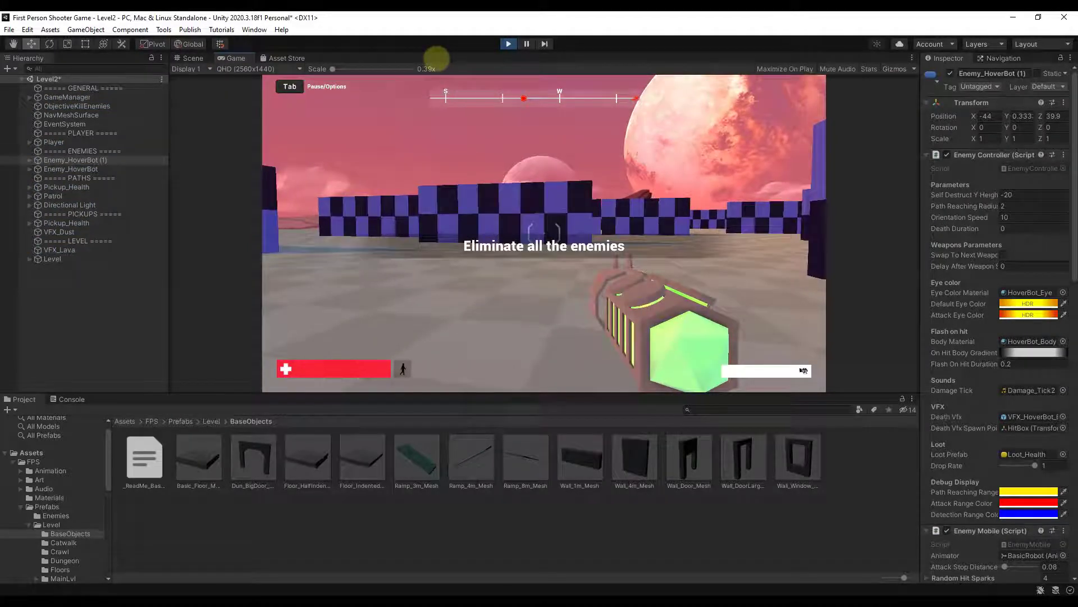
pyautogui.press('w')
pyautogui.press('s')
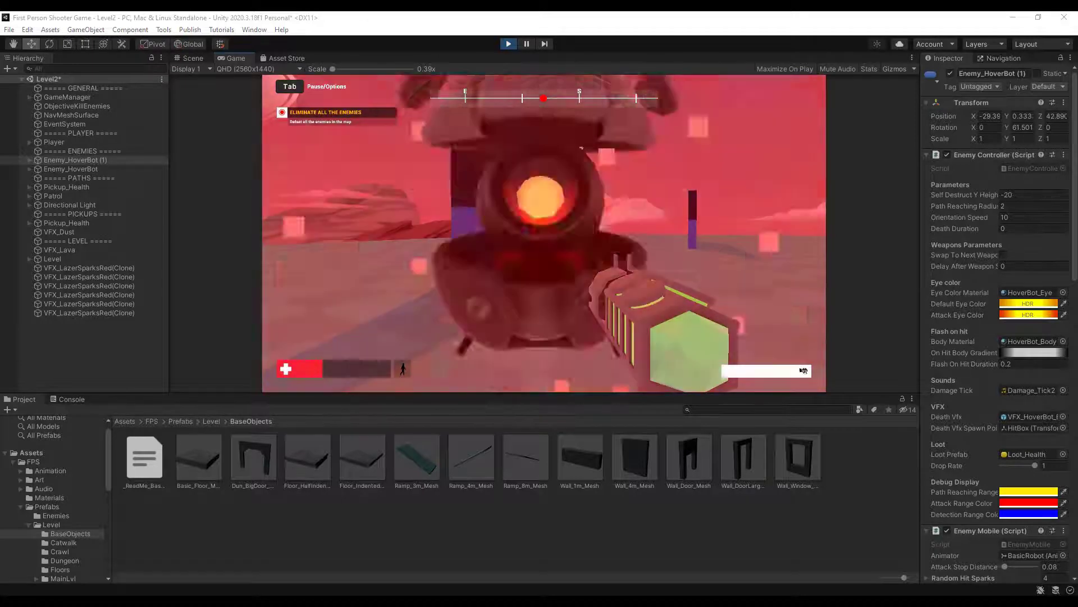
pyautogui.click(554, 202)
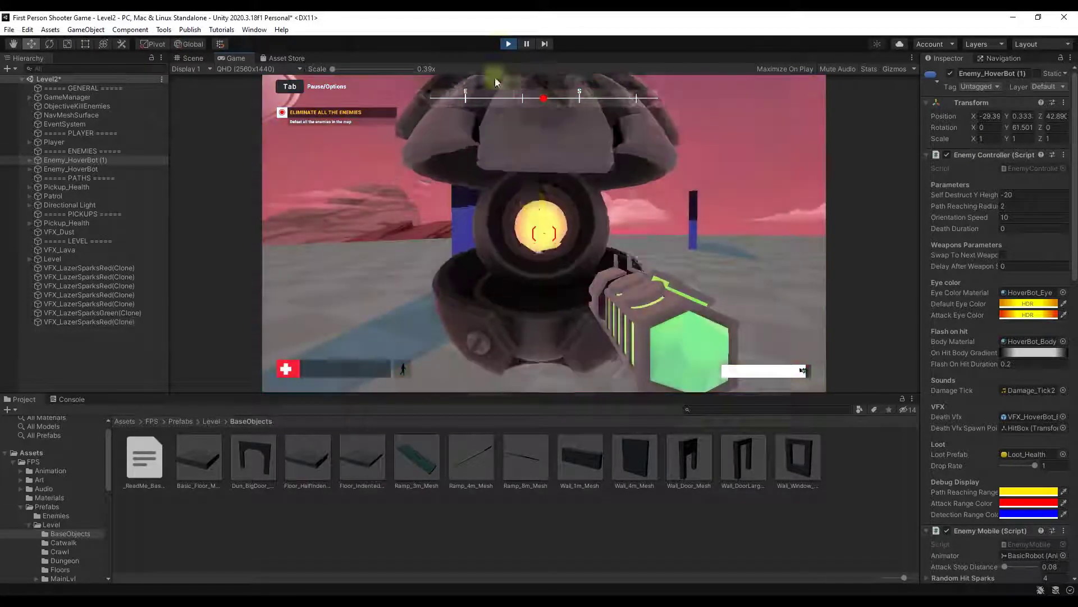
pyautogui.click(508, 43)
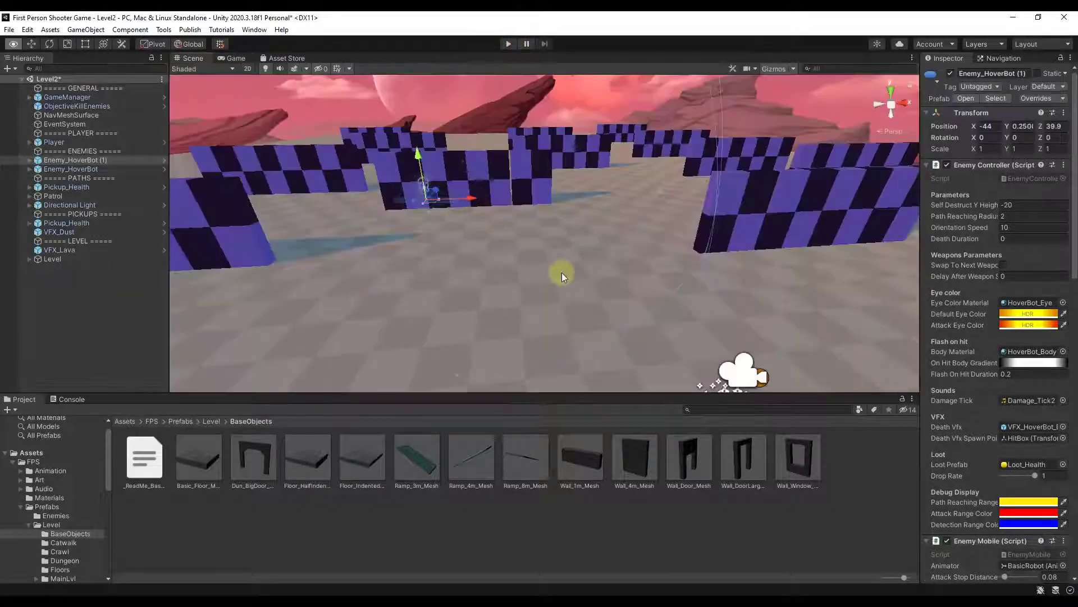
# Step: Select NavMeshSurface to show the level's walkable area and clear the existing baked navigation mesh
pyautogui.moveTo(558, 271); pyautogui.dragTo(545, 268, button='right')
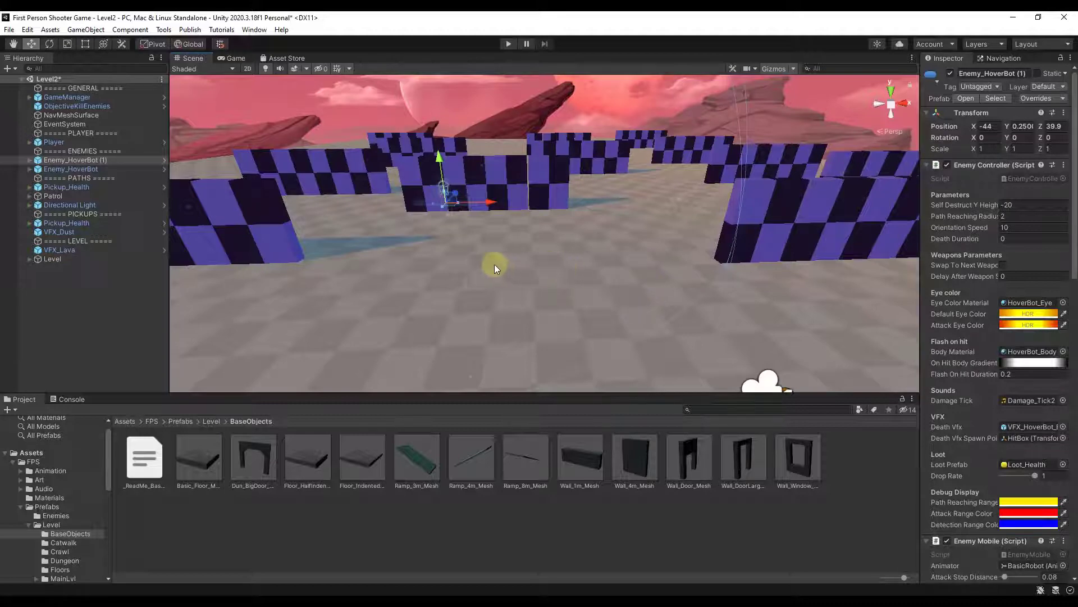
pyautogui.click(68, 116)
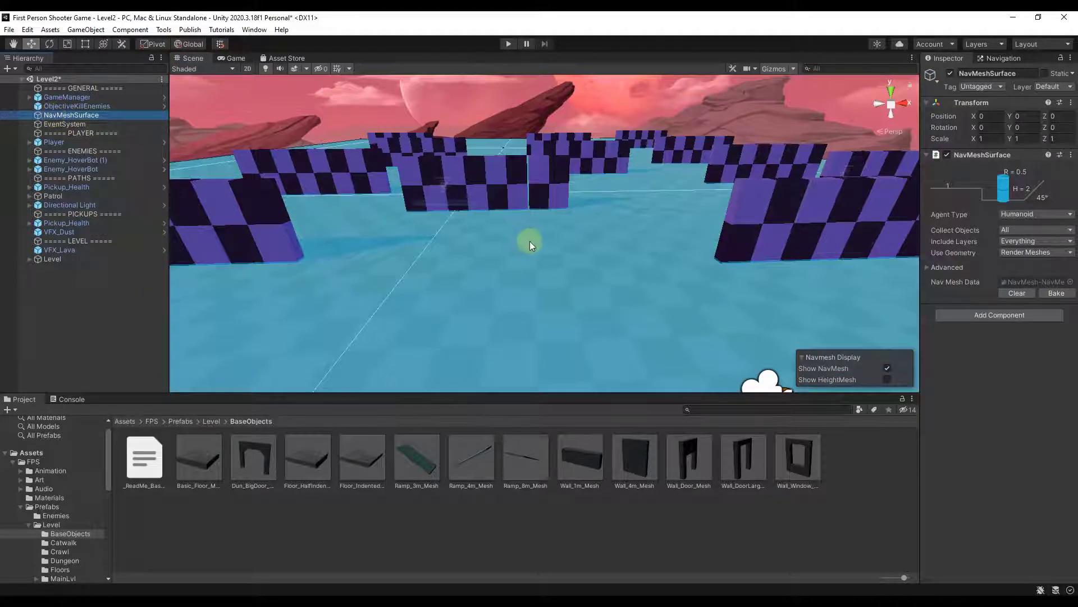
pyautogui.keyDown('alt'); pyautogui.moveTo(544, 253); pyautogui.dragTo(582, 241); pyautogui.keyUp('alt')
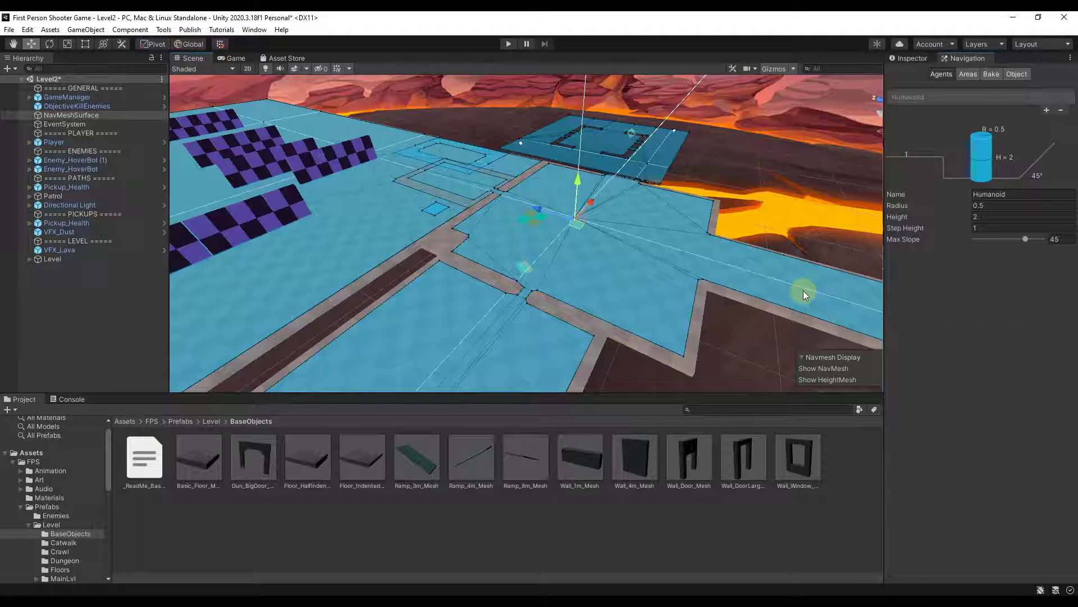
pyautogui.click(992, 74)
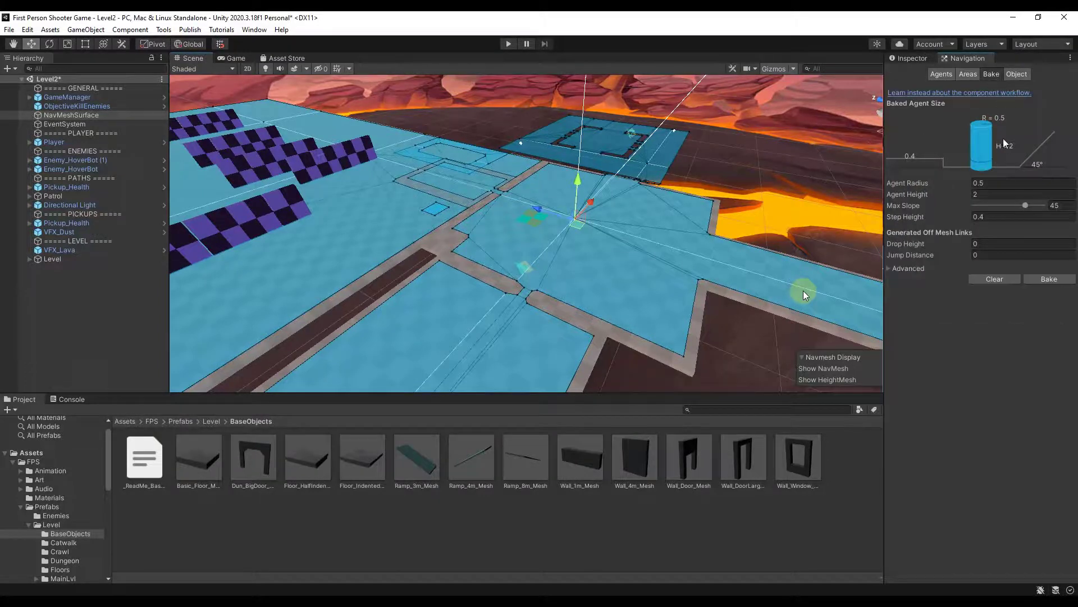
pyautogui.click(995, 279)
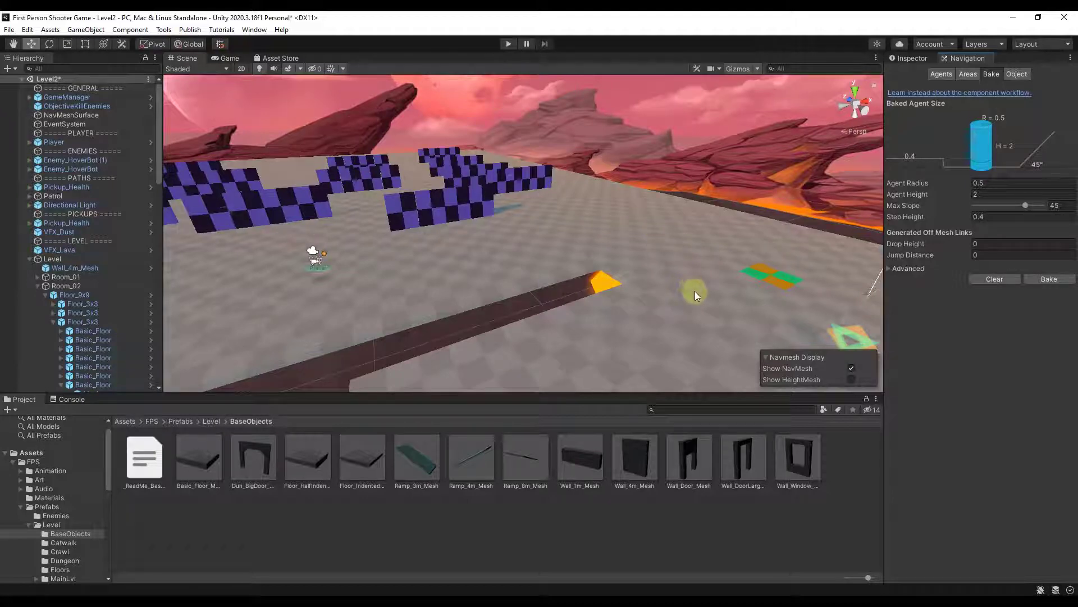
# Step: Bake a new navigation mesh for Level2 and inspect its edges around the walls
pyautogui.moveTo(619, 245); pyautogui.dragTo(734, 243, button='right')
pyautogui.moveTo(527, 230)
pyautogui.mouseDown(button='right')
pyautogui.moveTo(713, 248)
pyautogui.moveTo(573, 246)
pyautogui.moveTo(588, 259)
pyautogui.moveTo(475, 251)
pyautogui.moveTo(590, 224)
pyautogui.moveTo(523, 223)
pyautogui.mouseUp(button='right')
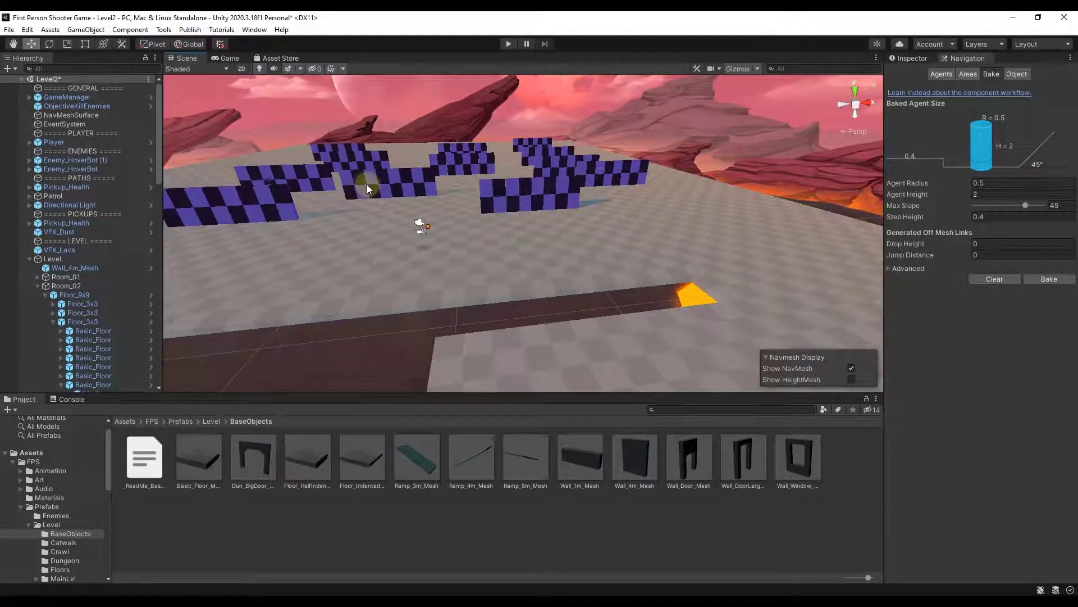
pyautogui.moveTo(447, 191); pyautogui.dragTo(556, 196, button='right')
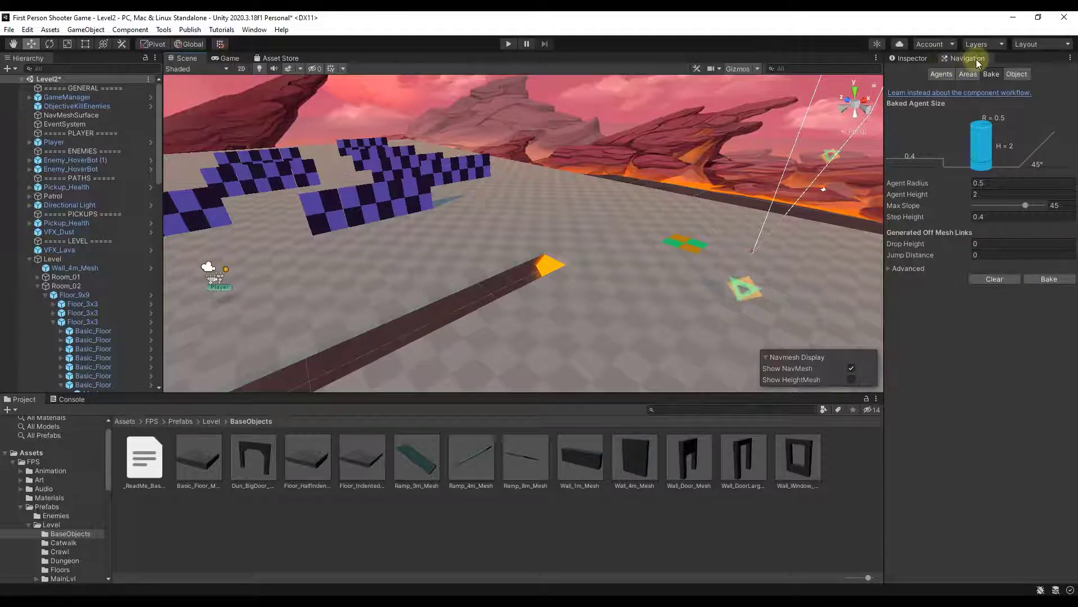
pyautogui.click(1044, 279)
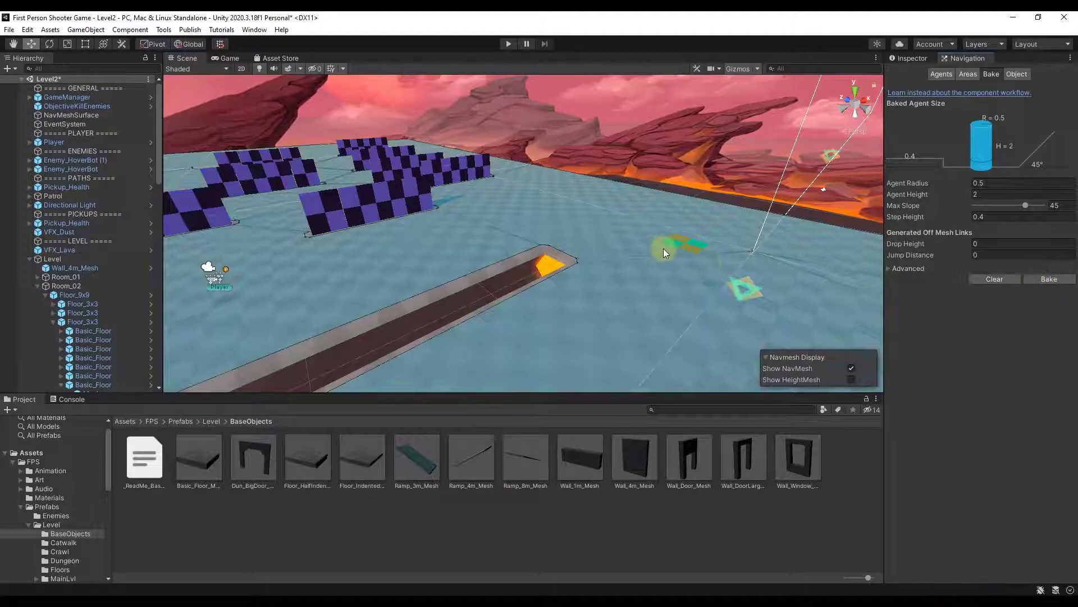
pyautogui.moveTo(666, 248); pyautogui.dragTo(765, 308, button='right')
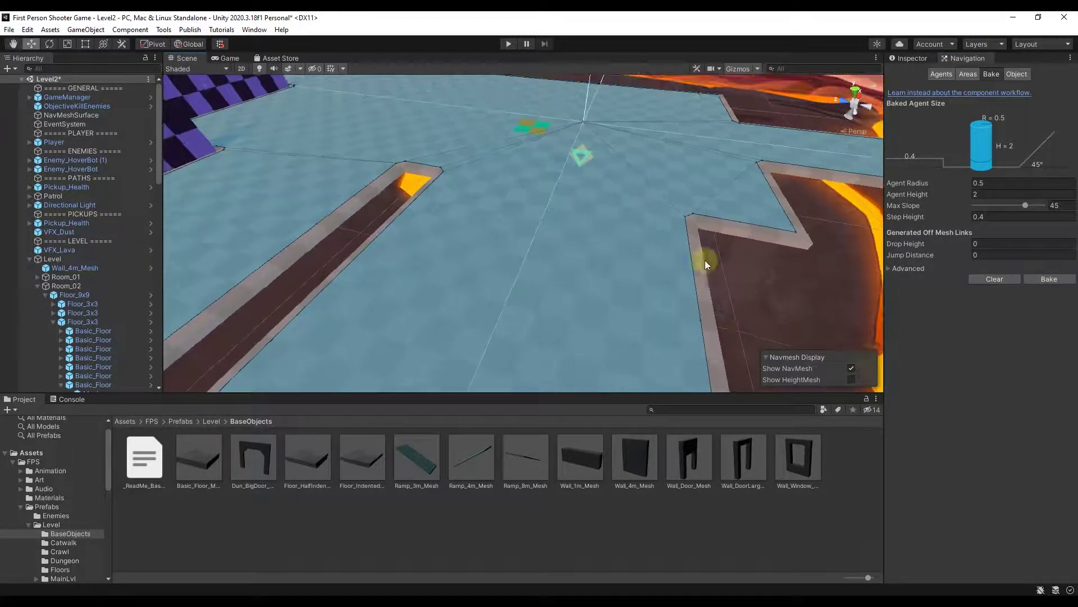
pyautogui.moveTo(761, 169); pyautogui.dragTo(348, 106, button='right')
pyautogui.press('s')
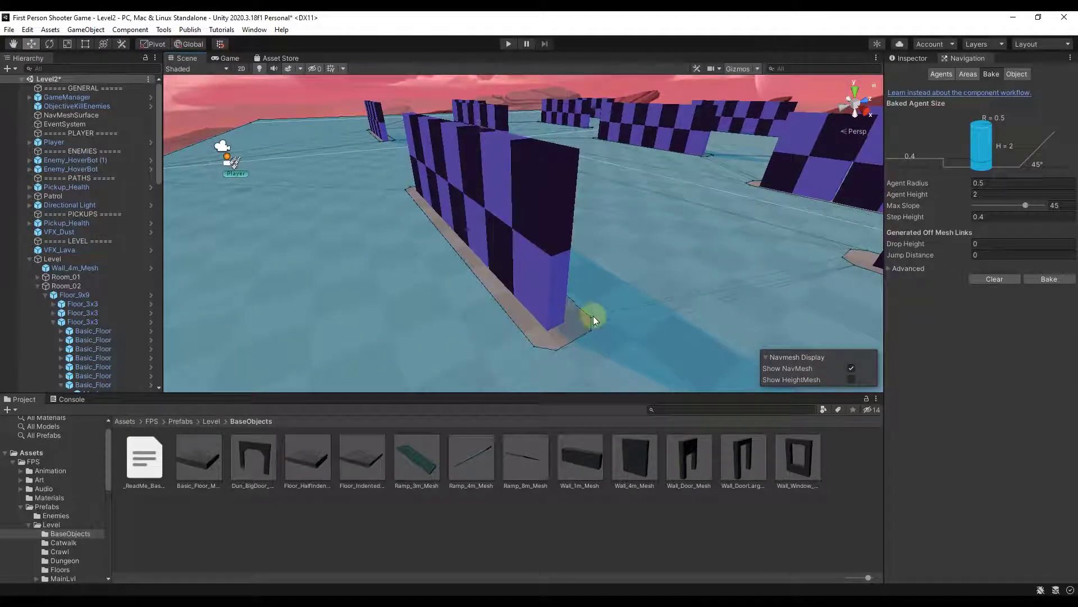
pyautogui.moveTo(596, 329); pyautogui.dragTo(609, 369, button='right')
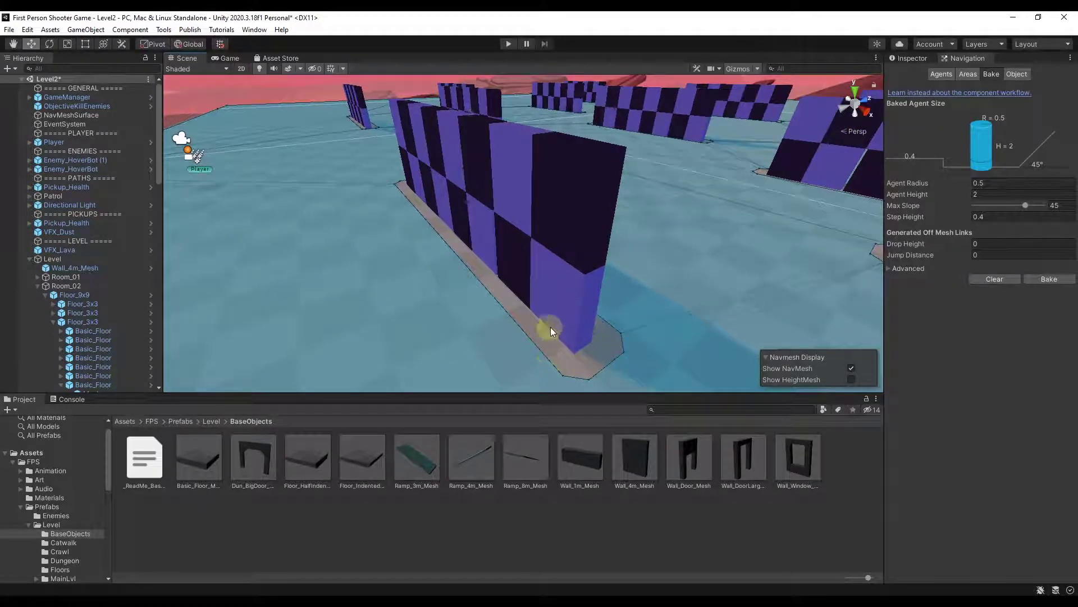
# Step: Playtest the level against a HoverBot using the new navigation mesh and exit play mode
pyautogui.moveTo(528, 255); pyautogui.dragTo(526, 116, button='right')
pyautogui.click(506, 43)
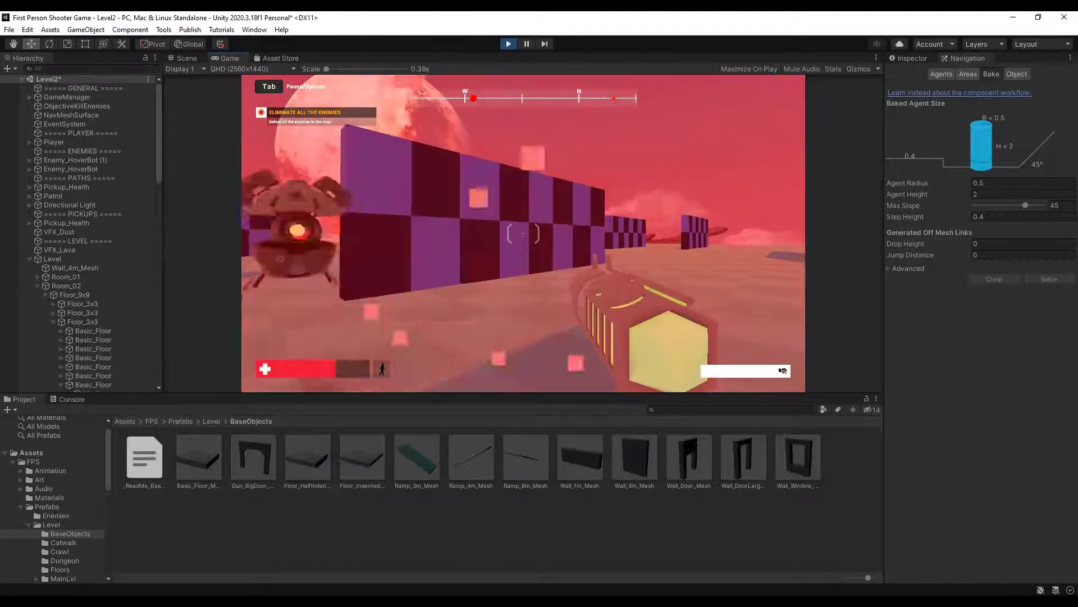
pyautogui.moveTo(528, 248); pyautogui.dragTo(593, 297, button='right')
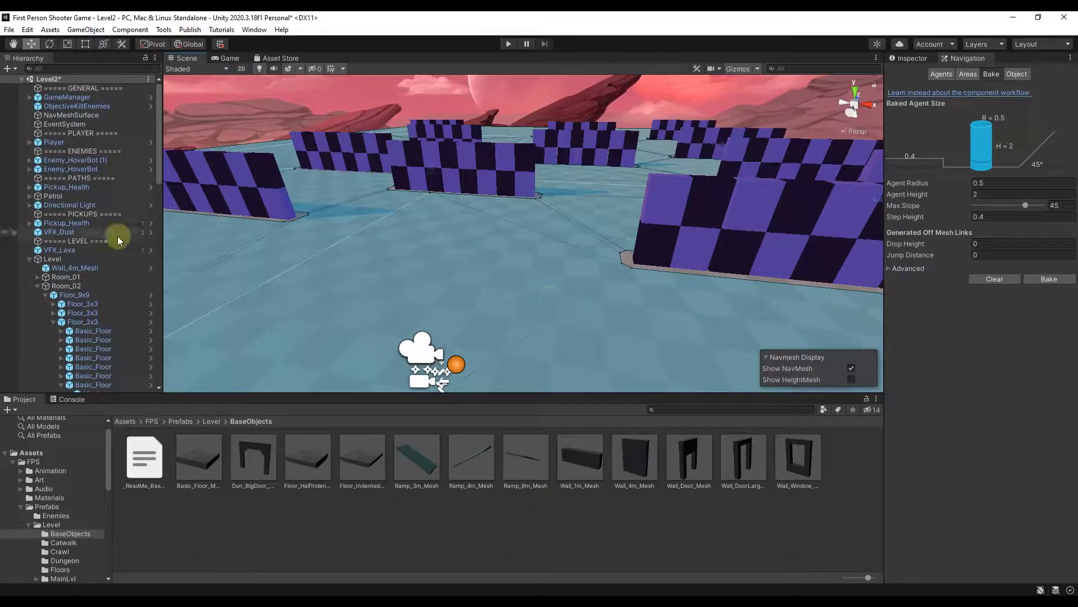
# Step: Collapse Room_02 in the hierarchy and add two more Enemy_HoverBot prefabs beside different walls in the level
pyautogui.click(38, 287)
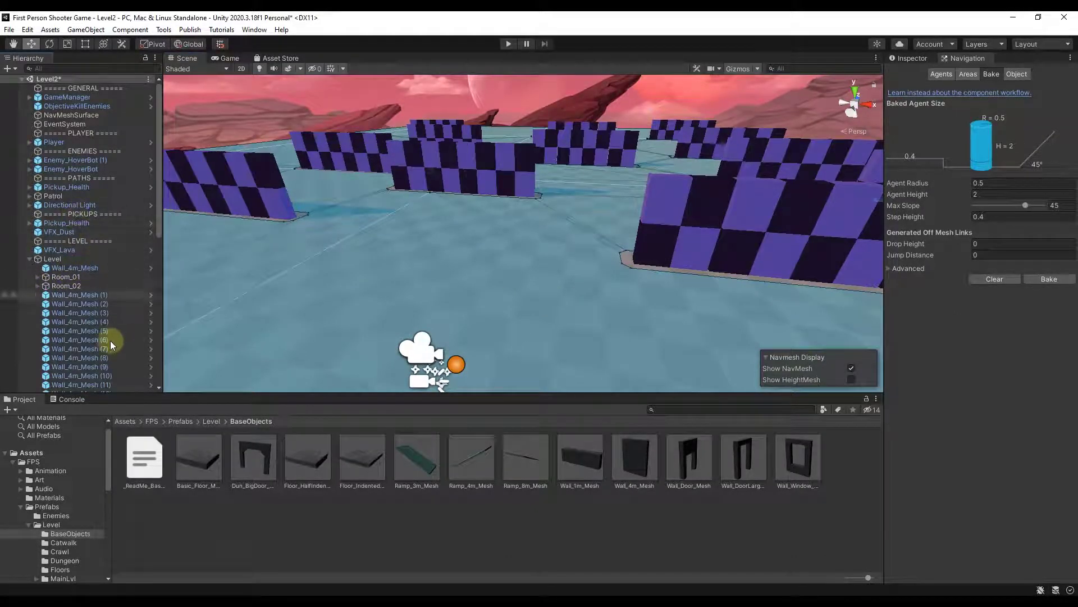
pyautogui.click(57, 516)
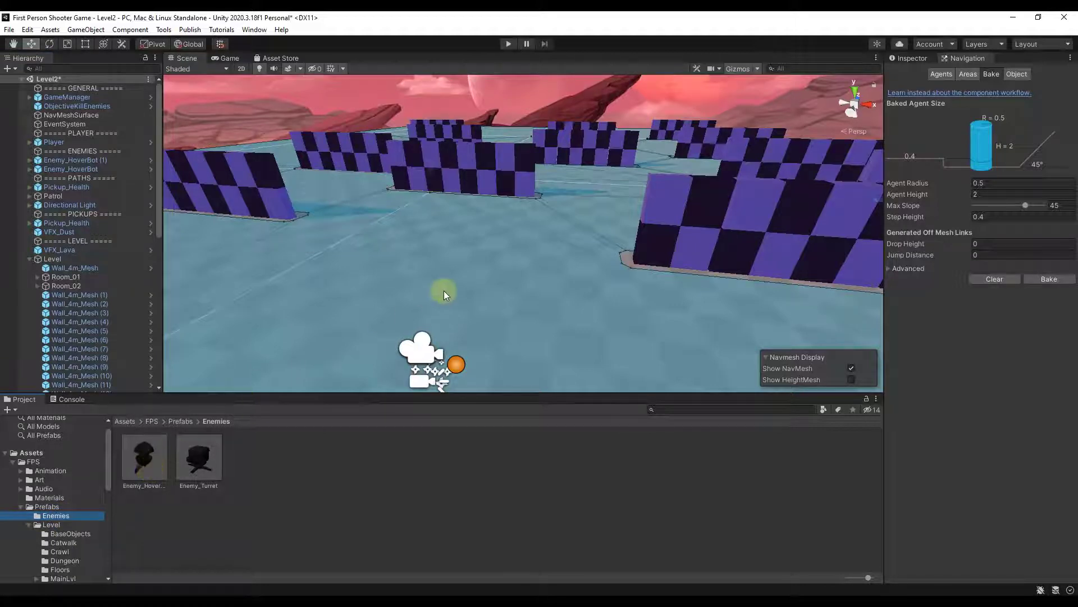
pyautogui.keyDown('alt'); pyautogui.moveTo(443, 291); pyautogui.dragTo(473, 396); pyautogui.keyUp('alt')
pyautogui.click(144, 459)
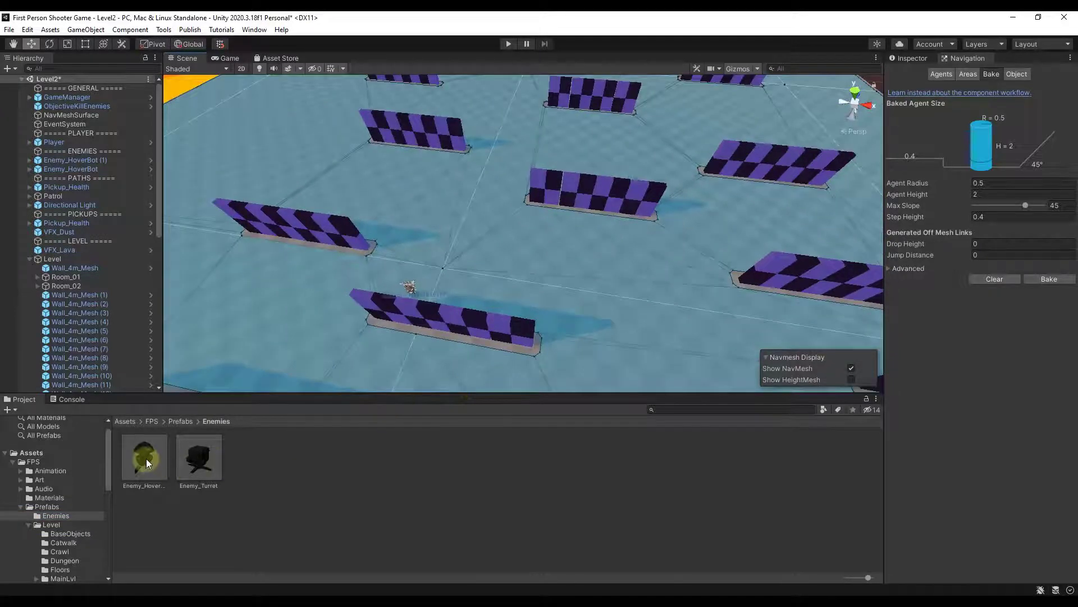
pyautogui.moveTo(146, 458); pyautogui.dragTo(276, 254)
pyautogui.moveTo(318, 210); pyautogui.dragTo(318, 210)
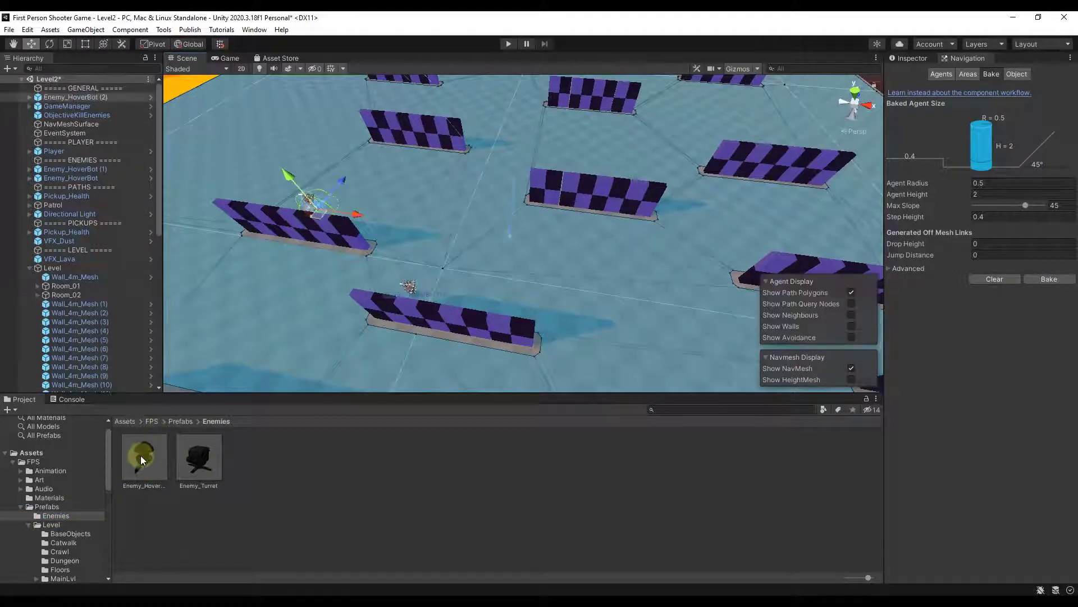
pyautogui.moveTo(145, 458); pyautogui.dragTo(710, 159)
# Step: Add an Enemy_Turret prefab on the open floor beyond the far walls and rotate it toward them
pyautogui.keyDown('alt'); pyautogui.moveTo(661, 194); pyautogui.dragTo(540, 210); pyautogui.keyUp('alt')
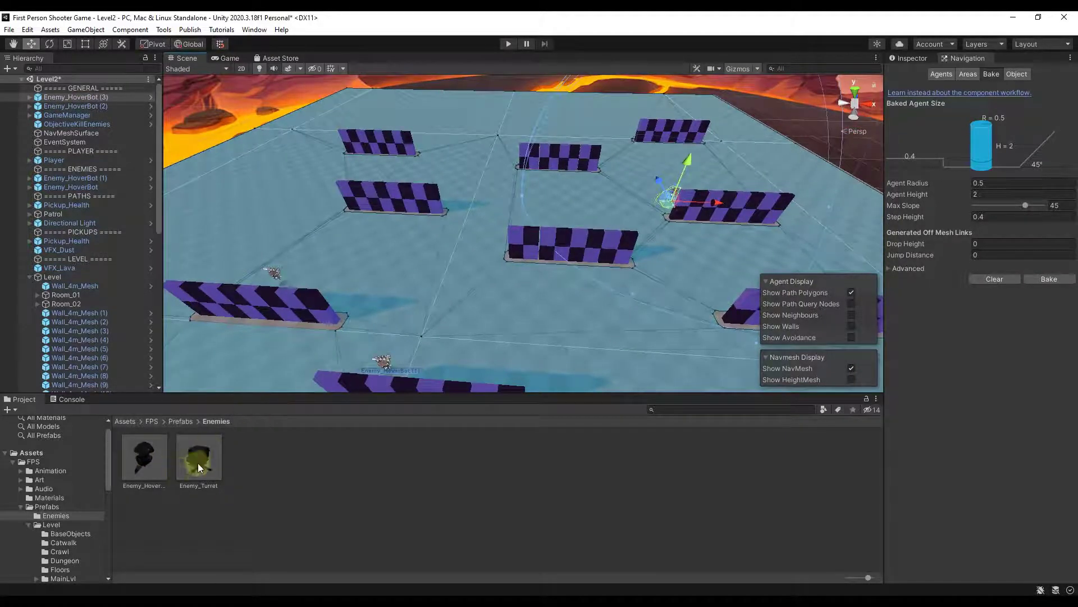
pyautogui.moveTo(197, 463); pyautogui.dragTo(540, 115)
pyautogui.moveTo(539, 116); pyautogui.dragTo(544, 180, button='right')
pyautogui.press('w')
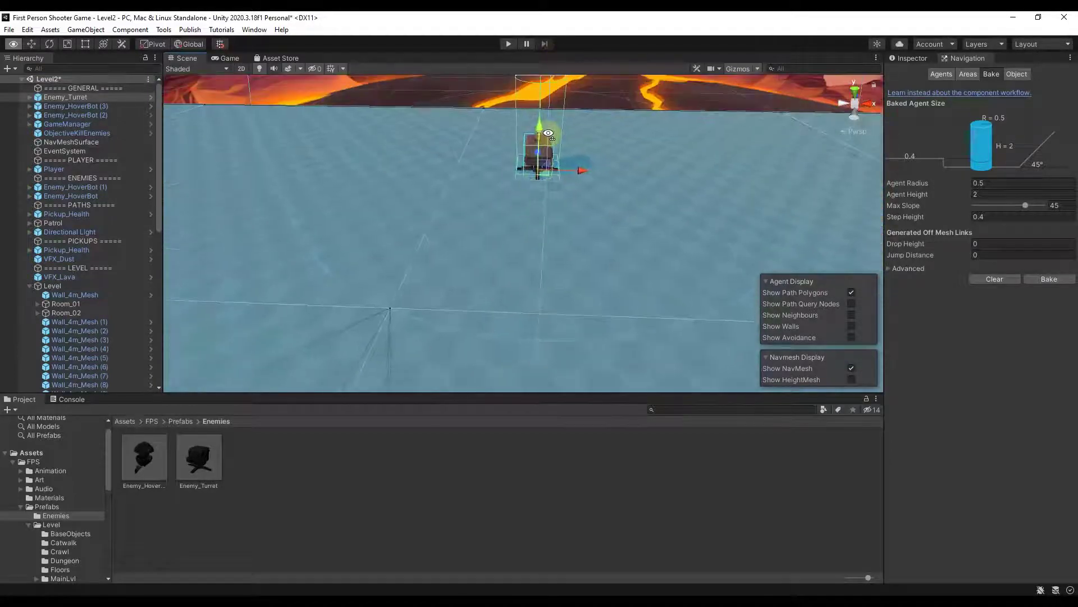
pyautogui.press('e')
pyautogui.moveTo(551, 194); pyautogui.dragTo(243, 150)
pyautogui.keyDown('alt'); pyautogui.moveTo(557, 170); pyautogui.dragTo(549, 238); pyautogui.keyUp('alt')
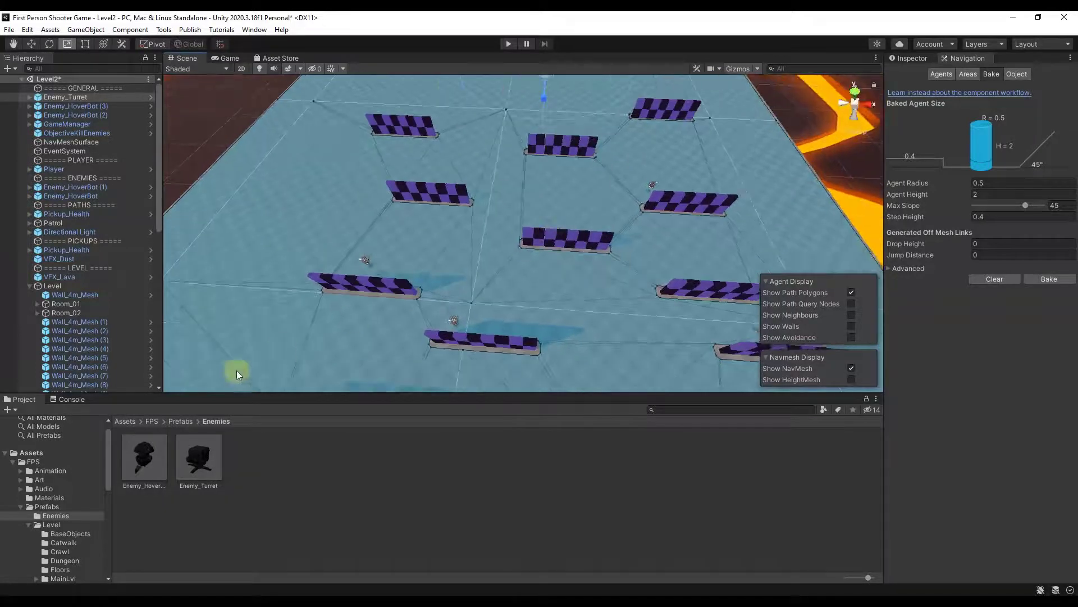
pyautogui.moveTo(209, 443); pyautogui.dragTo(531, 134)
# Step: Playtest the level by eliminating all the enemies, return to the intro menu from the win screen, and exit play mode
pyautogui.click(507, 44)
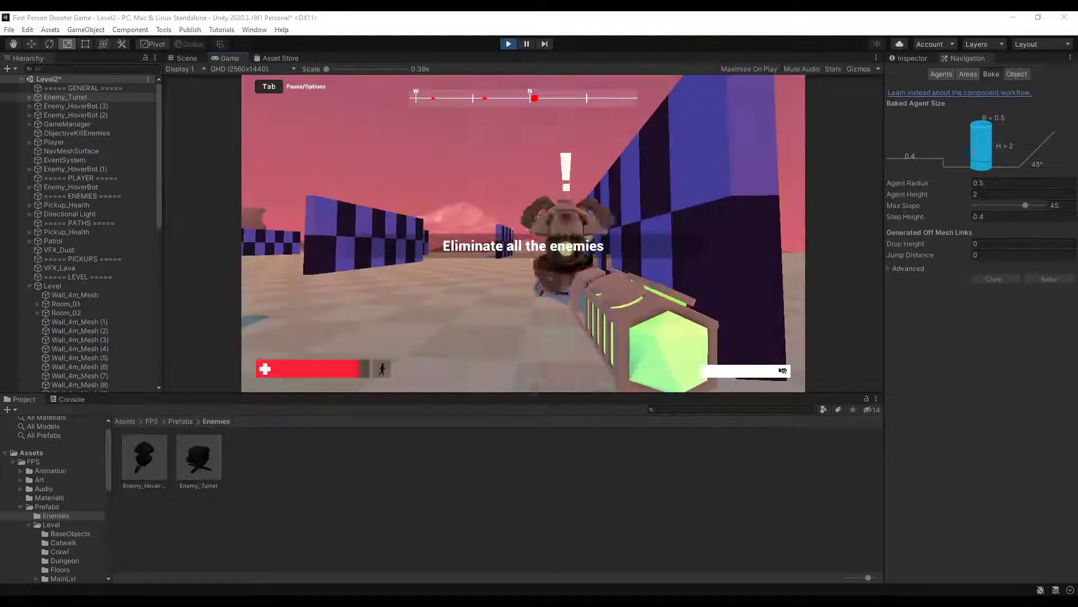
pyautogui.click(524, 233)
pyautogui.click(524, 234)
pyautogui.press('w')
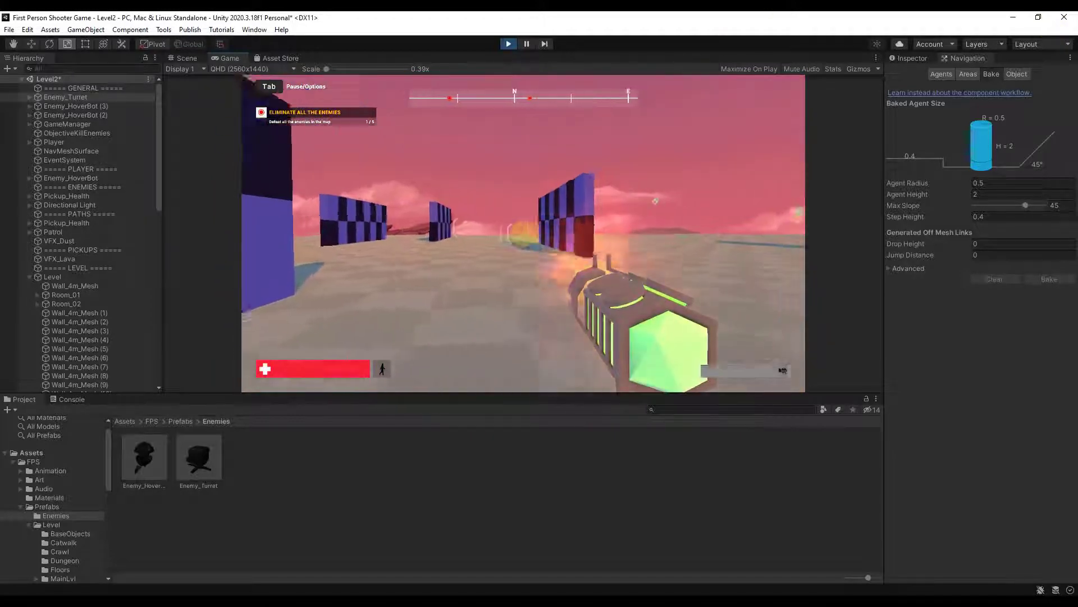
pyautogui.press('w')
pyautogui.click(523, 233)
pyautogui.click(523, 234)
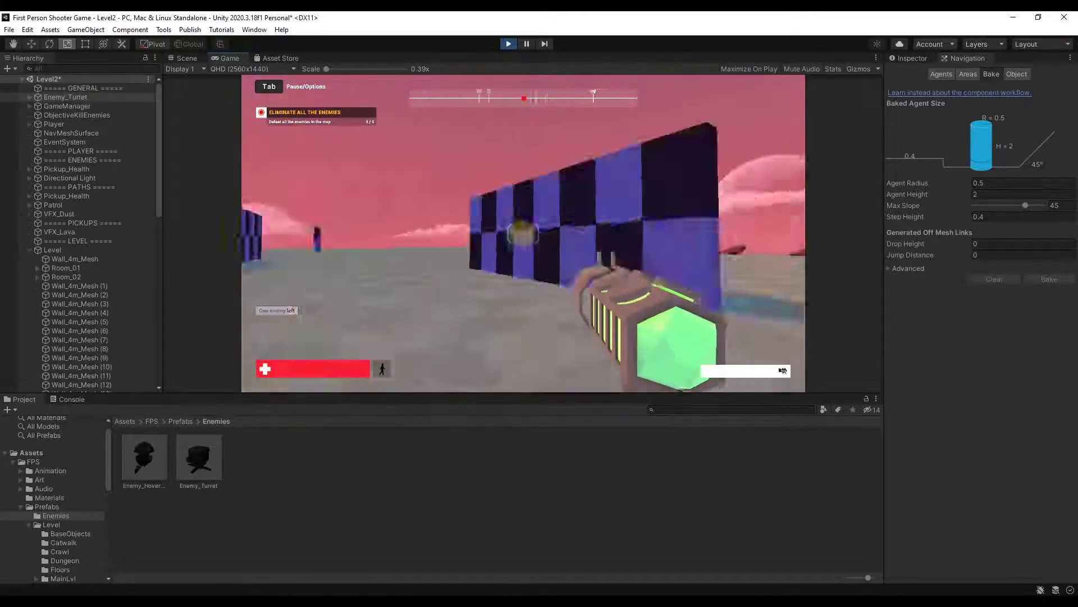
pyautogui.click(524, 233)
pyautogui.click(523, 233)
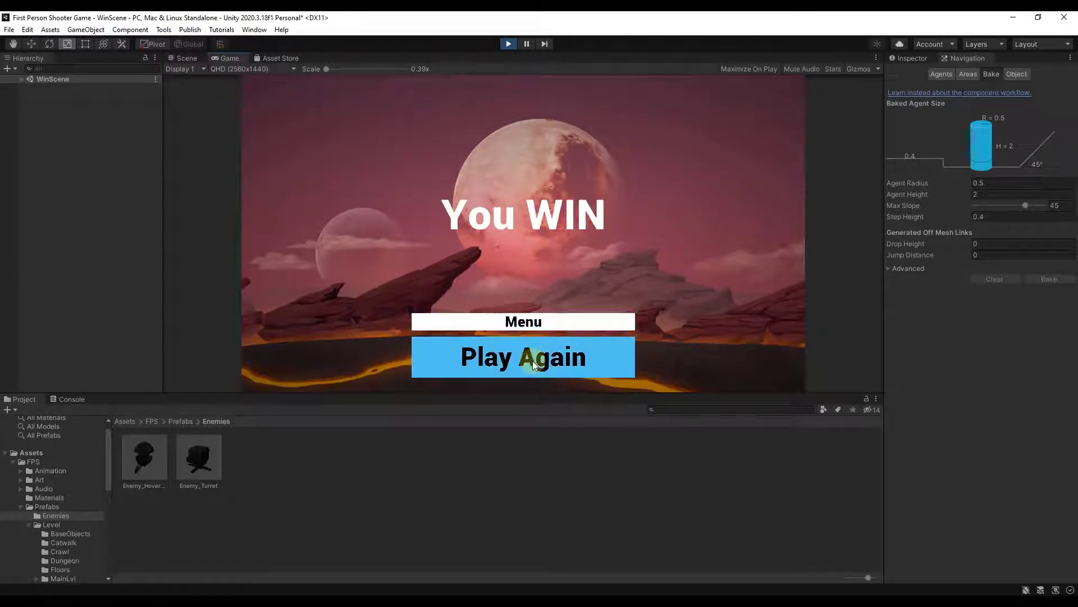
pyautogui.click(531, 321)
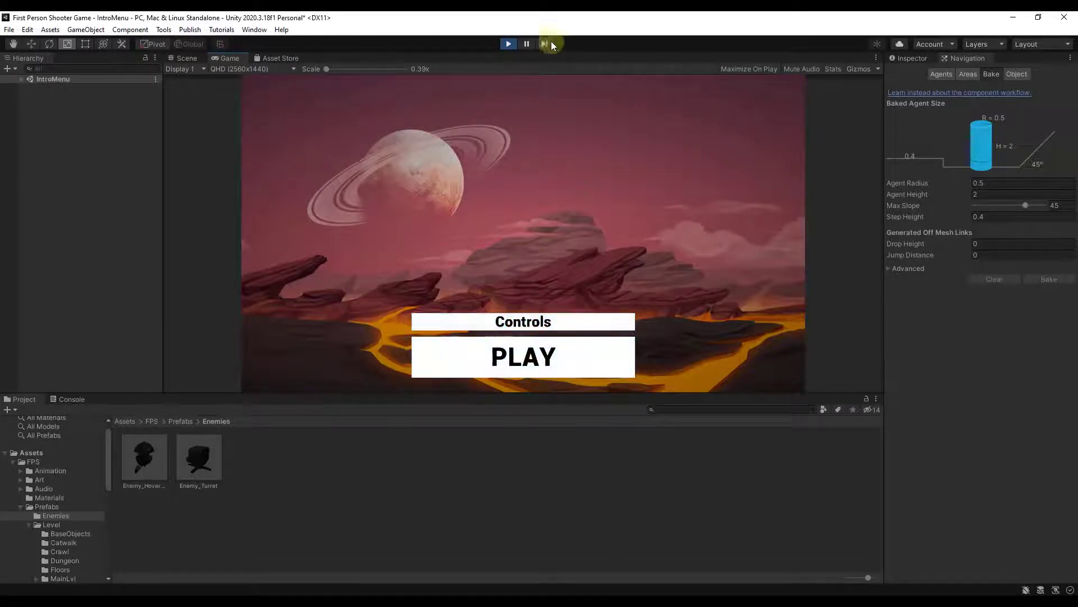
pyautogui.click(508, 43)
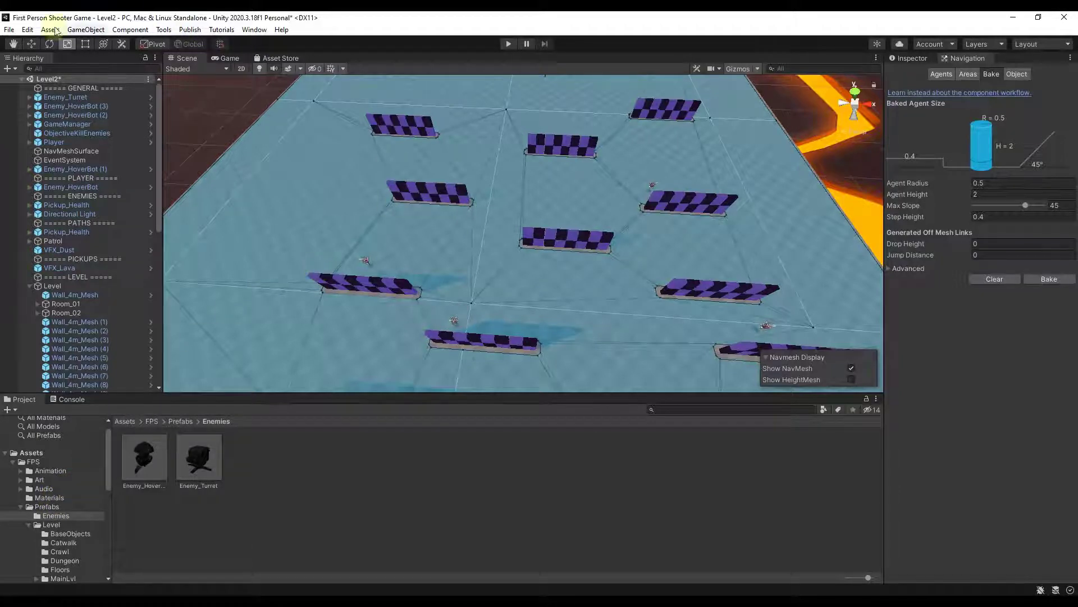
# Step: Save Level2 and open the IntroMenu scene from the FPS Scenes folder
pyautogui.click(9, 29)
pyautogui.click(39, 96)
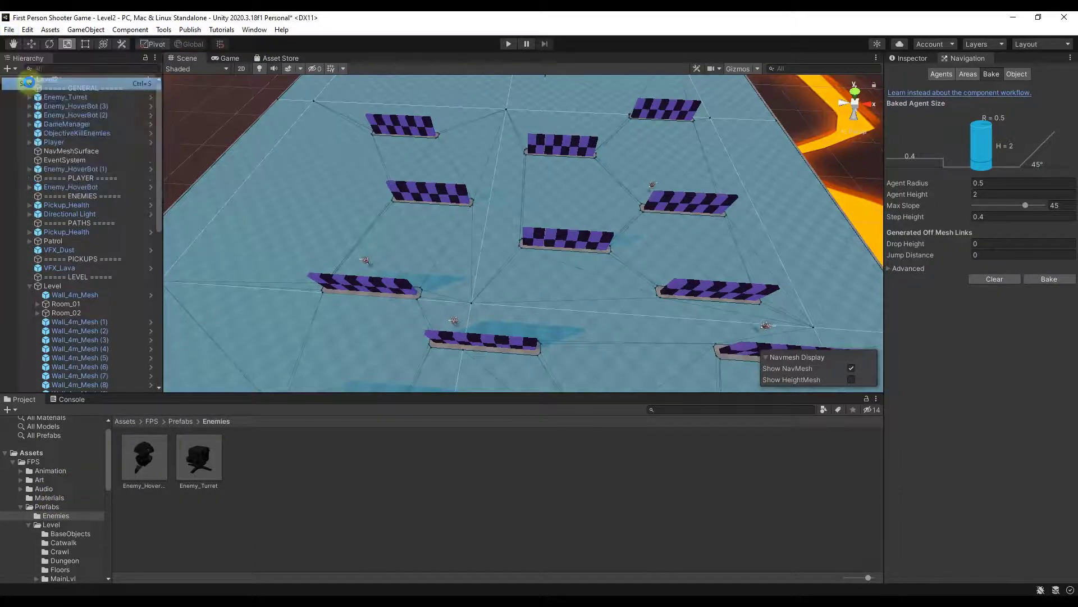
pyautogui.scroll(-5, 50, 531)
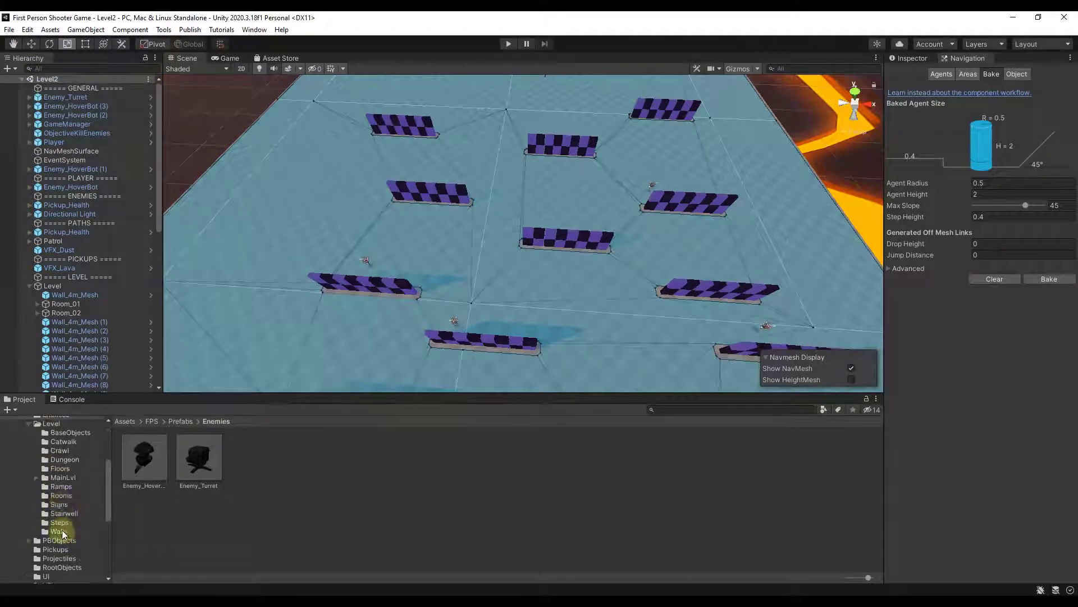
pyautogui.scroll(-3, 65, 511)
pyautogui.click(51, 535)
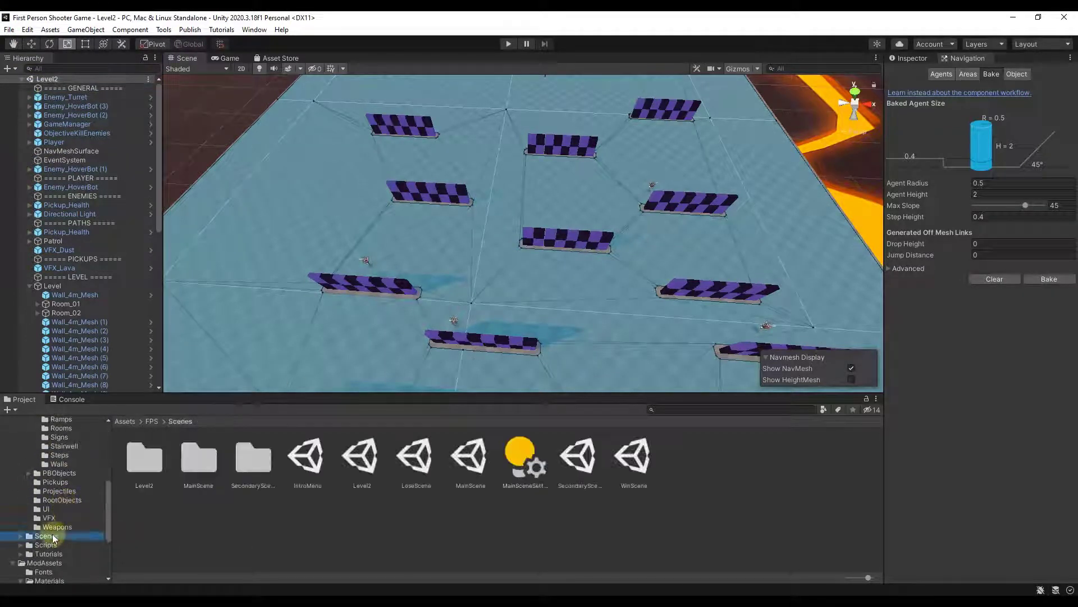
pyautogui.doubleClick(307, 458)
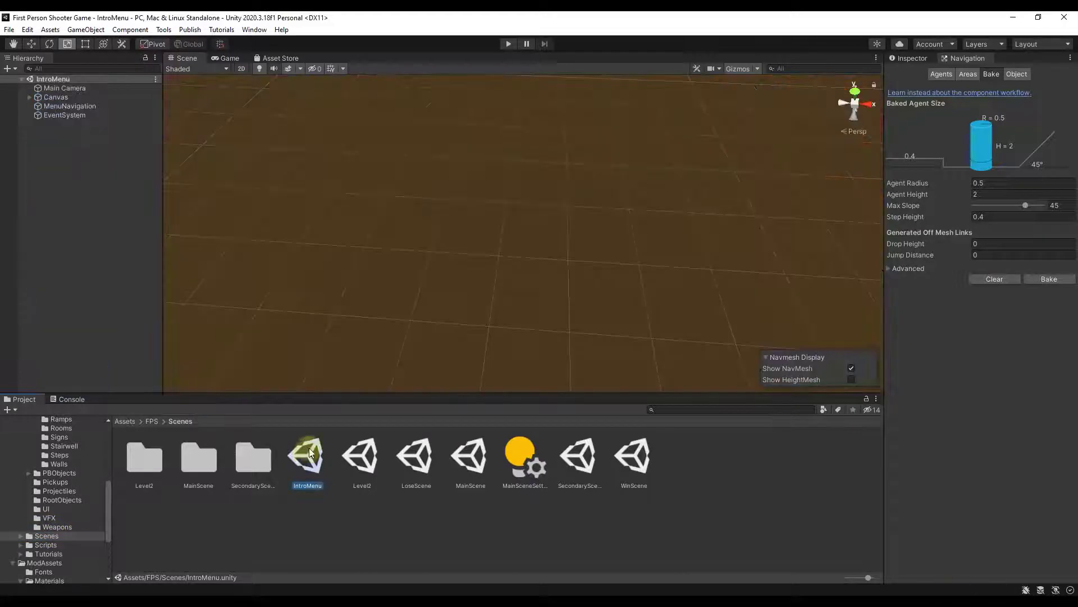
# Step: Select the Canvas StartButton, expand StartButton and ControlsButton, and examine StartButton's click event and Load Scene Button script settings
pyautogui.keyDown('alt'); pyautogui.moveTo(522, 266); pyautogui.dragTo(727, 145); pyautogui.keyUp('alt')
pyautogui.moveTo(726, 145); pyautogui.dragTo(876, 121, button='right')
pyautogui.click(534, 156)
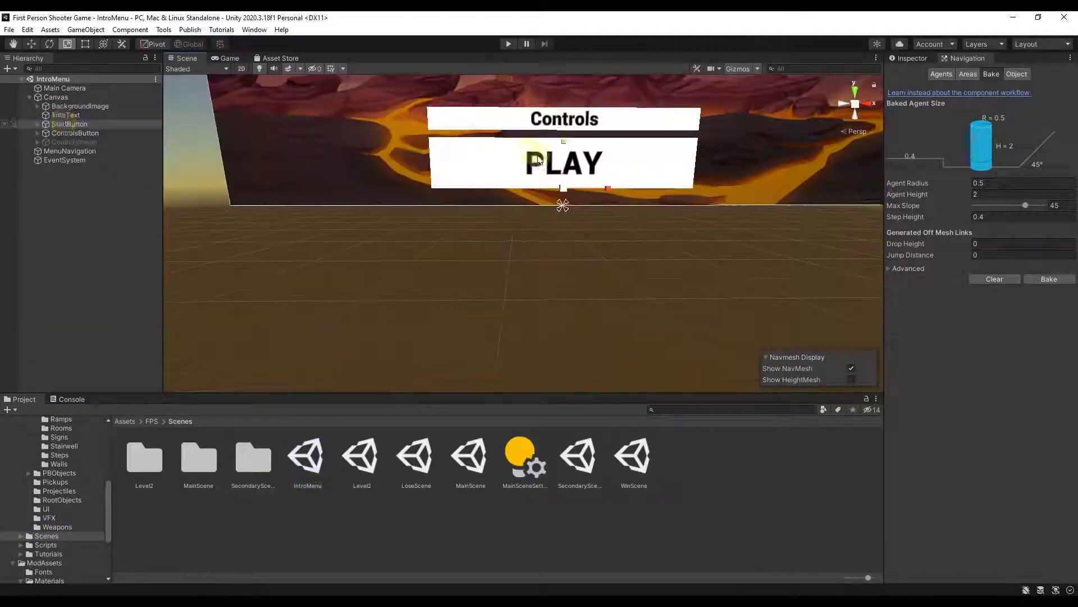
pyautogui.click(58, 117)
pyautogui.moveTo(454, 216); pyautogui.dragTo(450, 181, button='right')
pyautogui.click(65, 125)
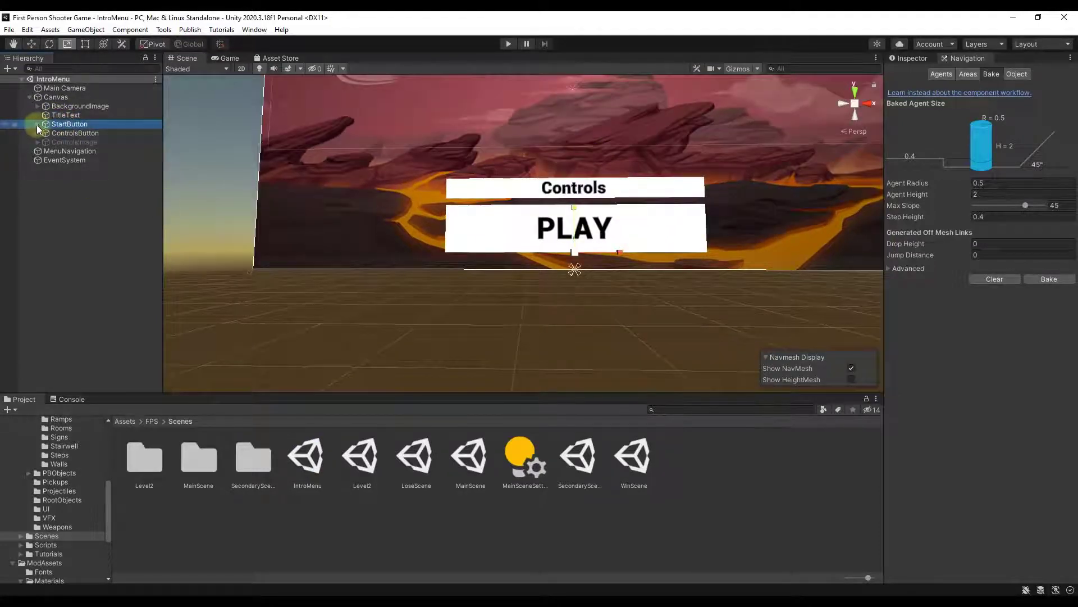
pyautogui.click(38, 124)
pyautogui.click(37, 142)
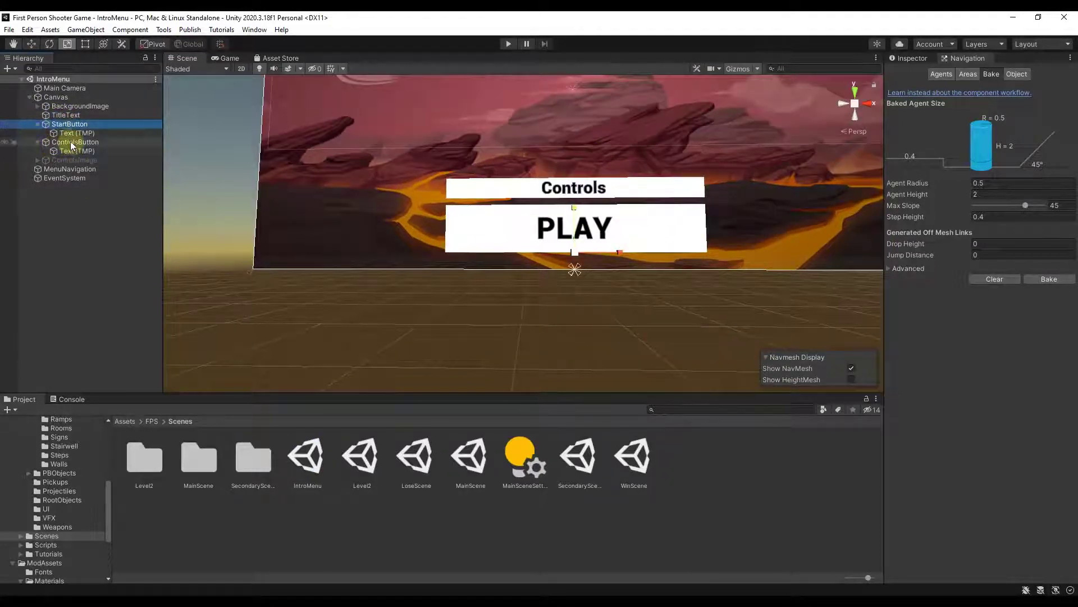
pyautogui.click(925, 59)
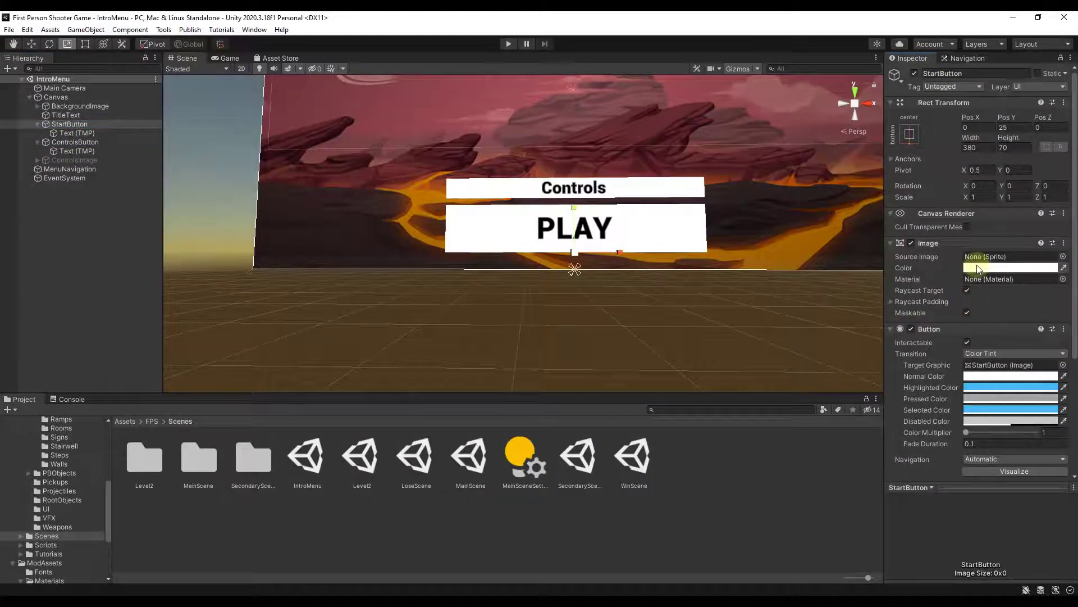
pyautogui.scroll(-5, 970, 306)
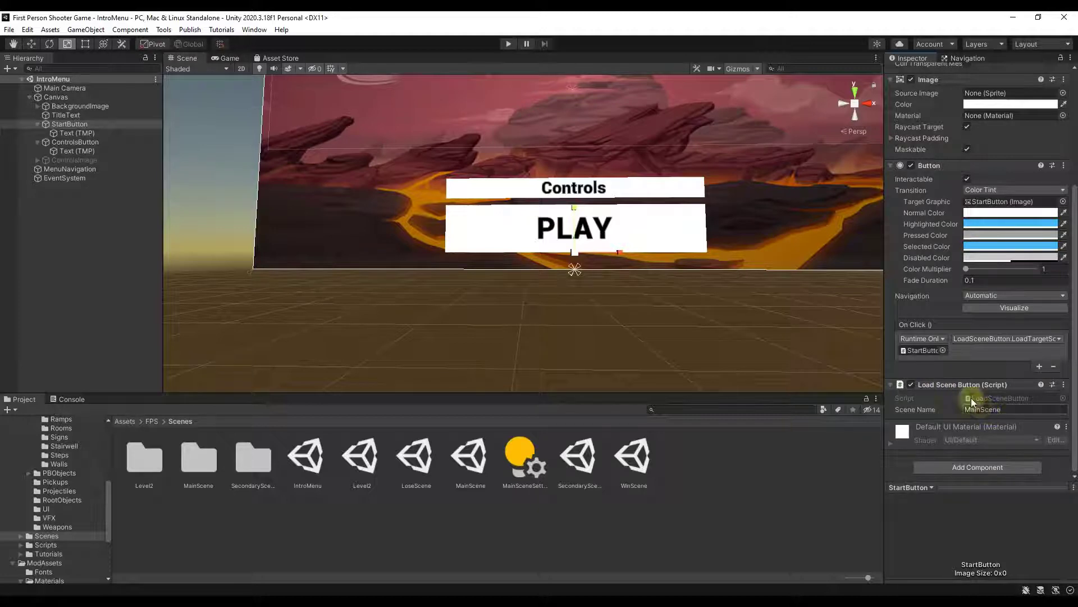
# Step: Examine StartButton's components and target scene name, and open the Load Scene Button script for viewing
pyautogui.scroll(5, 936, 309)
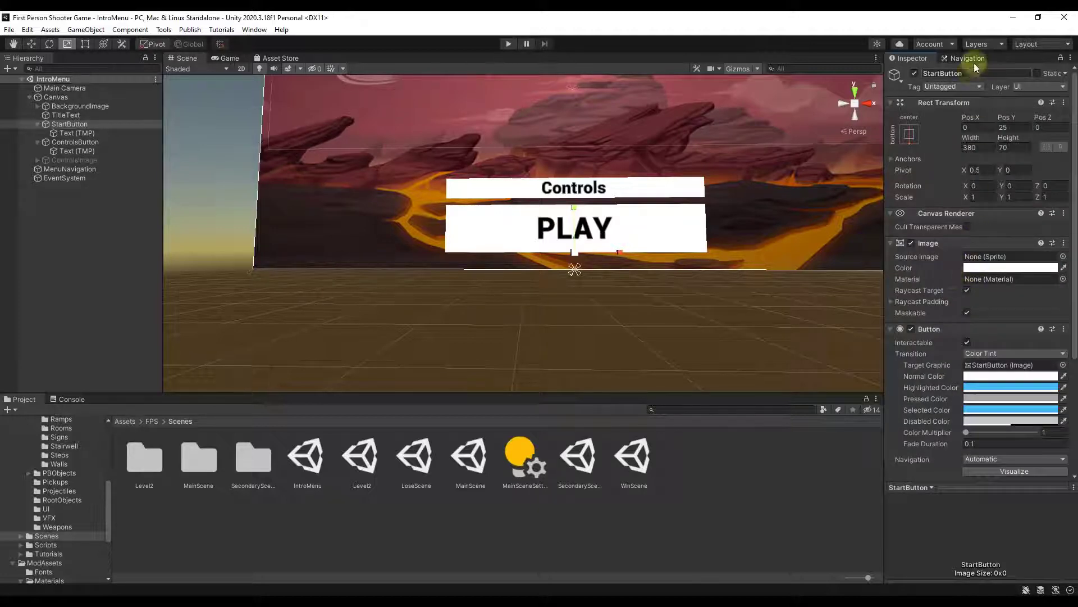
pyautogui.scroll(-5, 932, 264)
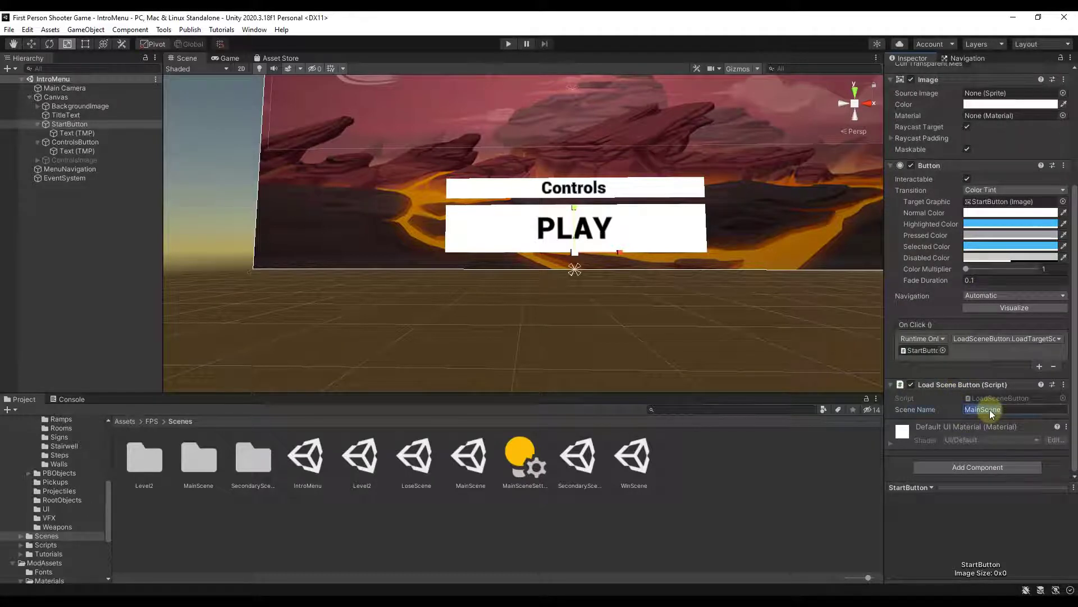
pyautogui.click(962, 385)
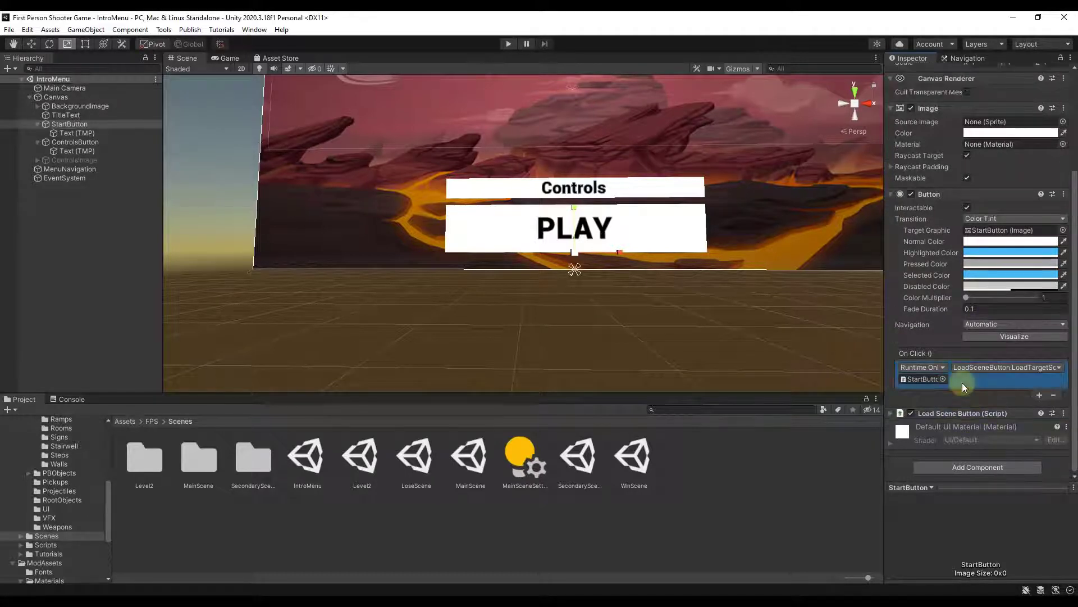
pyautogui.click(953, 413)
pyautogui.click(1064, 384)
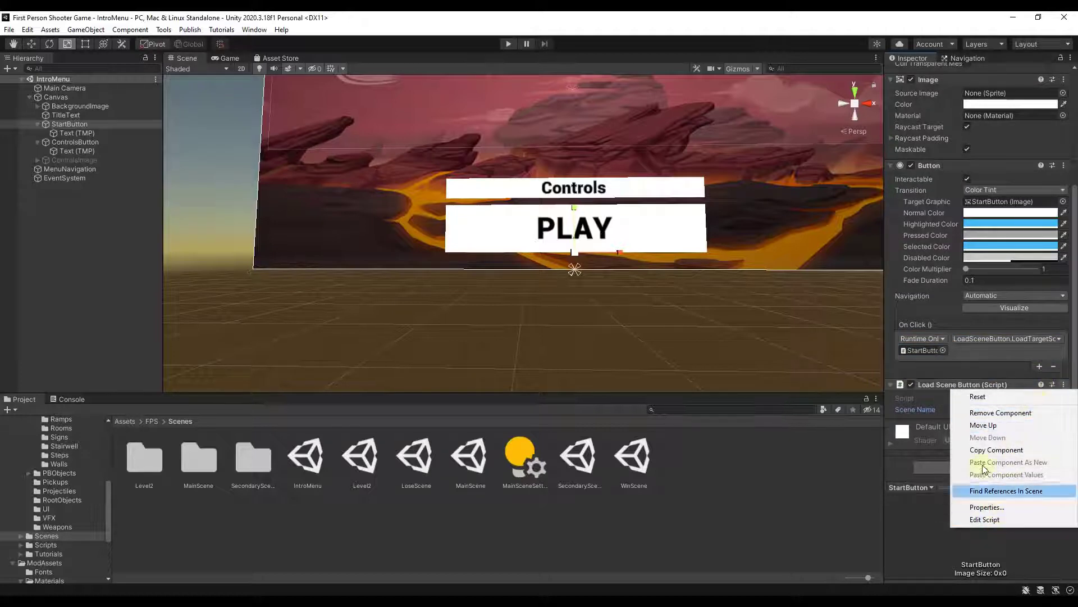
pyautogui.click(986, 520)
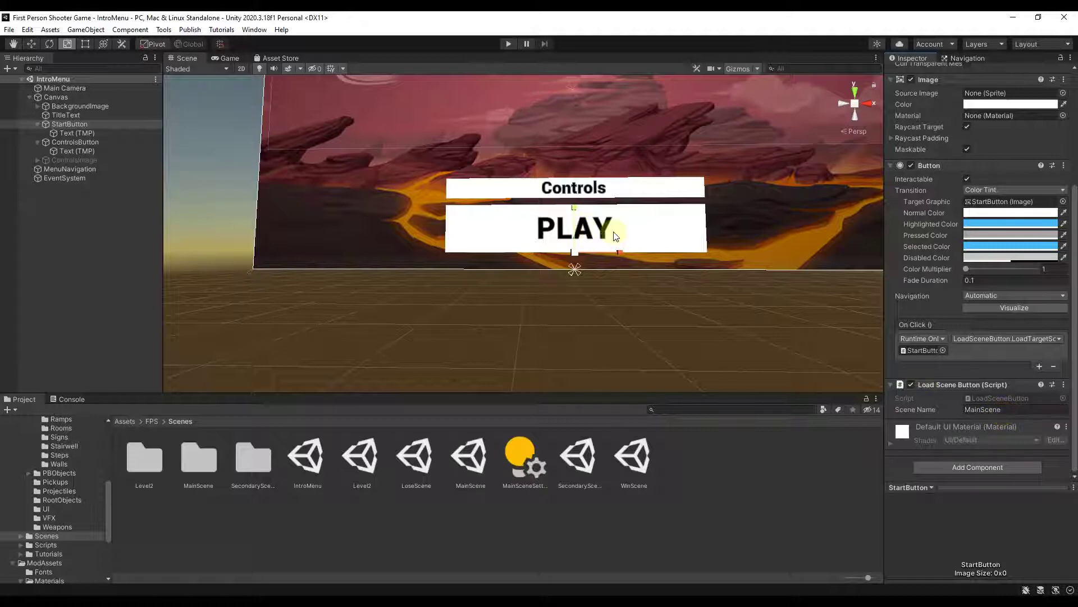
# Step: Move ControlsButton and StartButton up together on the canvas, bringing StartButton to a Pos Y of about 100
pyautogui.click(592, 193)
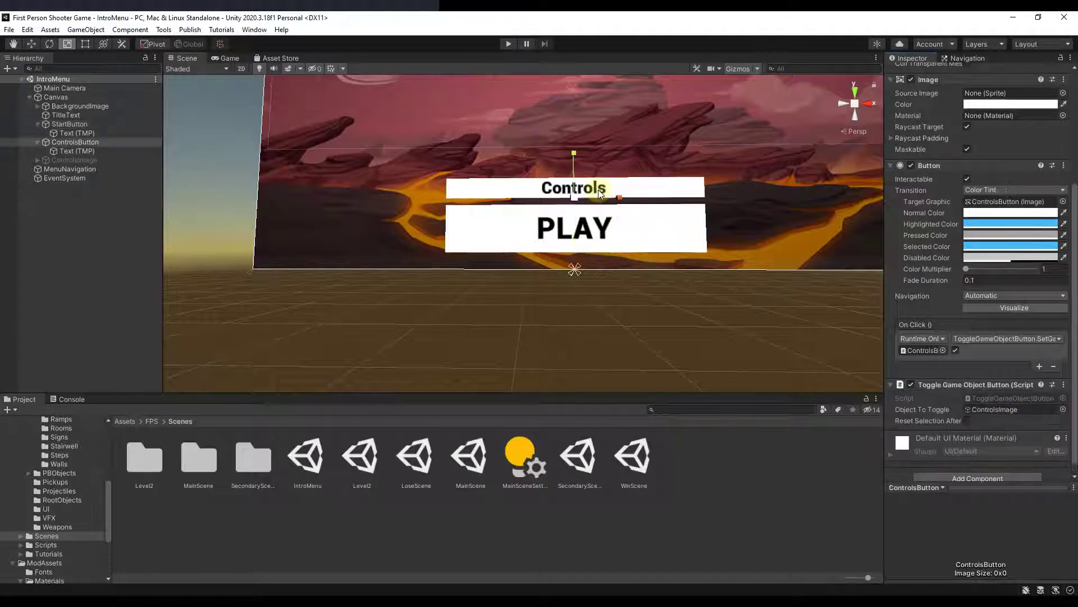
pyautogui.keyDown('shift'); pyautogui.click(581, 232); pyautogui.keyUp('shift')
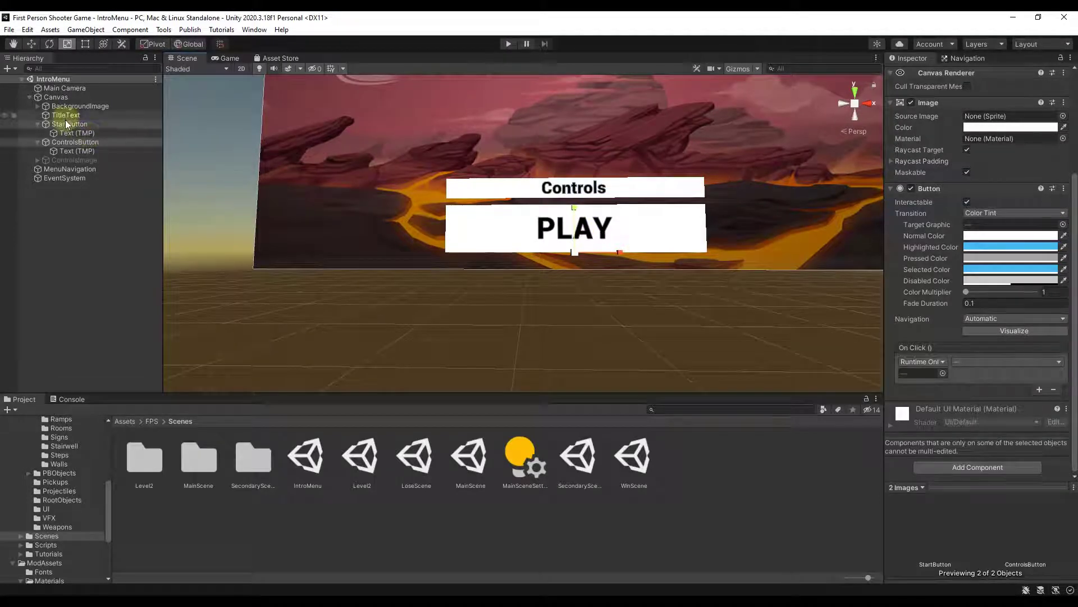
pyautogui.click(31, 44)
pyautogui.moveTo(573, 215); pyautogui.dragTo(573, 165)
# Step: Duplicate StartButton and place the copy directly below the original, at a Pos Y of about 18
pyautogui.click(556, 179)
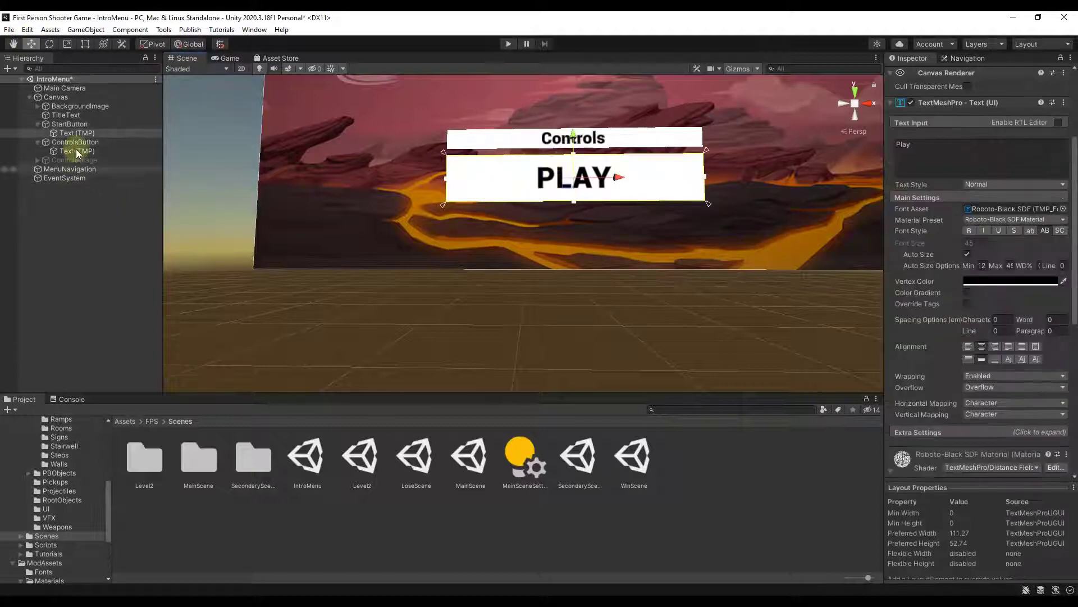
pyautogui.click(58, 124)
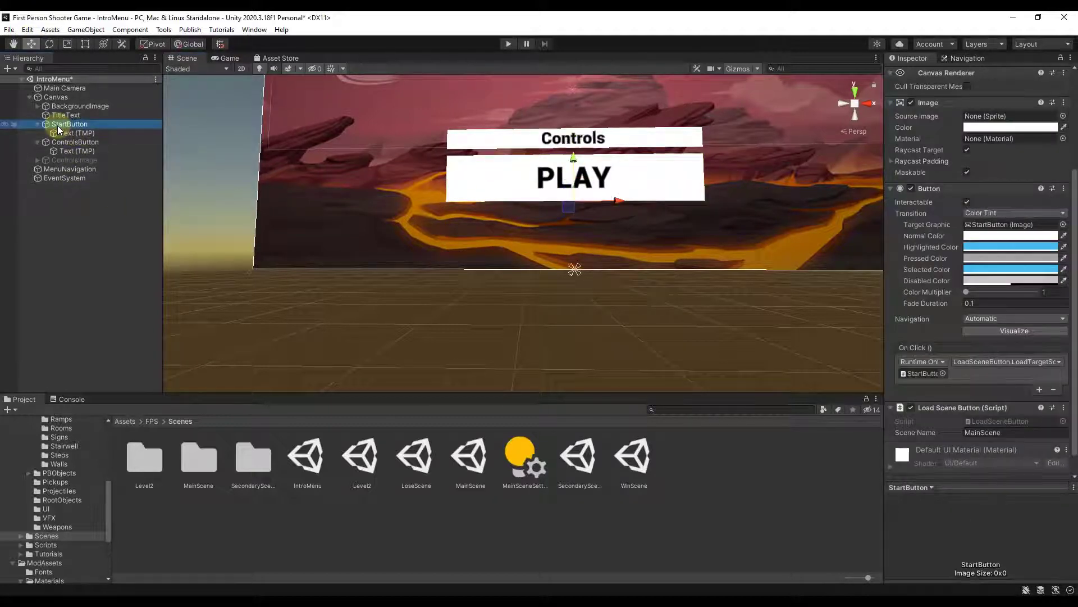
pyautogui.hotkey('ctrl', 'd')
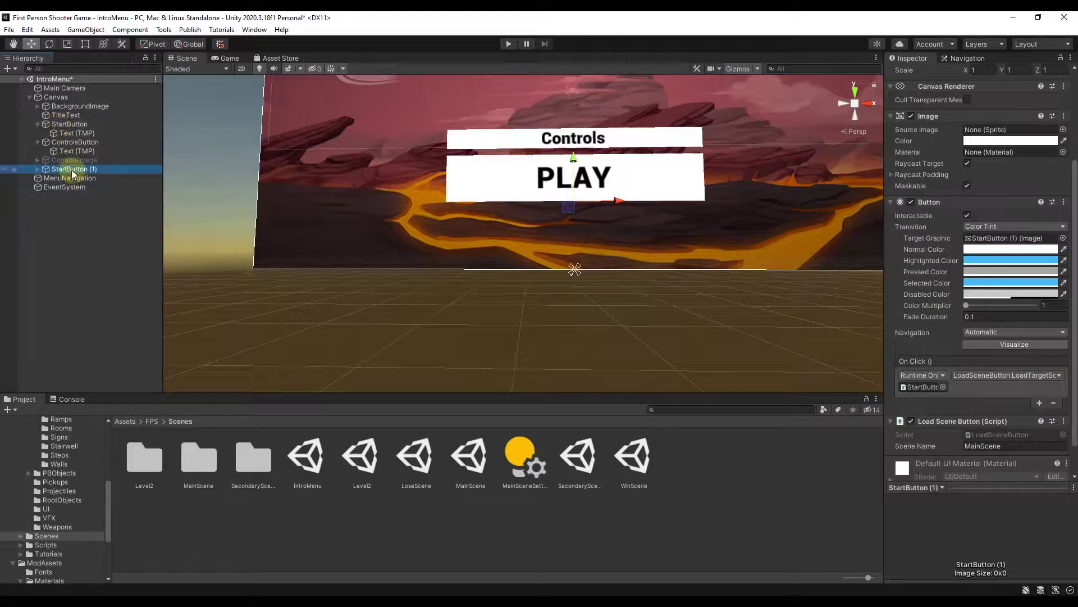
pyautogui.moveTo(580, 164); pyautogui.dragTo(580, 219)
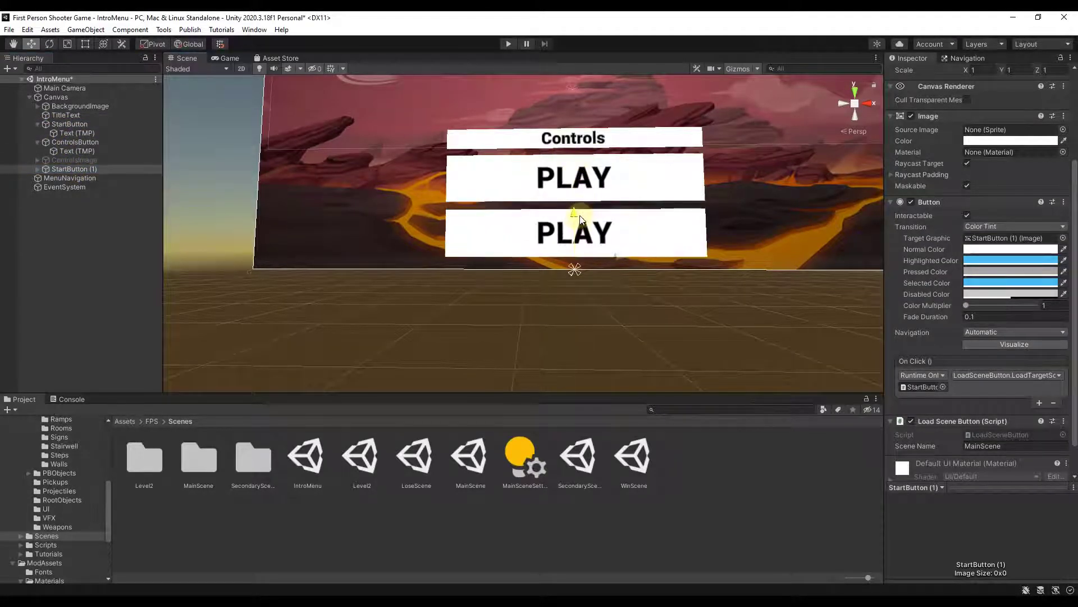
# Step: Change the text label of the original StartButton to "Level 1"
pyautogui.click(595, 180)
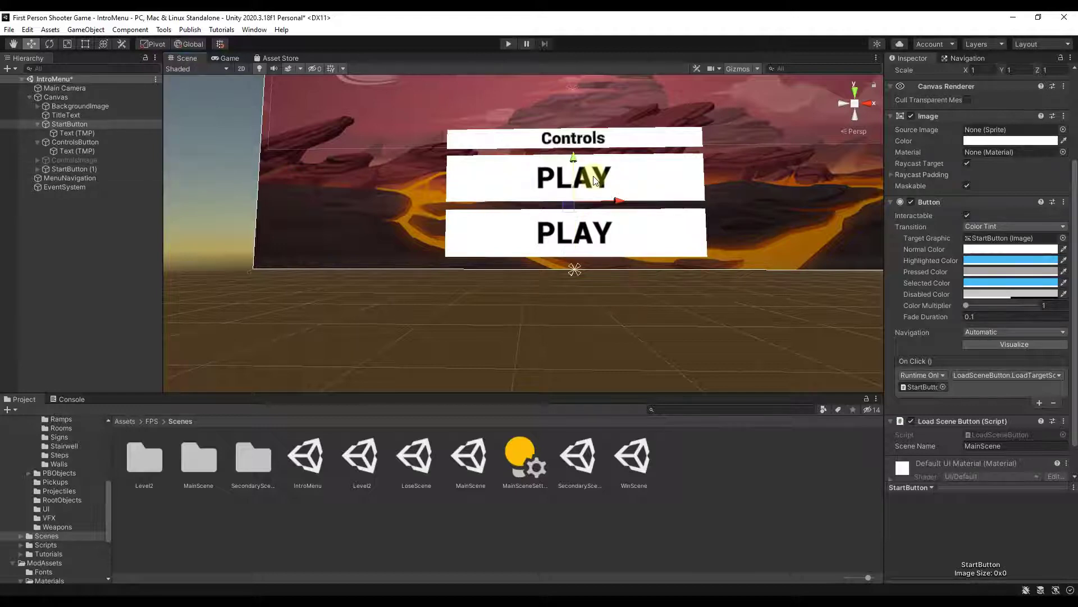
pyautogui.scroll(5, 915, 216)
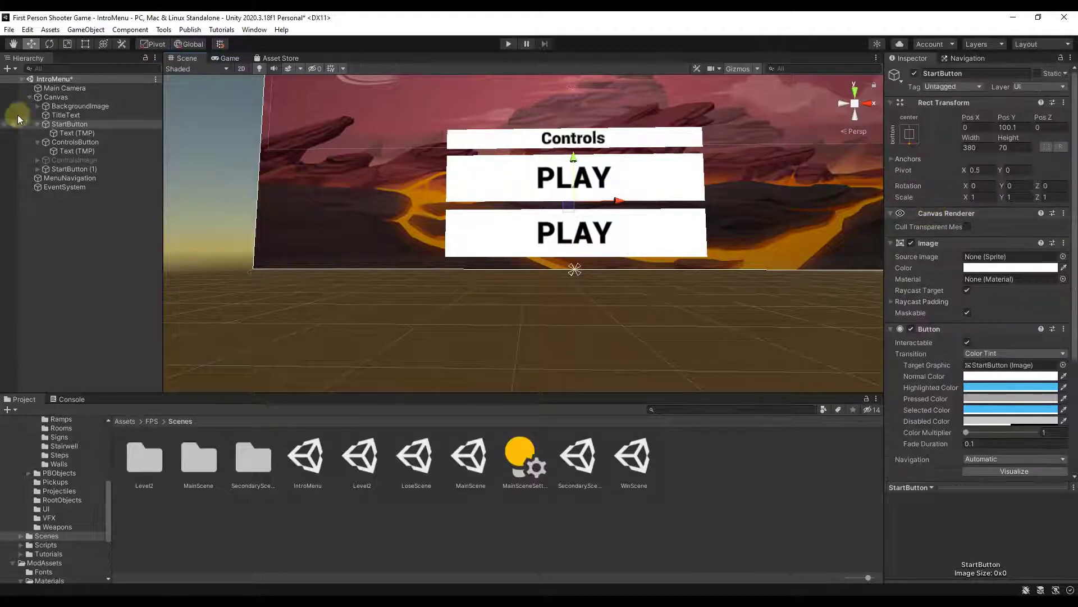
pyautogui.click(73, 133)
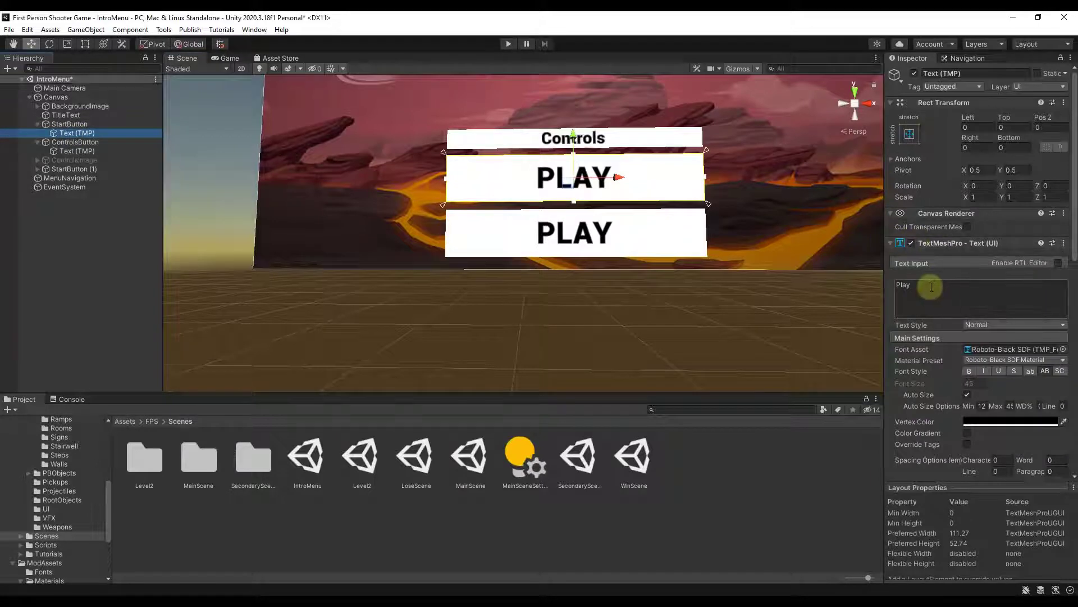
pyautogui.click(910, 295)
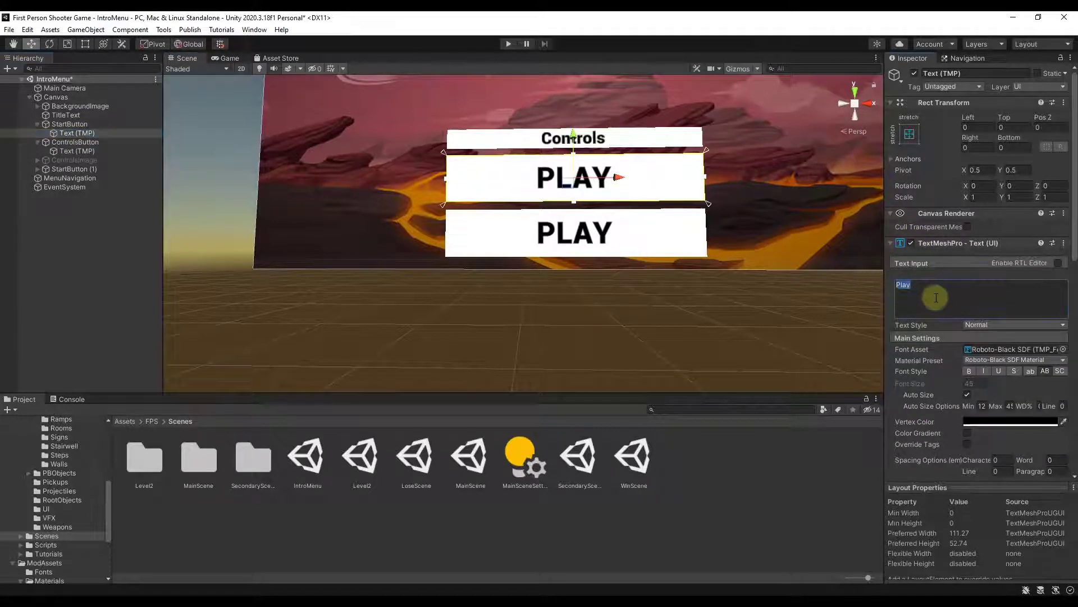
pyautogui.write('Level 1')
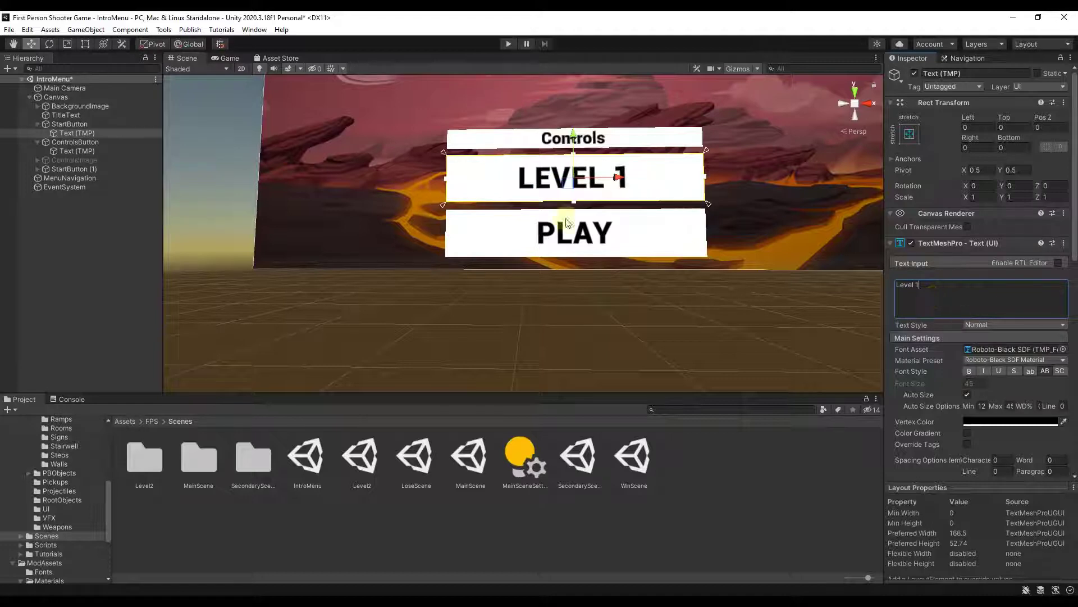
# Step: Change the text label of the duplicated button, StartButton (1), to "Level 2"
pyautogui.click(543, 226)
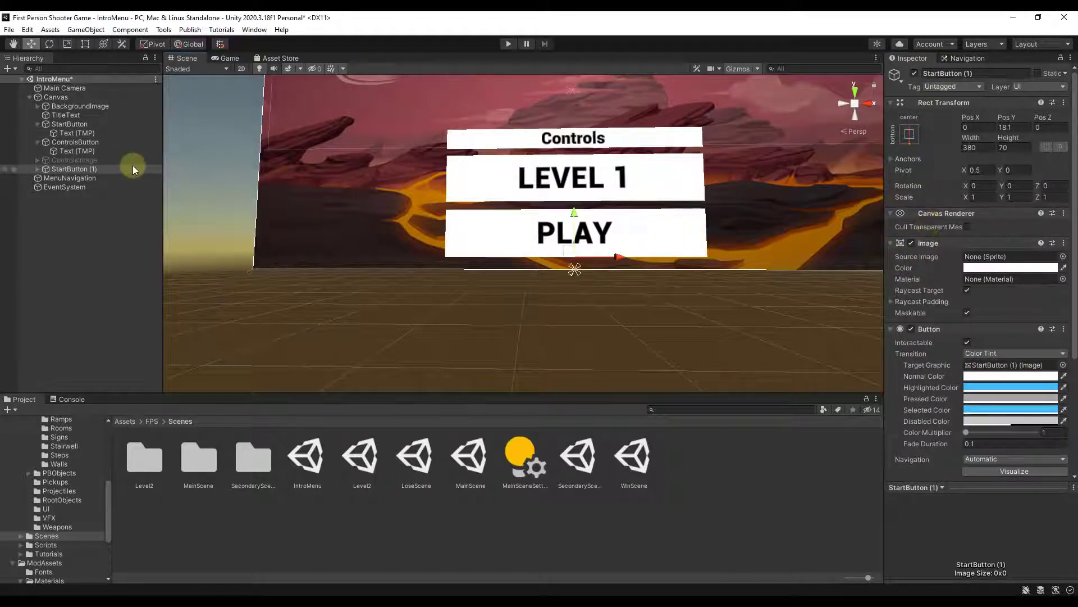
pyautogui.click(38, 169)
pyautogui.write('Level')
pyautogui.write(' 2')
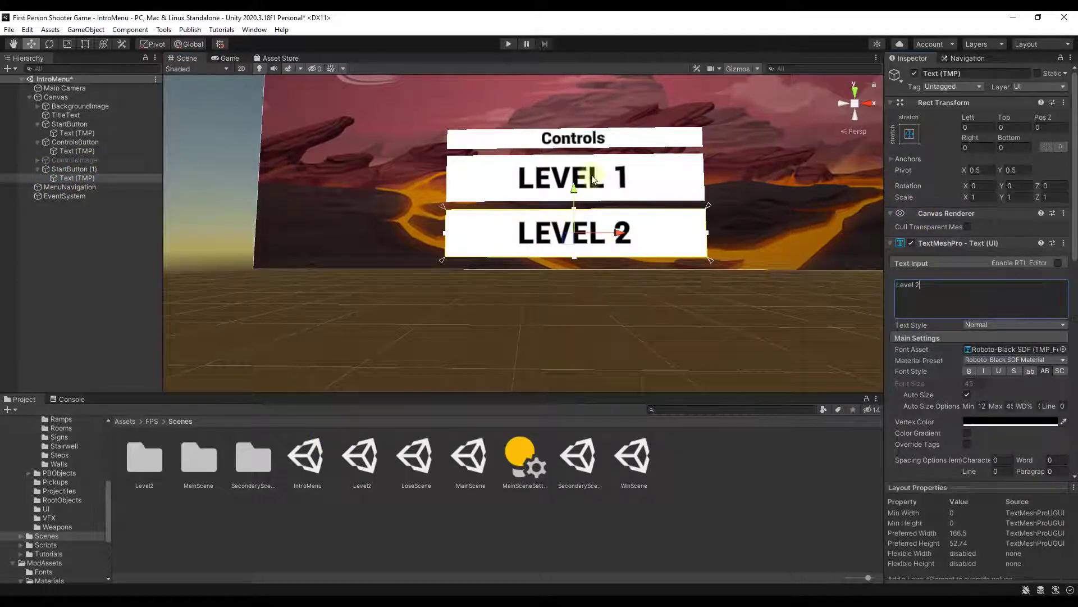
# Step: Save the IntroMenu scene, test the Level 2 button in play mode, and exit play mode
pyautogui.click(9, 29)
pyautogui.click(107, 84)
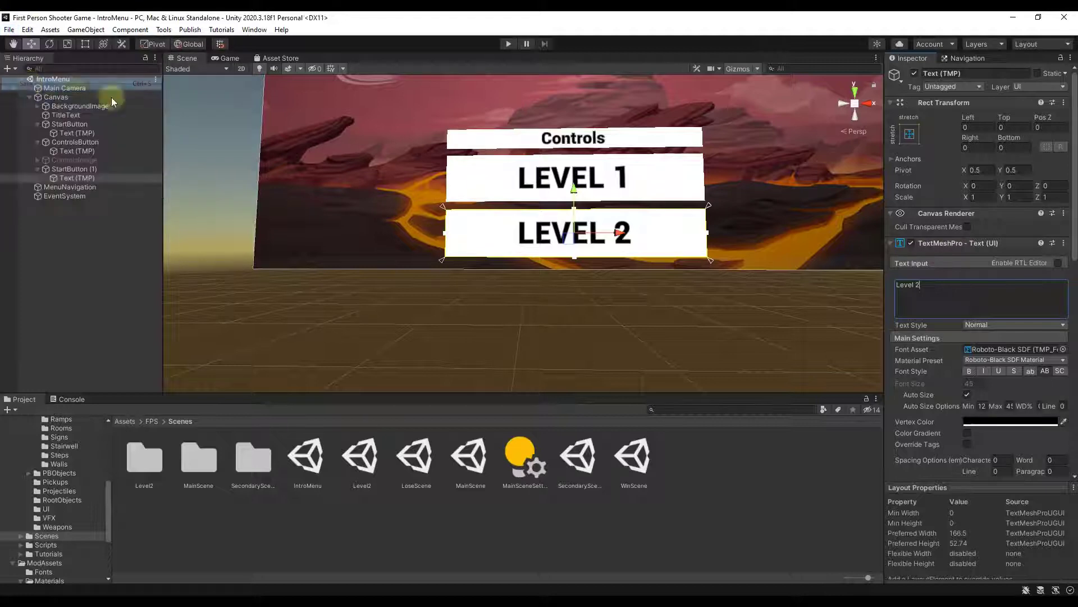
pyautogui.click(508, 44)
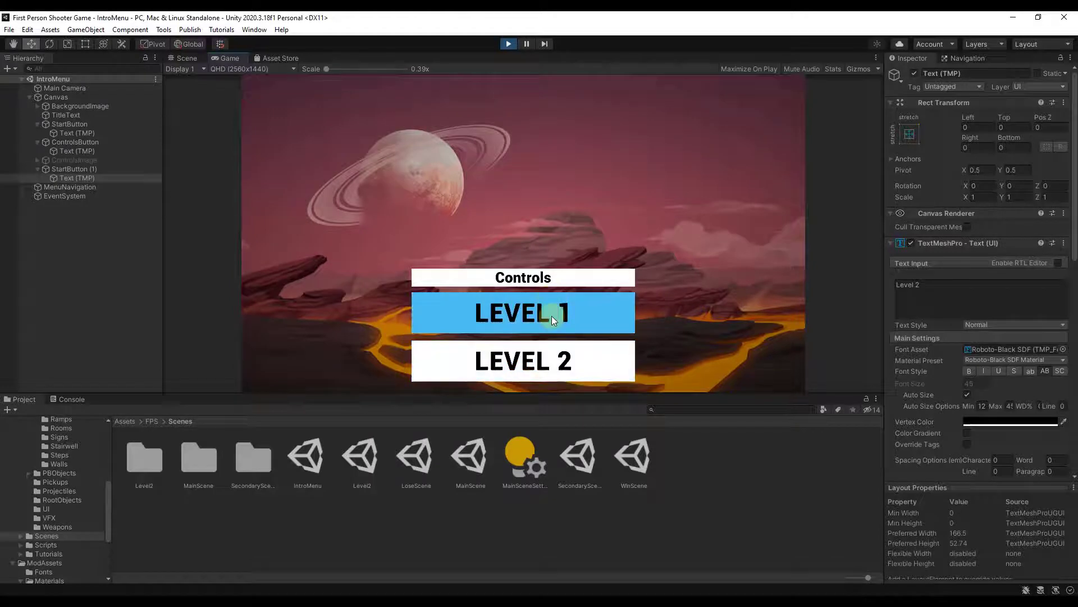
pyautogui.click(551, 358)
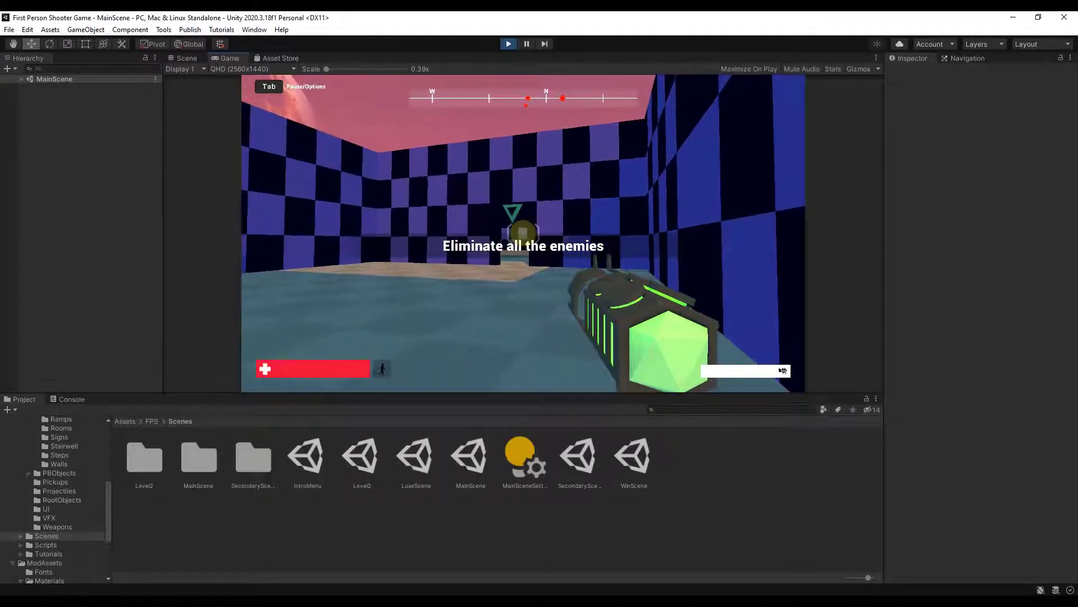
pyautogui.click(508, 44)
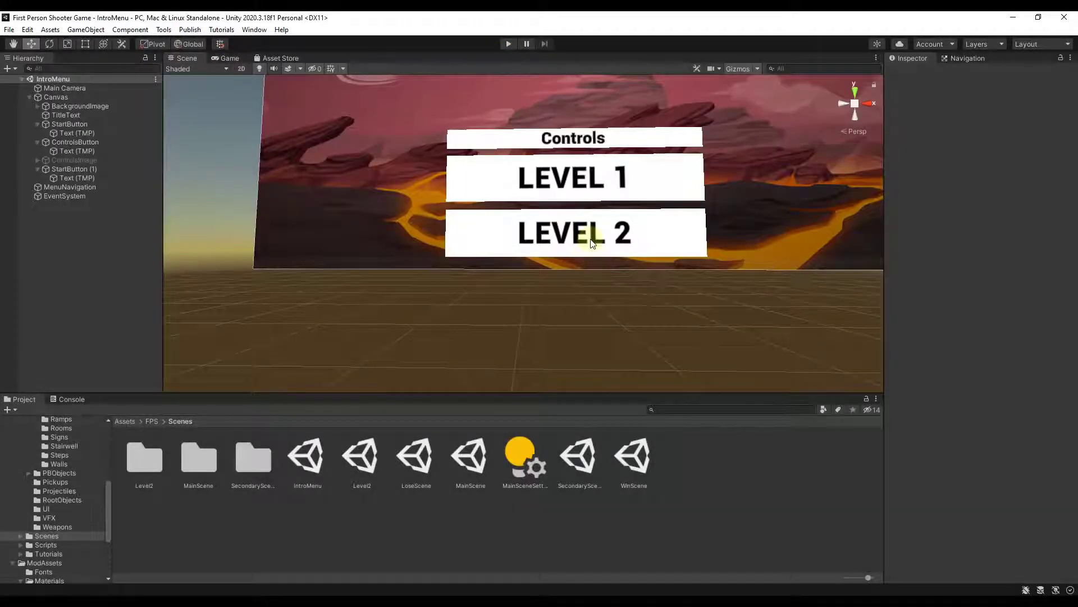
# Step: Set the Load Scene Button scene name on StartButton (1) to Level2 and save the IntroMenu scene
pyautogui.click(592, 244)
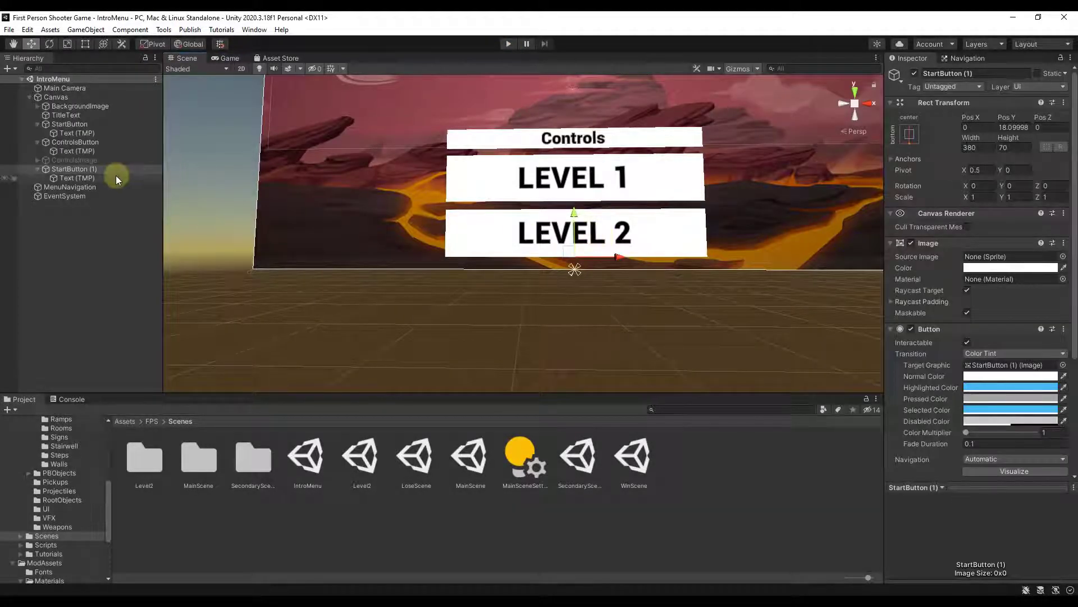
pyautogui.scroll(-5, 953, 355)
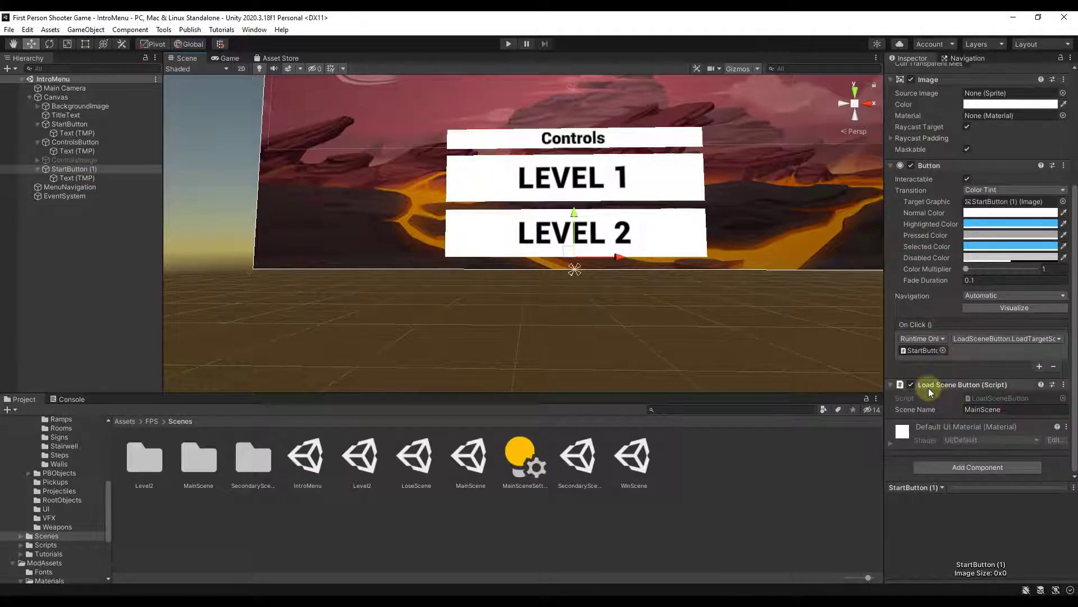
pyautogui.click(1005, 410)
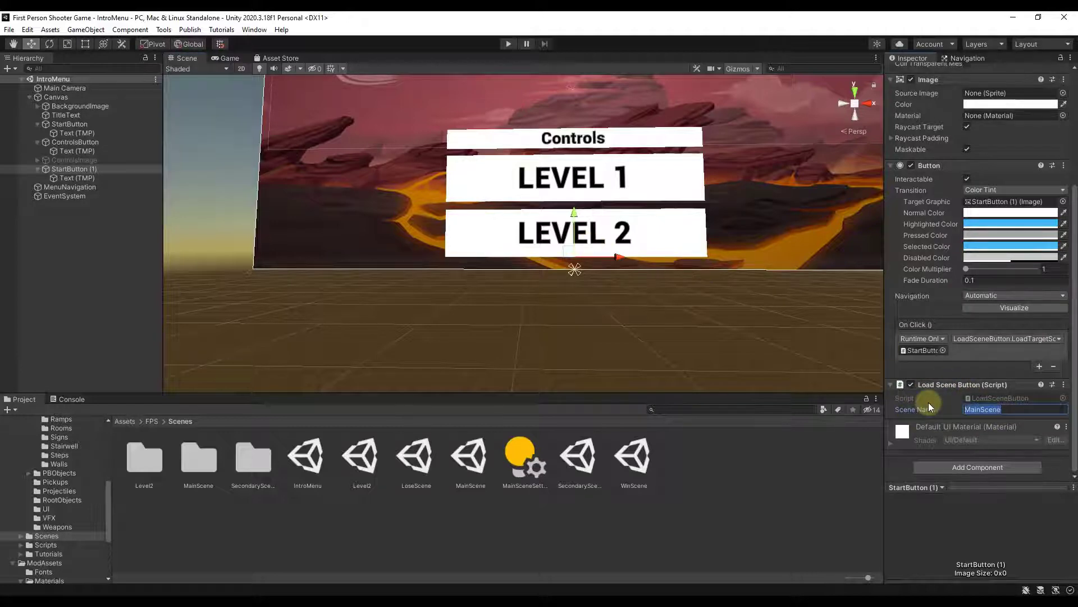
pyautogui.write('Level2')
pyautogui.click(9, 29)
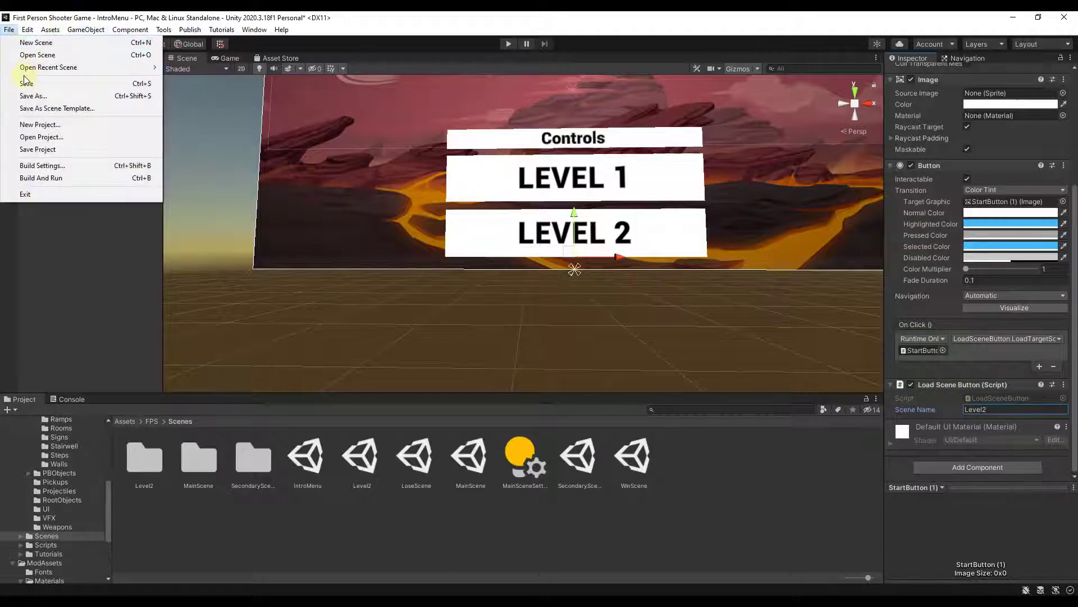
pyautogui.click(25, 82)
# Step: Test the Level 1 and Level 2 menu buttons in separate play mode runs, and exit play mode
pyautogui.click(508, 43)
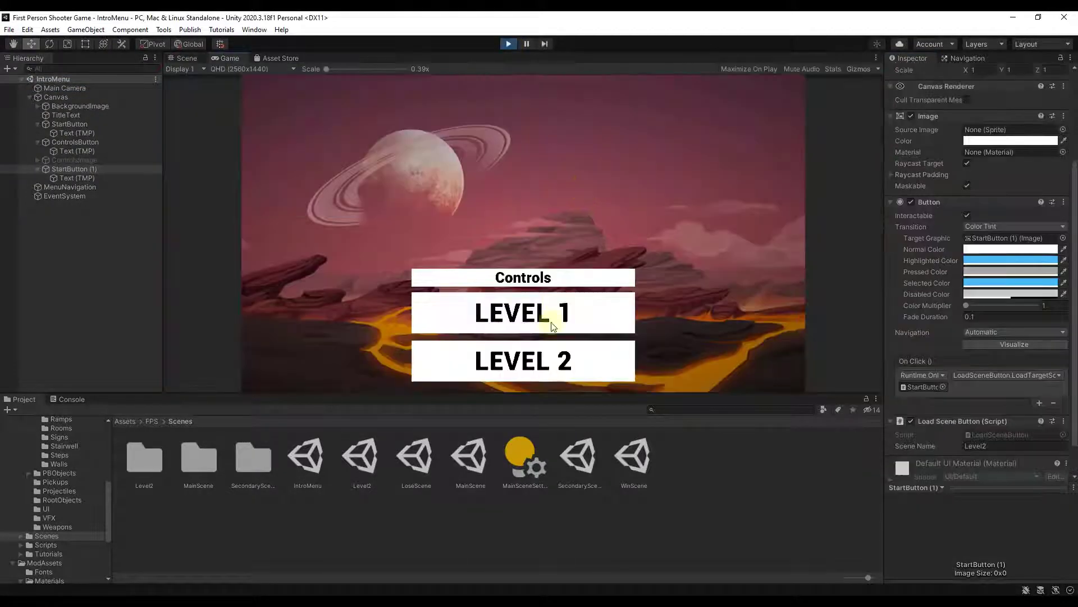
pyautogui.click(525, 319)
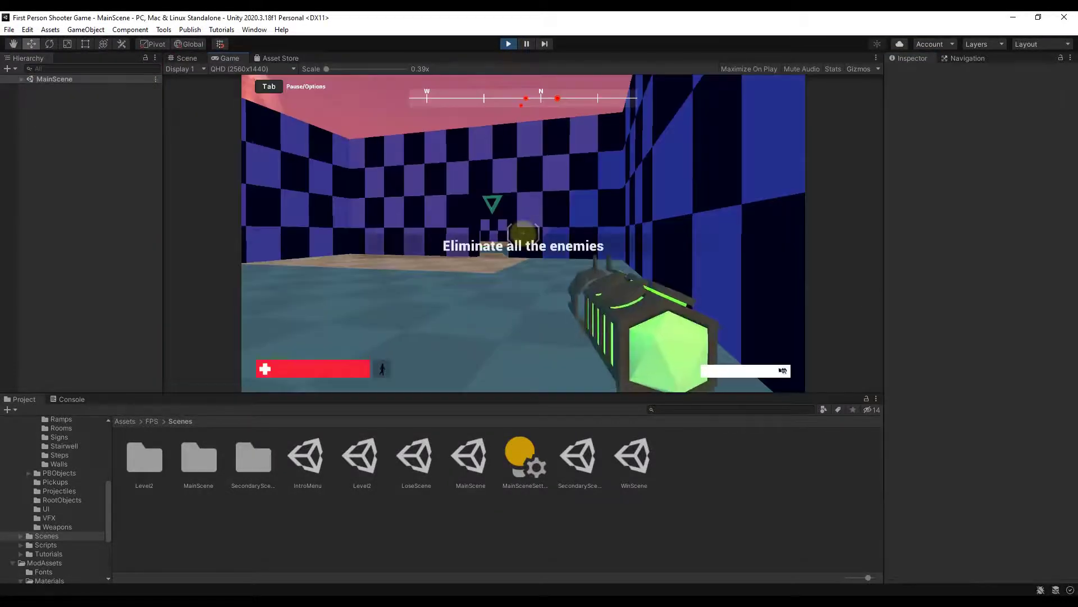
pyautogui.click(510, 44)
pyautogui.click(510, 44)
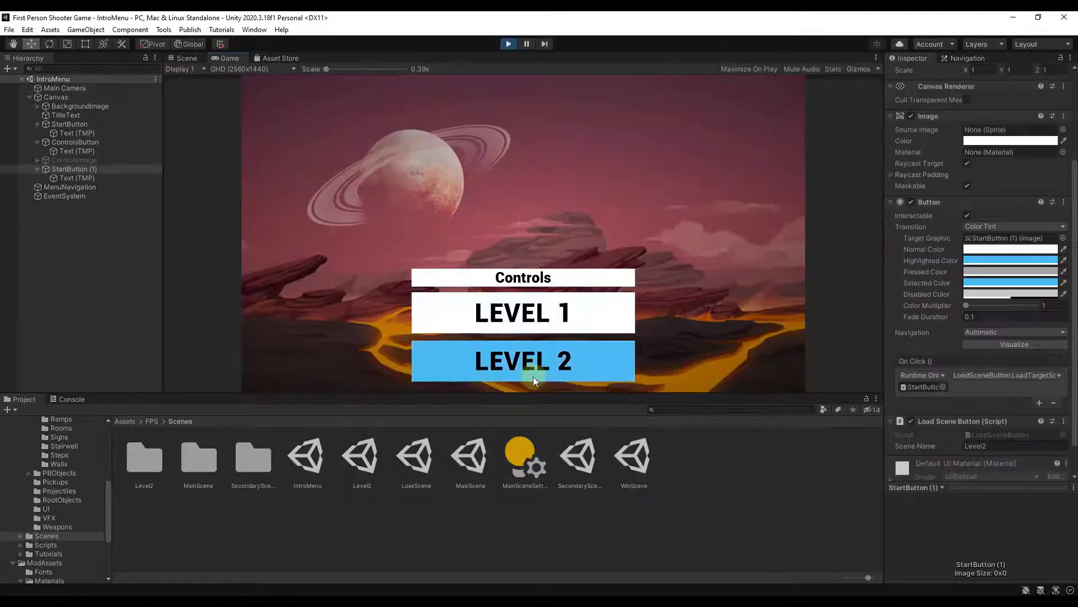
pyautogui.click(534, 368)
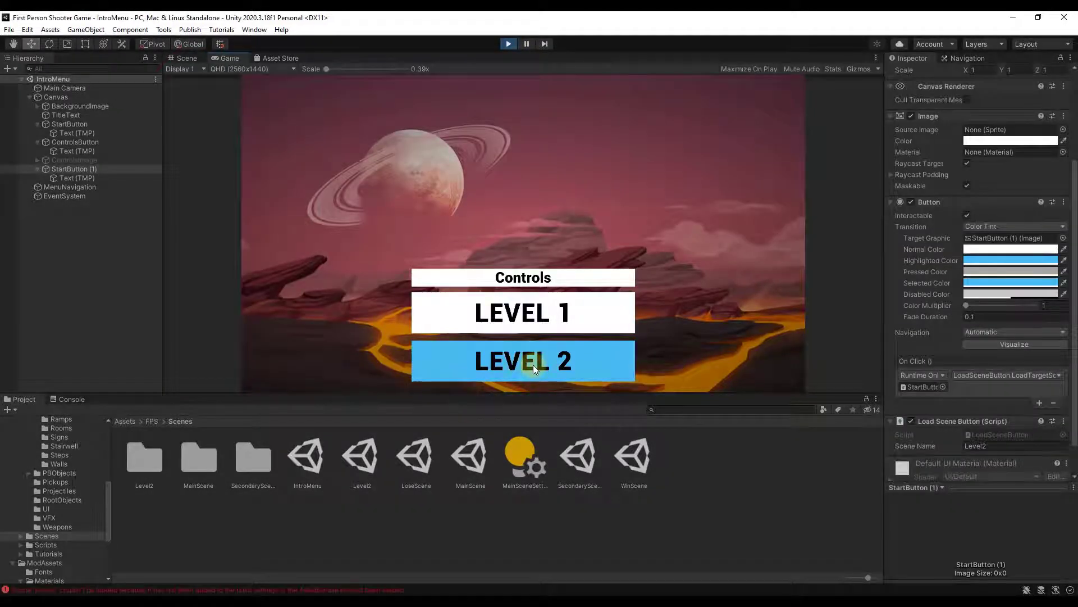
pyautogui.click(510, 45)
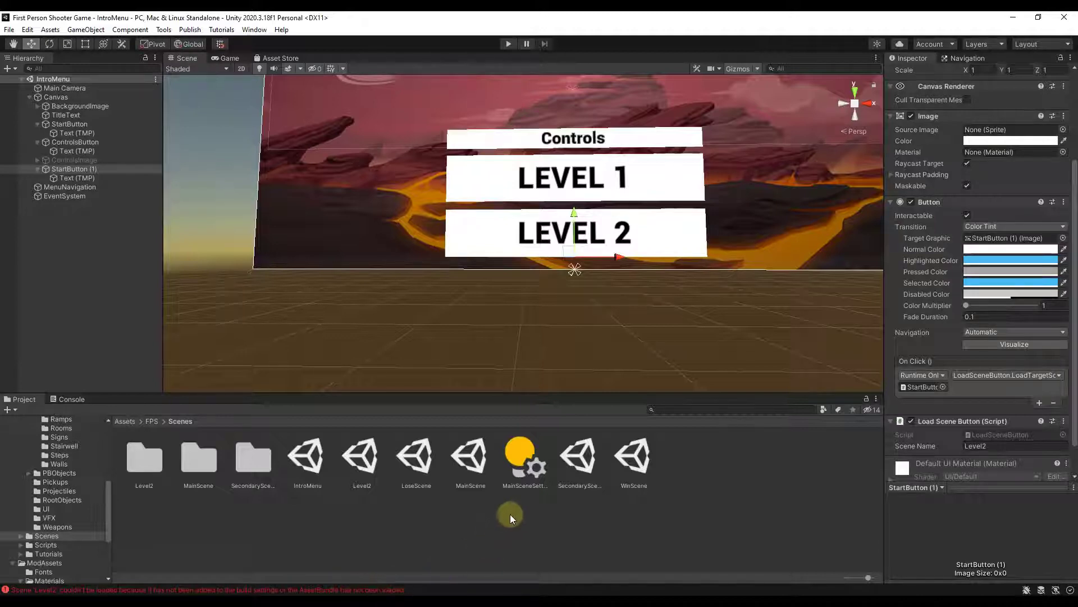
# Step: Open the Level2 scene and add it to the scenes in the build settings
pyautogui.click(9, 29)
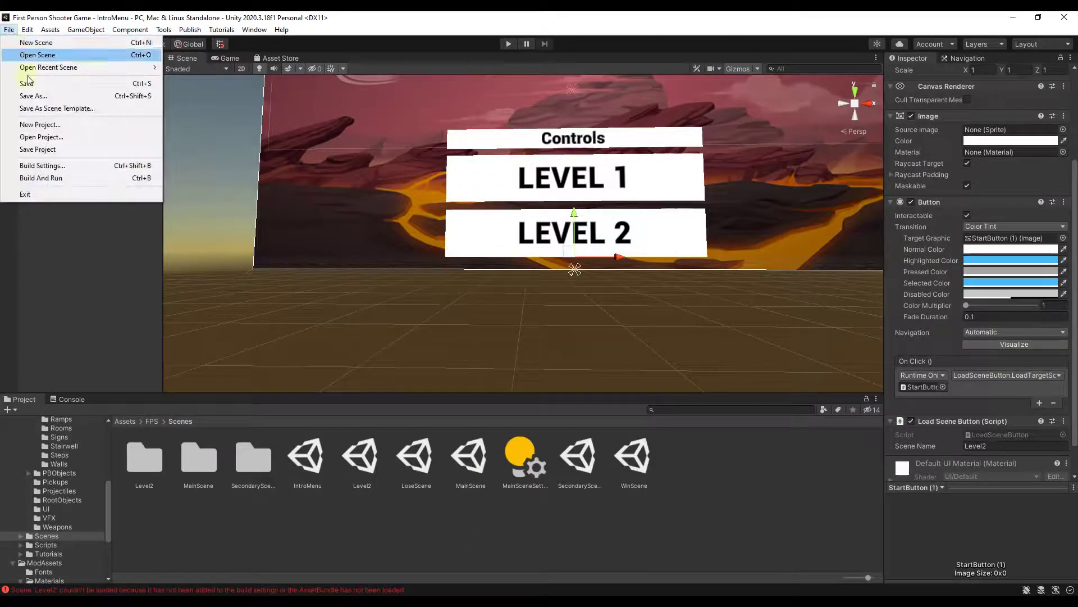
pyautogui.click(43, 165)
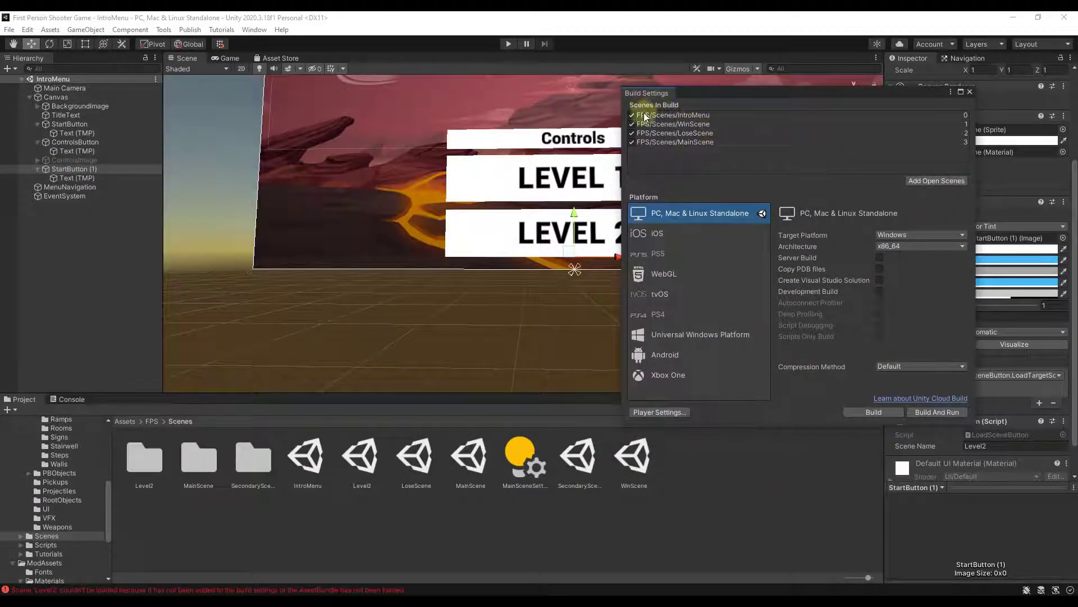
pyautogui.doubleClick(372, 464)
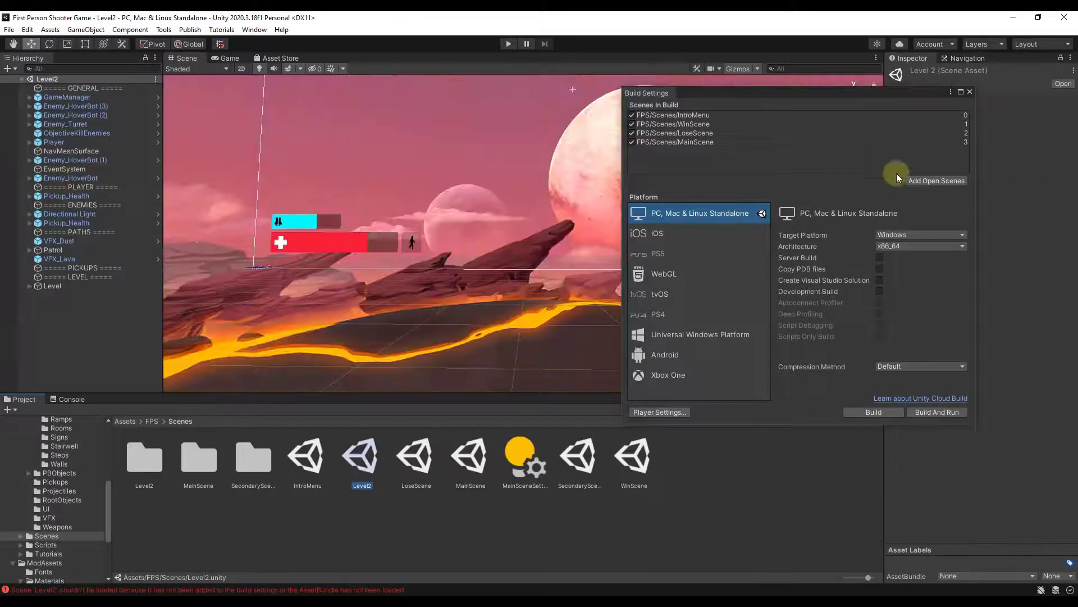
pyautogui.click(935, 181)
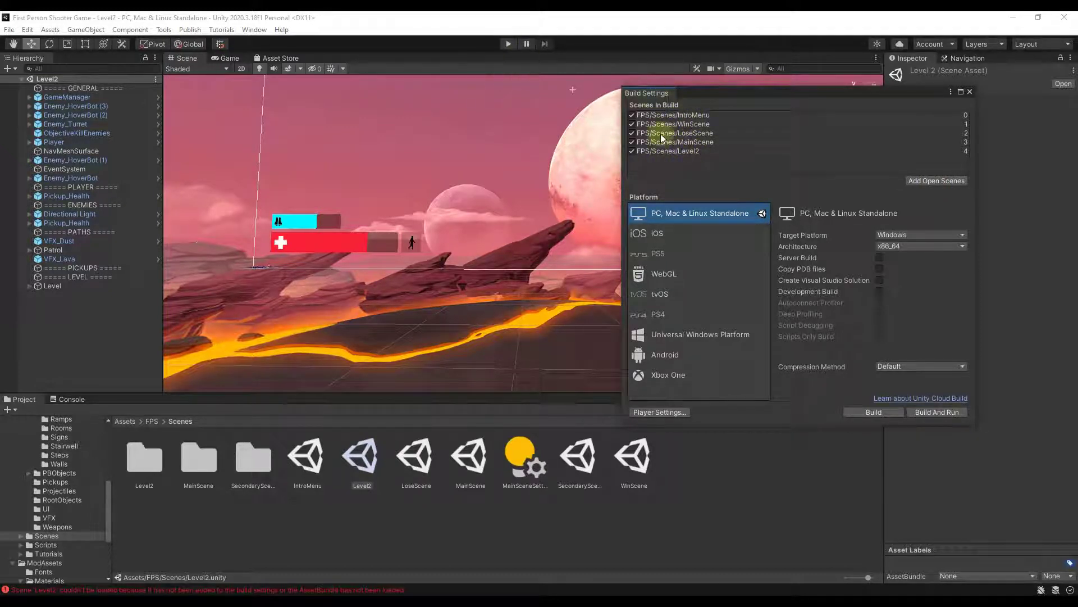
pyautogui.click(969, 91)
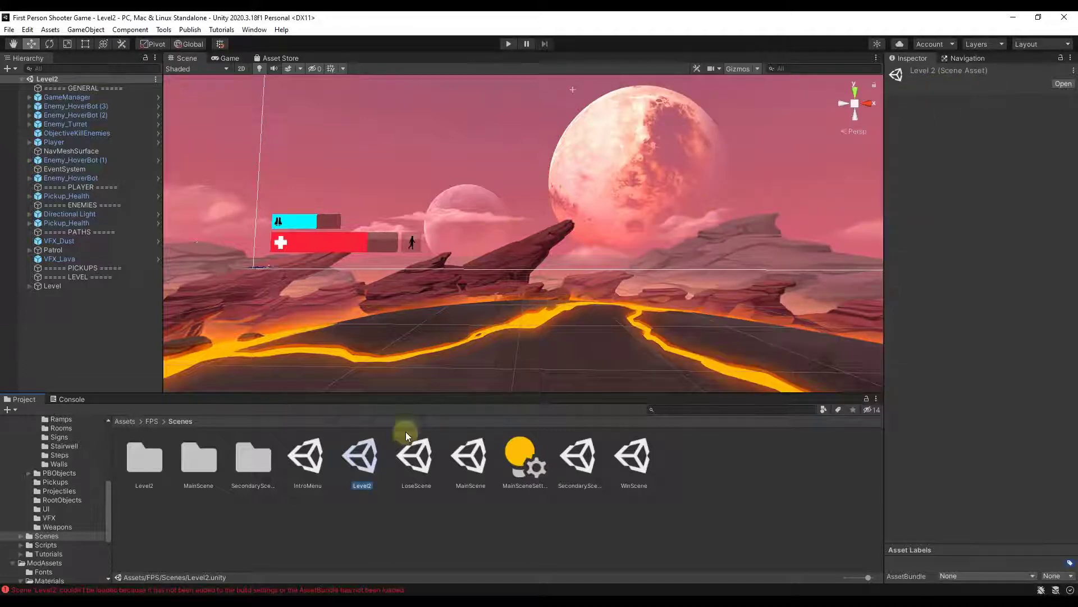
# Step: Reopen the IntroMenu scene and start Level 2 from its menu button in play mode
pyautogui.doubleClick(318, 456)
pyautogui.click(509, 43)
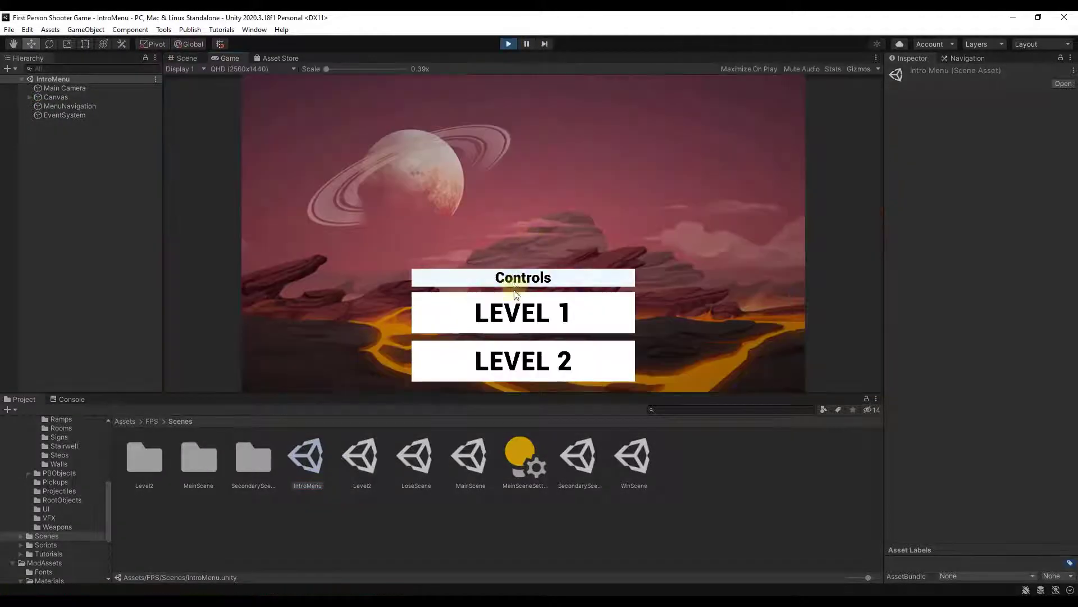
pyautogui.click(522, 351)
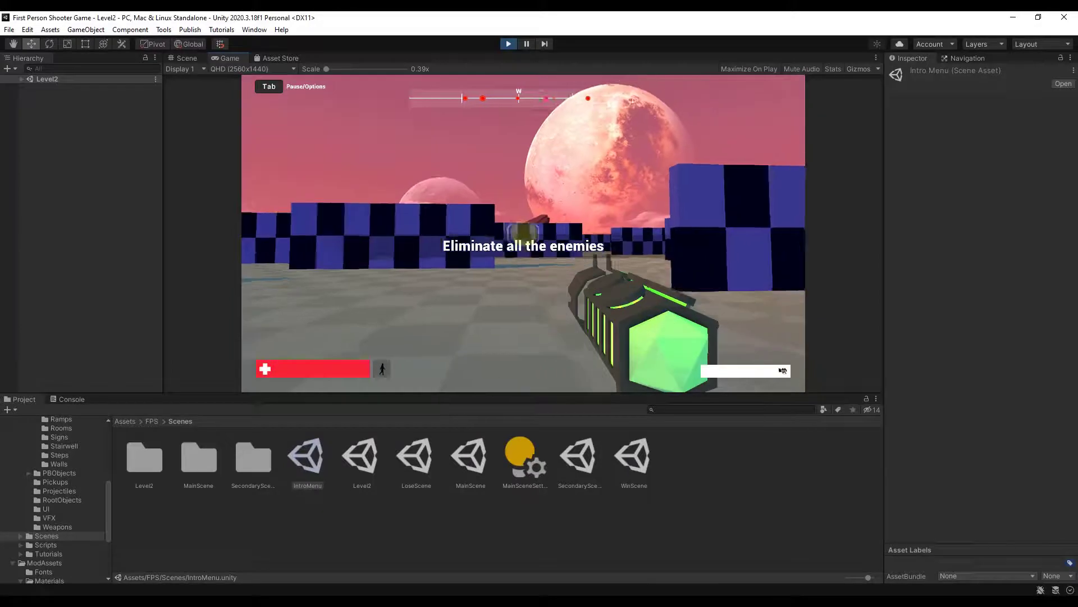
pyautogui.rightClick(523, 232)
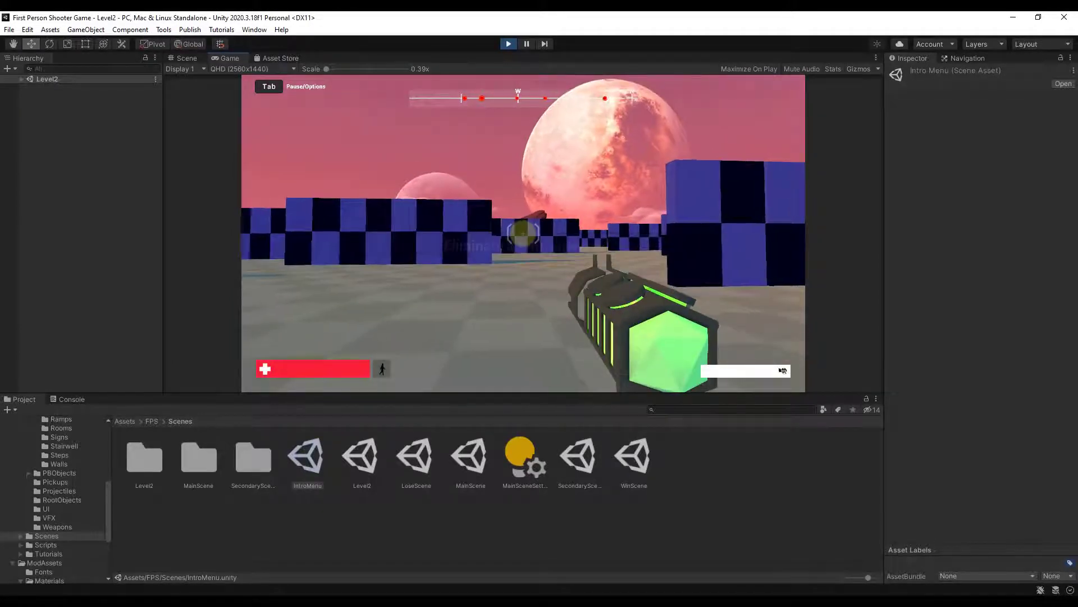